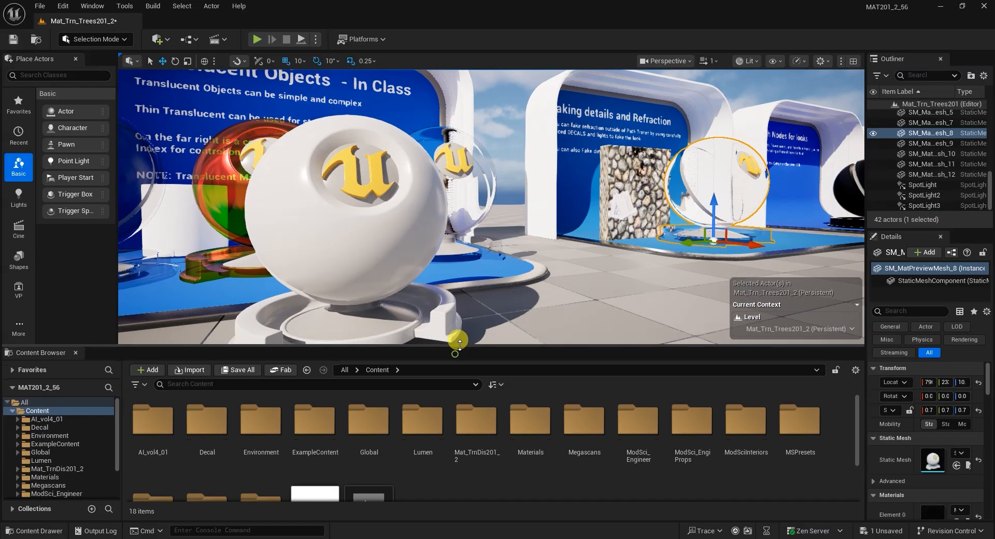
Step: Locate the source asset of the selected material preview mesh in the project content
scroll(455, 337, down, 2)
middle_drag(512, 263, 475, 261)
middle_drag(667, 249, 737, 248)
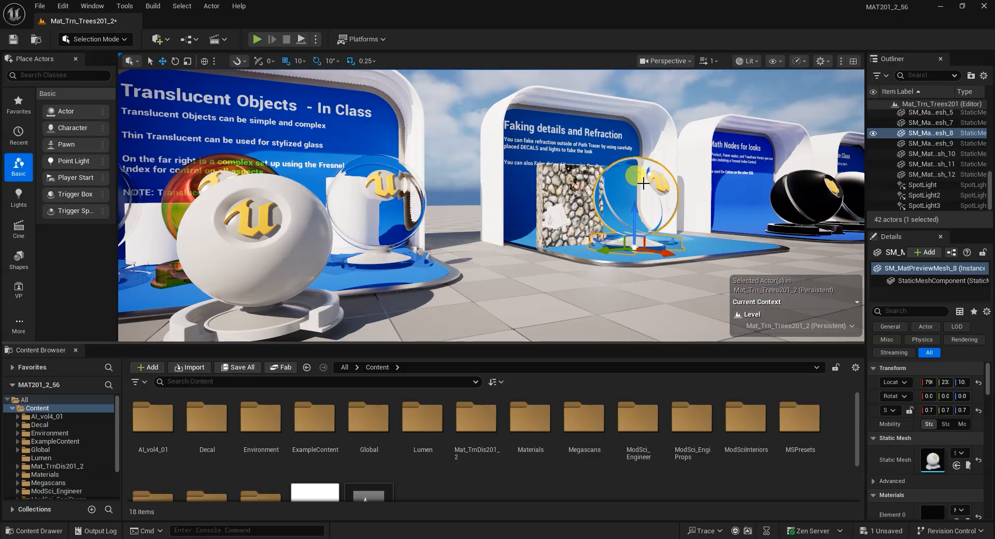
key(ctrl+b)
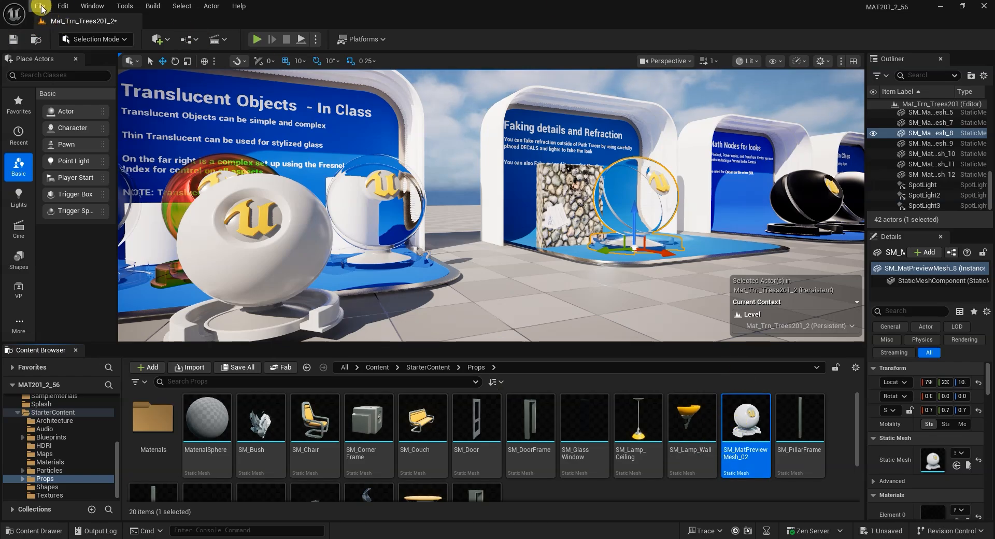
Step: Create a new level from the Basic template, saving the changes to the Mat_Trn_Trees201_2 level
click(40, 6)
click(96, 45)
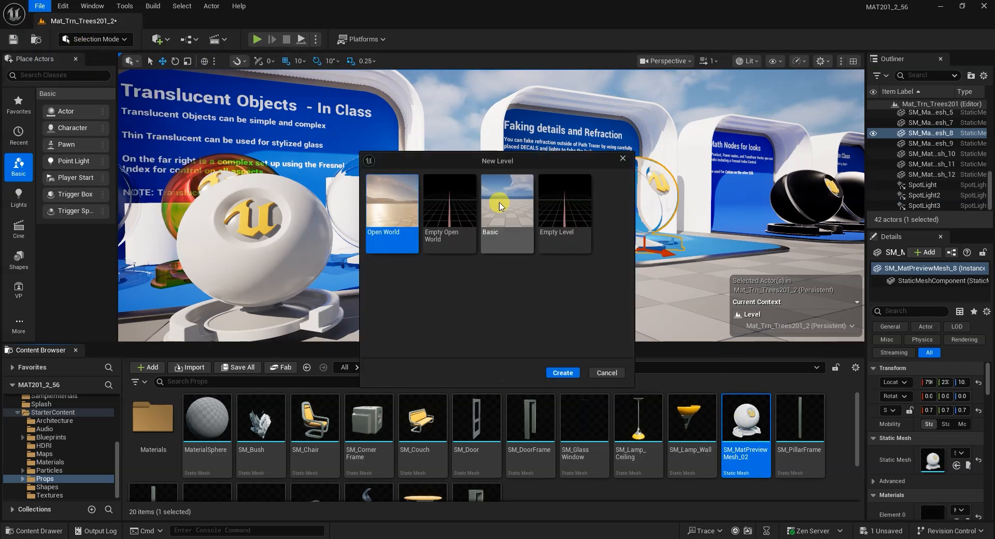
click(503, 212)
click(562, 372)
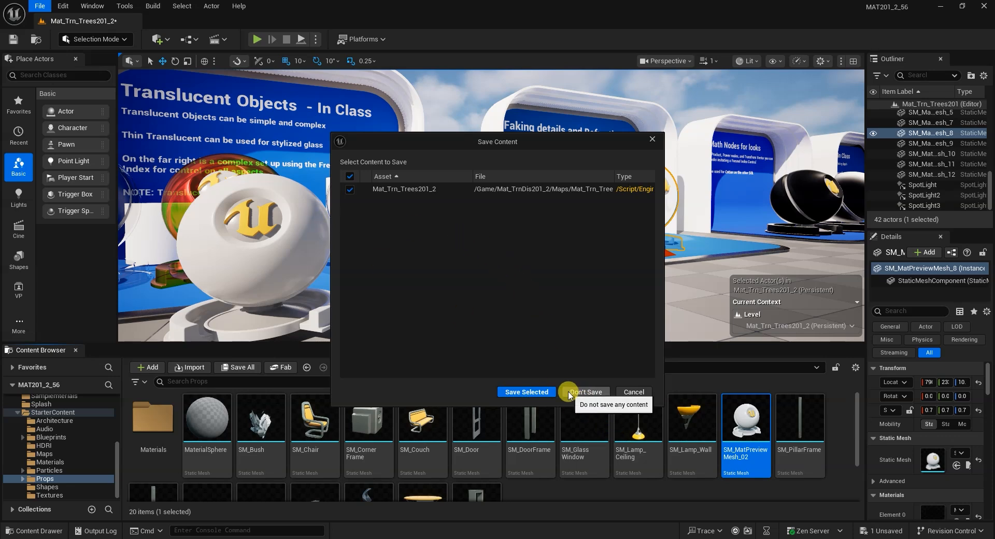
click(525, 393)
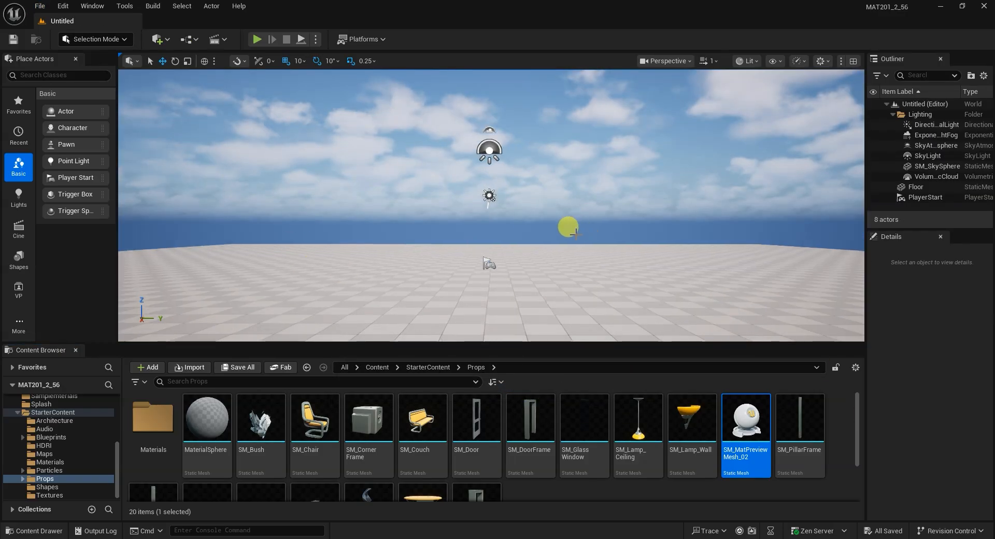
Step: Place an instance of SM_MatPreviewMesh_02 on the floor of the new level and enlarge the outliner list
right_drag(596, 266, 617, 293)
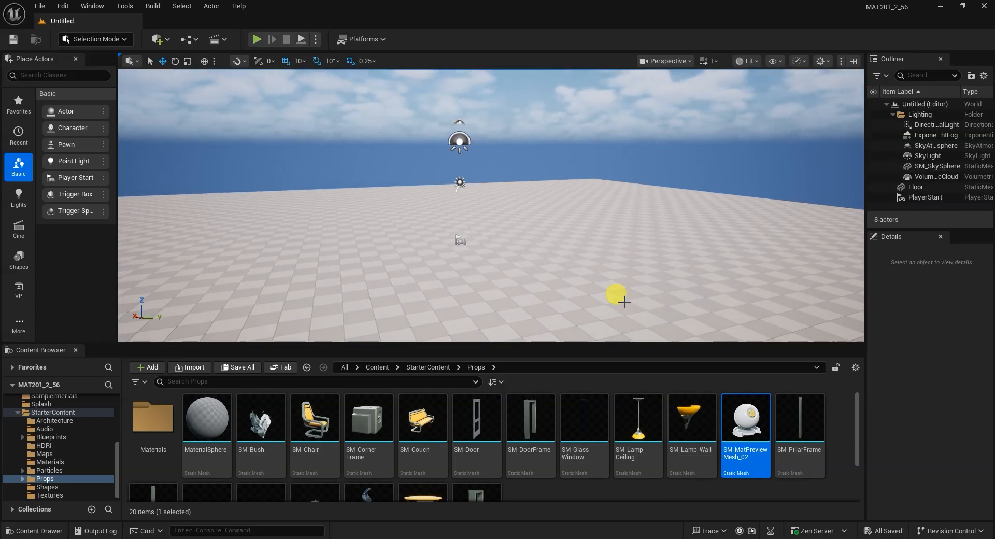
drag(744, 412, 508, 280)
scroll(540, 272, up, 4)
middle_drag(611, 273, 623, 321)
middle_drag(583, 228, 578, 222)
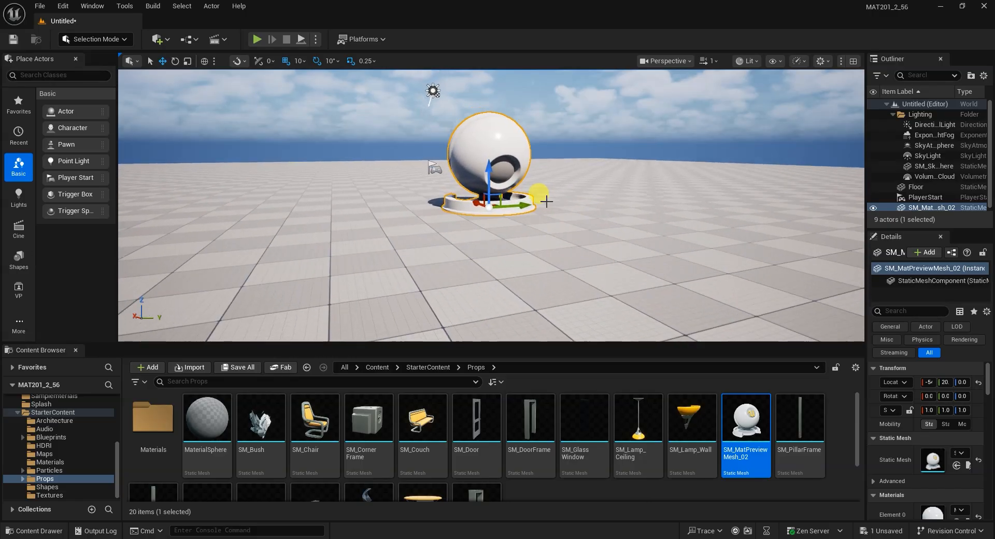
scroll(570, 192, up, 4)
middle_drag(595, 189, 576, 201)
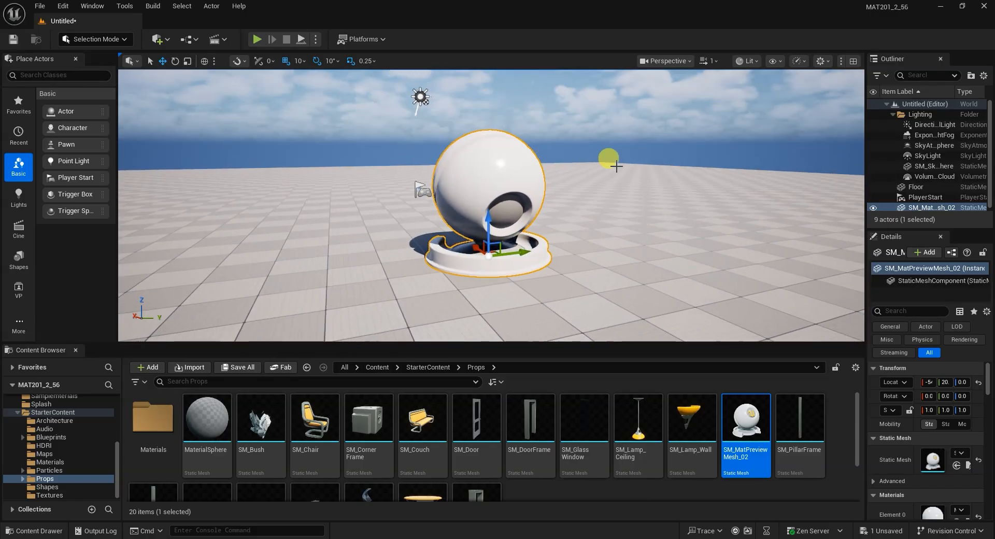
scroll(600, 189, up, 2)
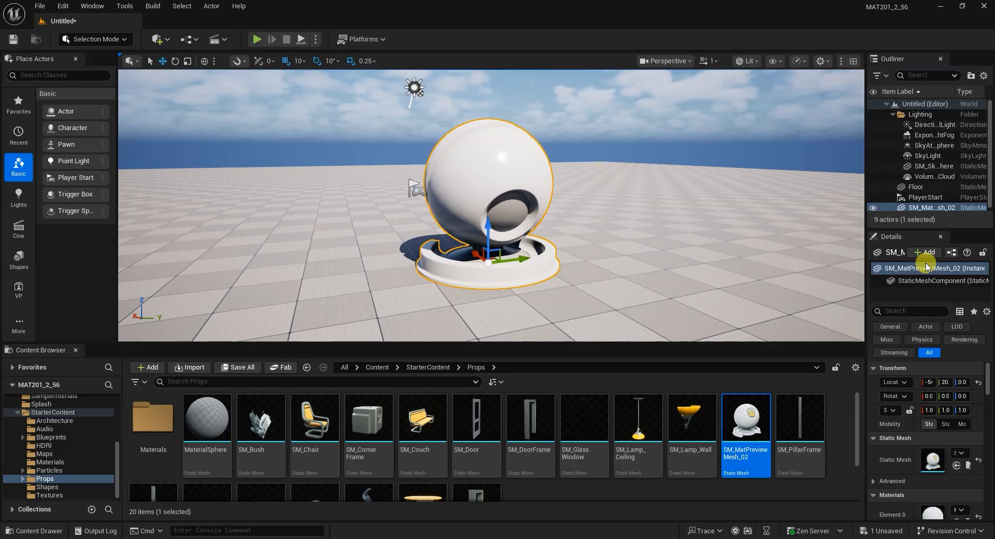
drag(912, 228, 915, 302)
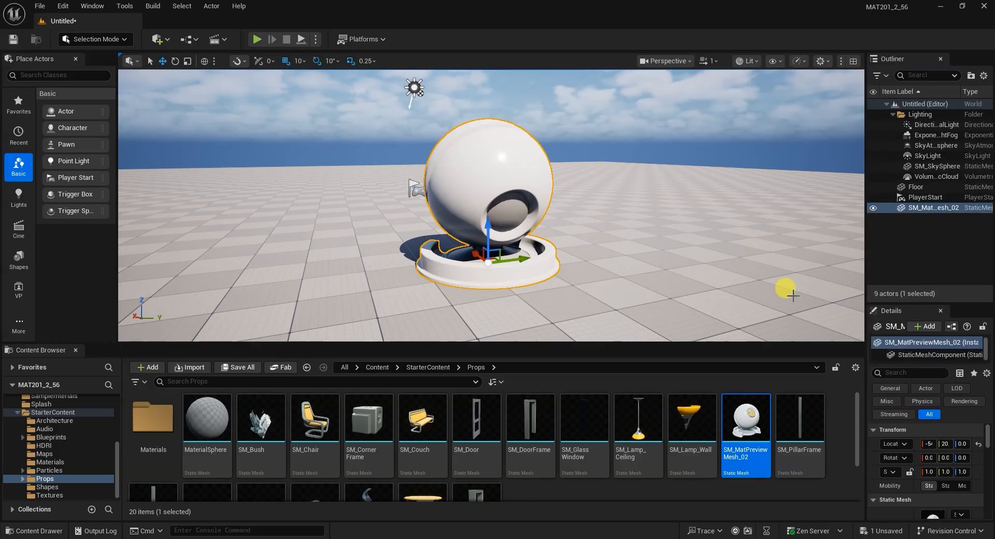
Step: Create a folder named Transulnt_material in the root Content folder and open it
click(417, 367)
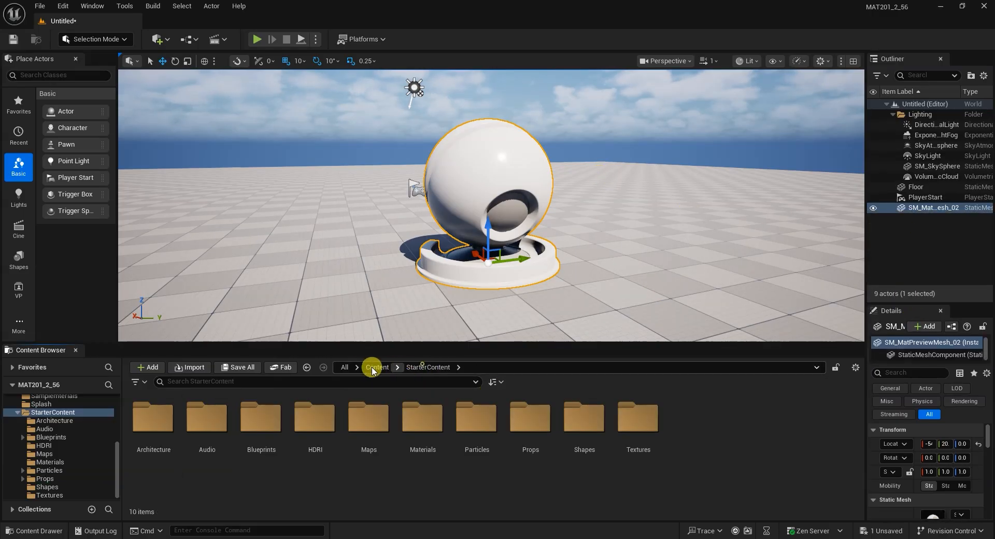
click(377, 367)
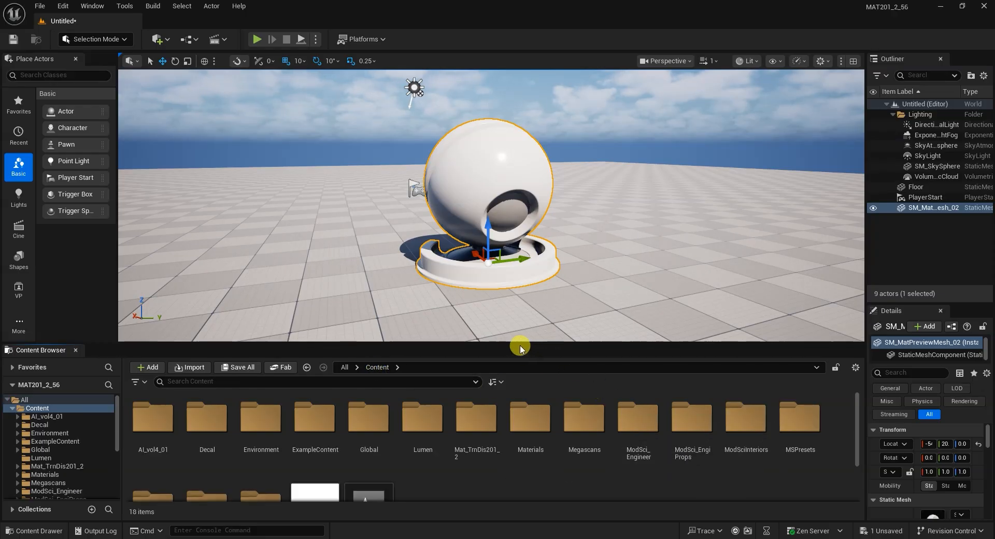
drag(519, 343, 520, 253)
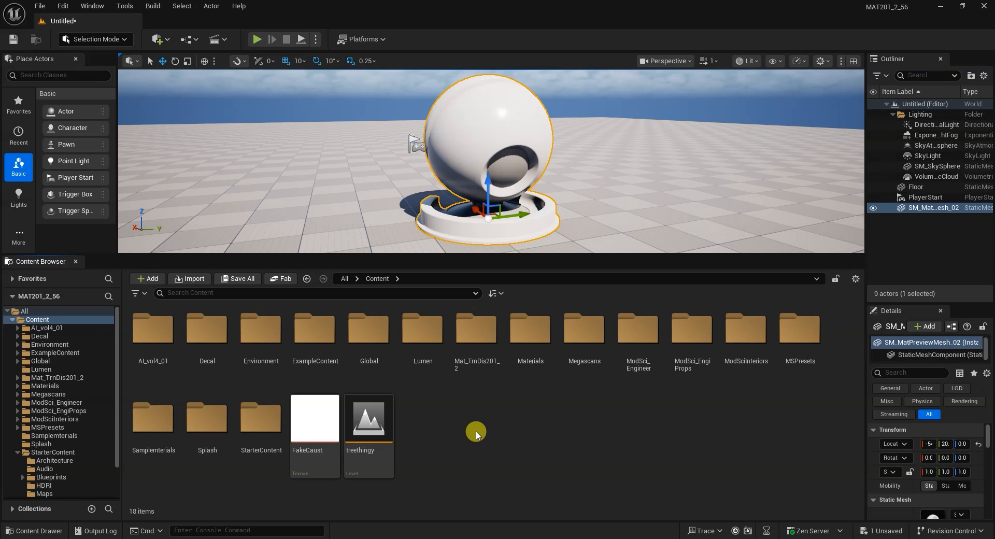
right_click(475, 431)
click(525, 91)
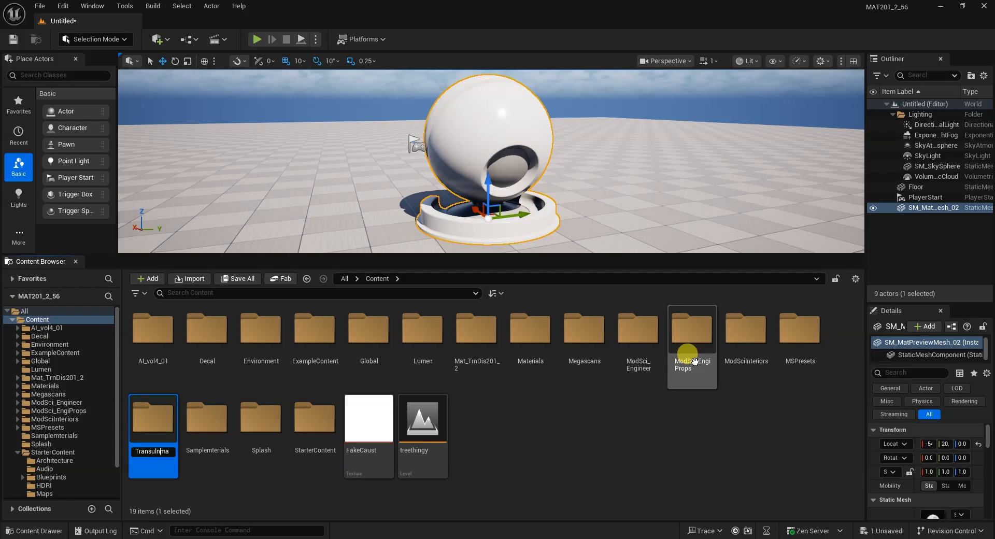
text(aterial)
key(Return)
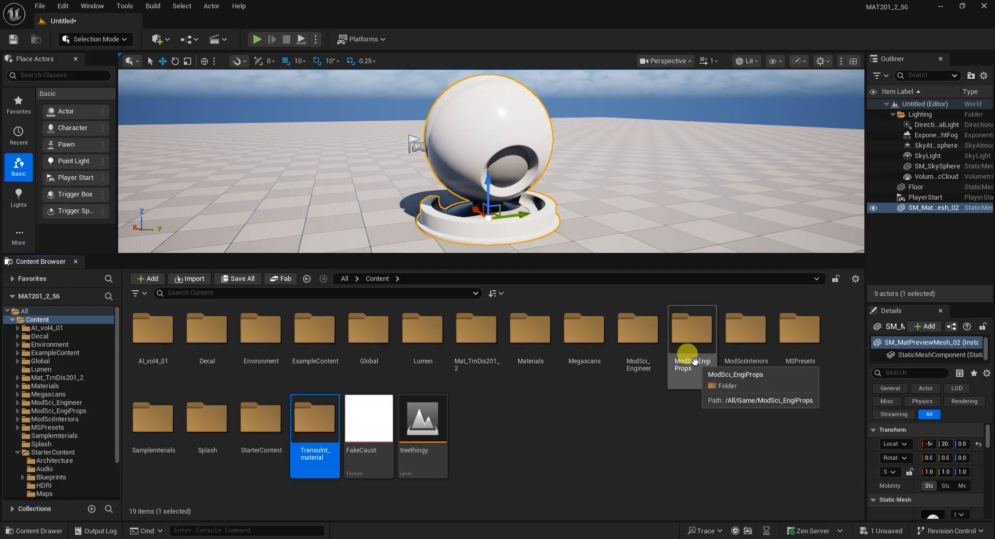
key(Return)
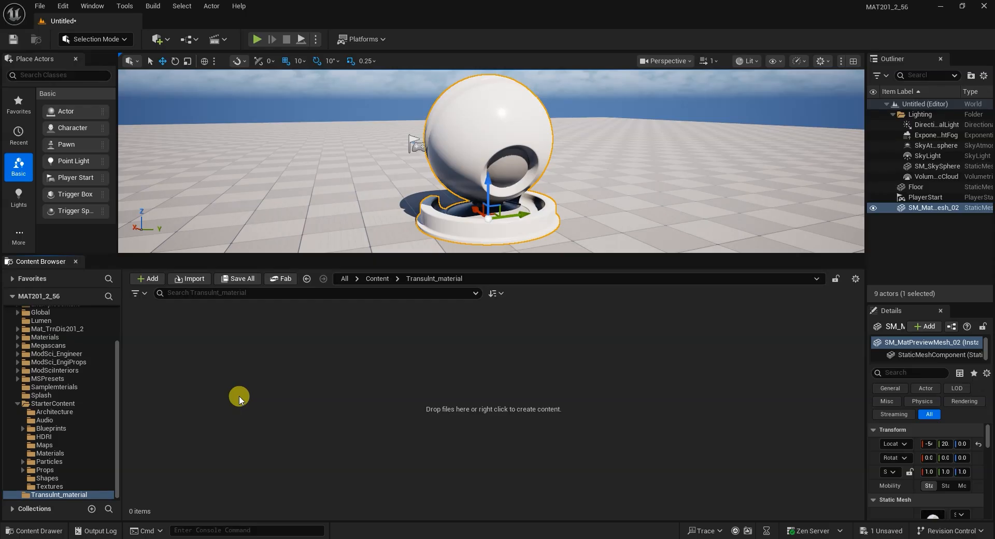
Step: Create a material named Glass in the Transulnt_material folder and open it for editing
right_click(239, 399)
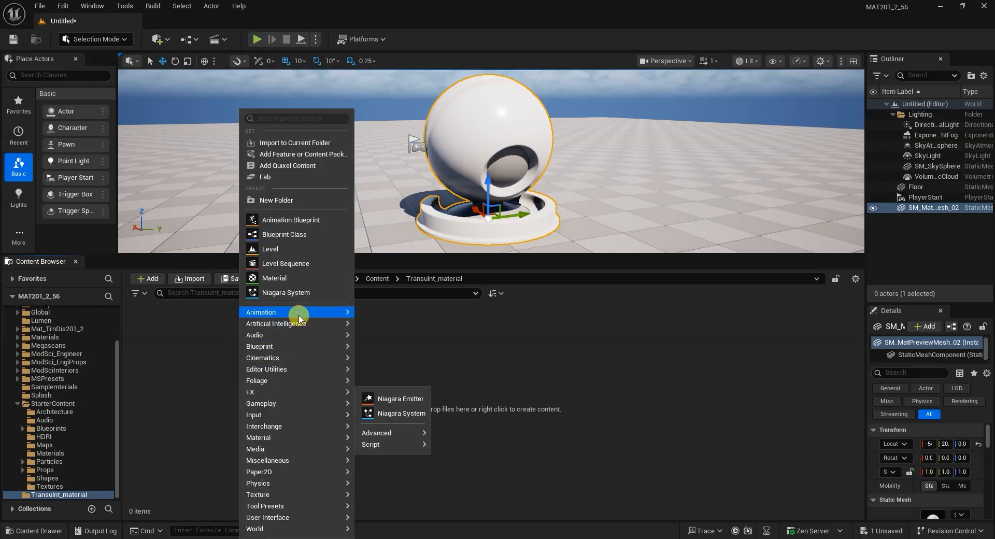
click(272, 278)
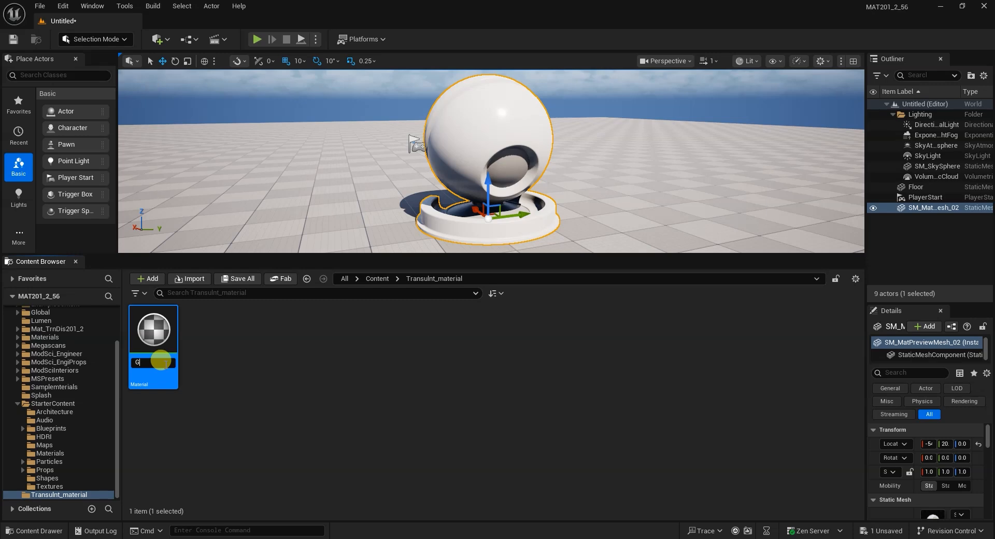
key(Return)
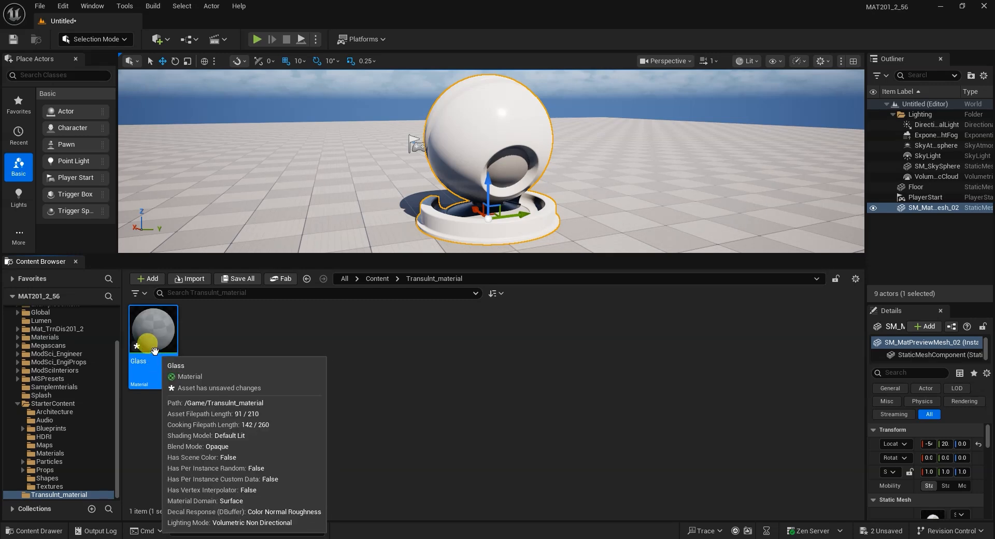
double_click(153, 341)
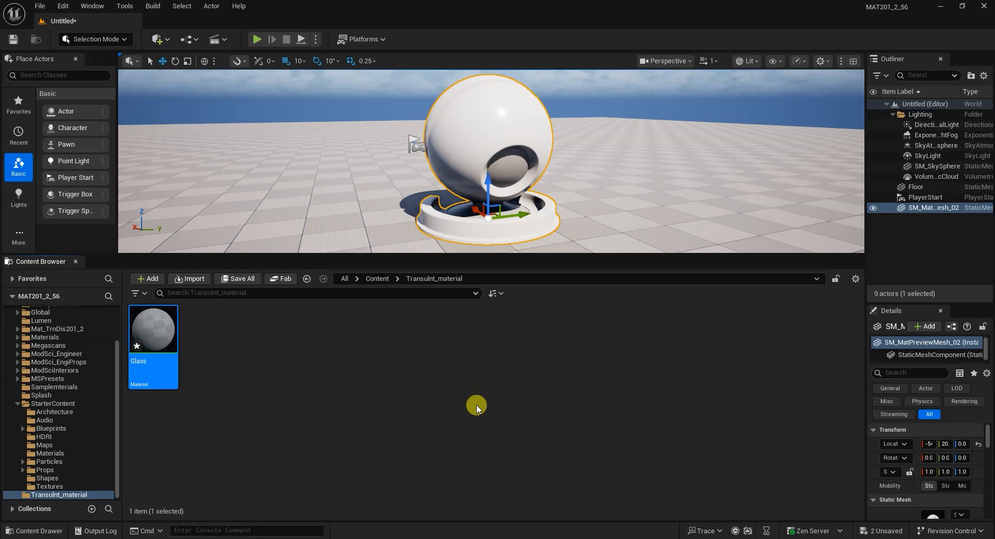
Step: Reposition the Glass result node in the material graph and examine its inputs down to Refraction
scroll(732, 267, down, 1)
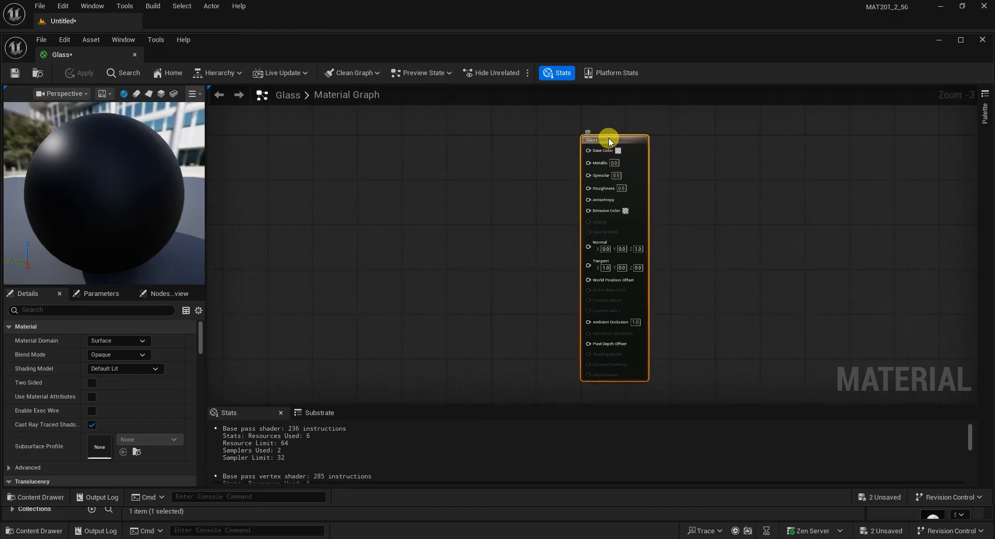
drag(596, 123, 614, 135)
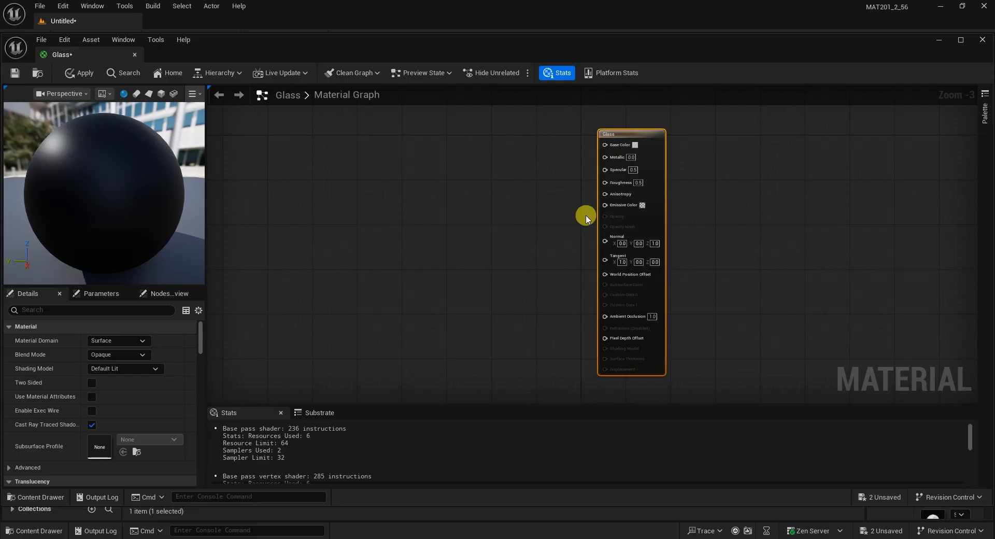
scroll(722, 338, up, 1)
scroll(722, 338, up, 2)
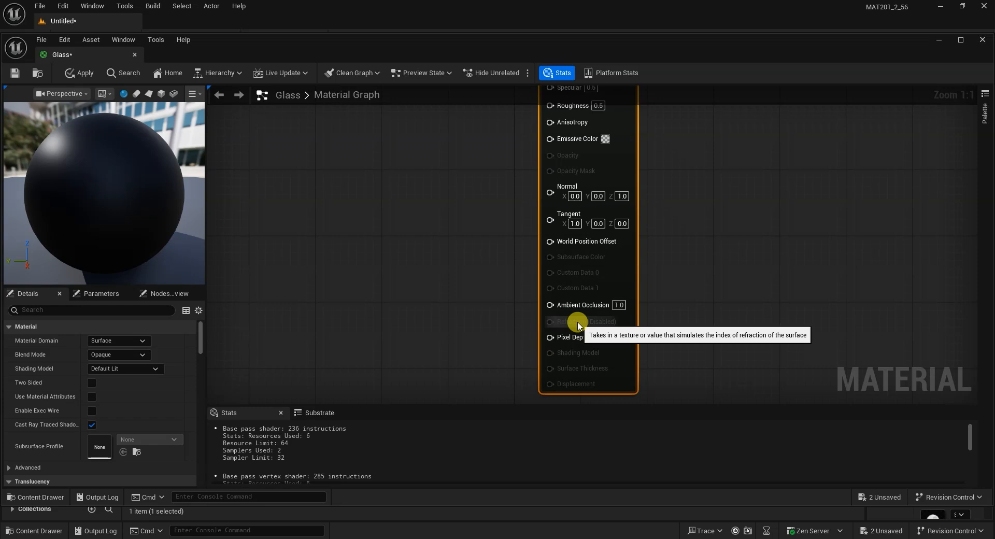
right_drag(743, 254, 786, 270)
scroll(782, 267, down, 3)
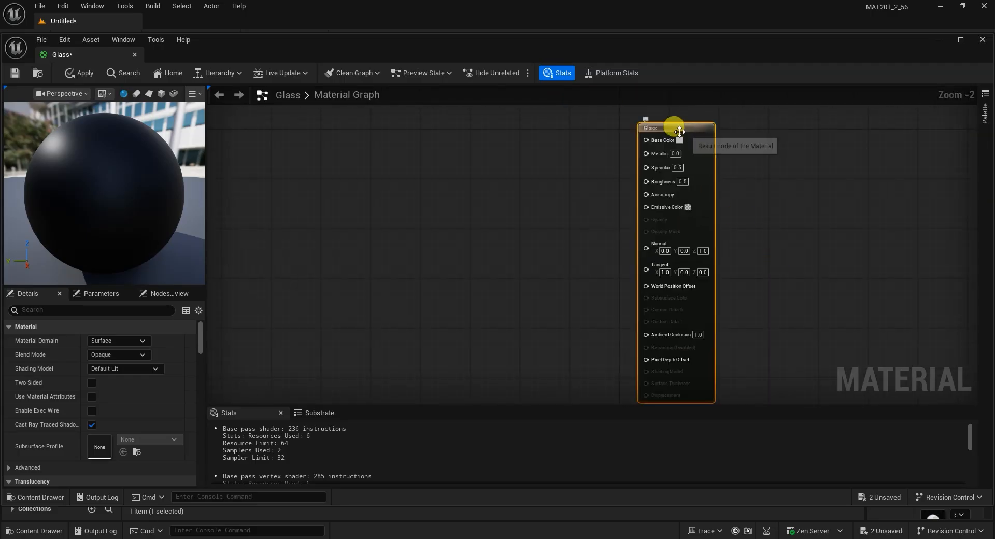
scroll(491, 209, up, 1)
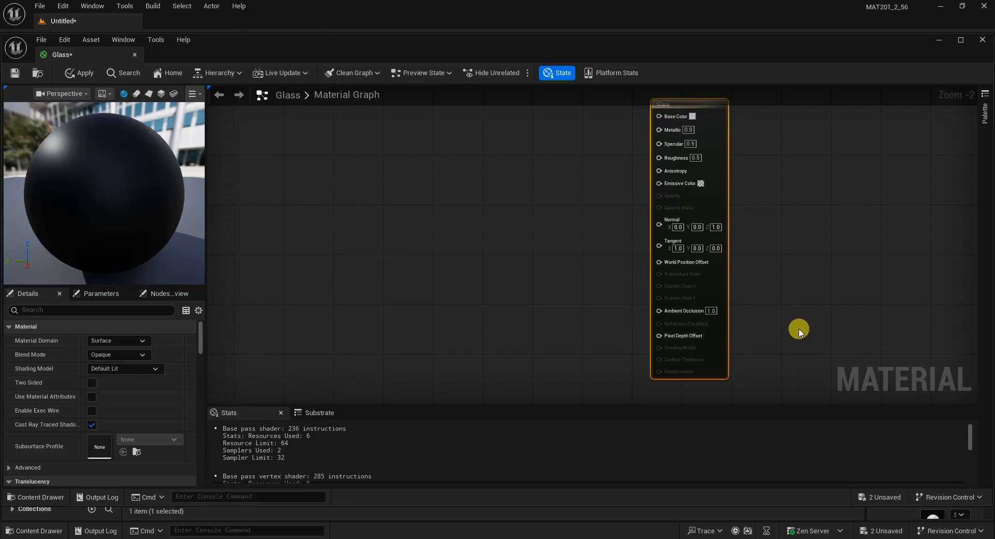
right_drag(797, 329, 805, 306)
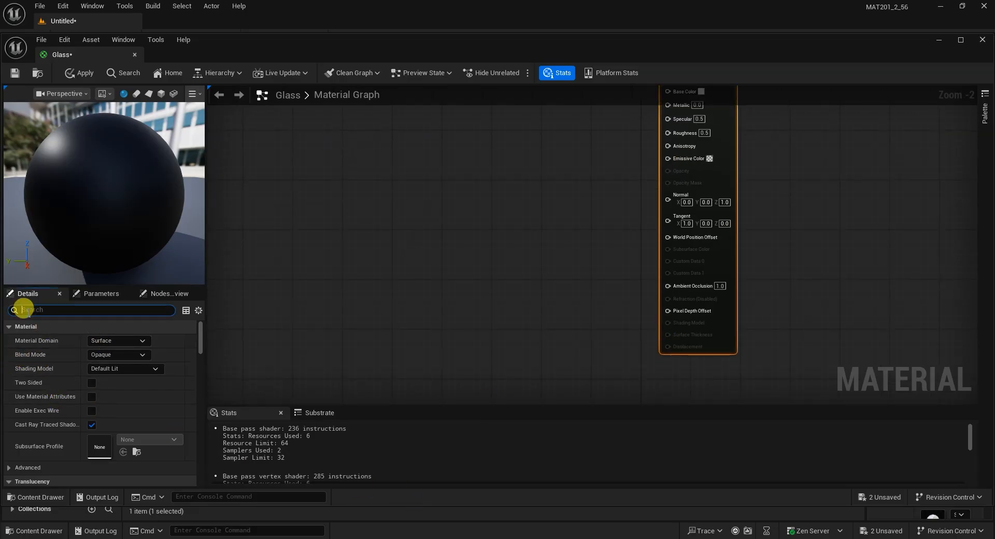
Step: Find the refraction settings of the Glass material and set the Refraction Method to Index Of Refraction
text(inde)
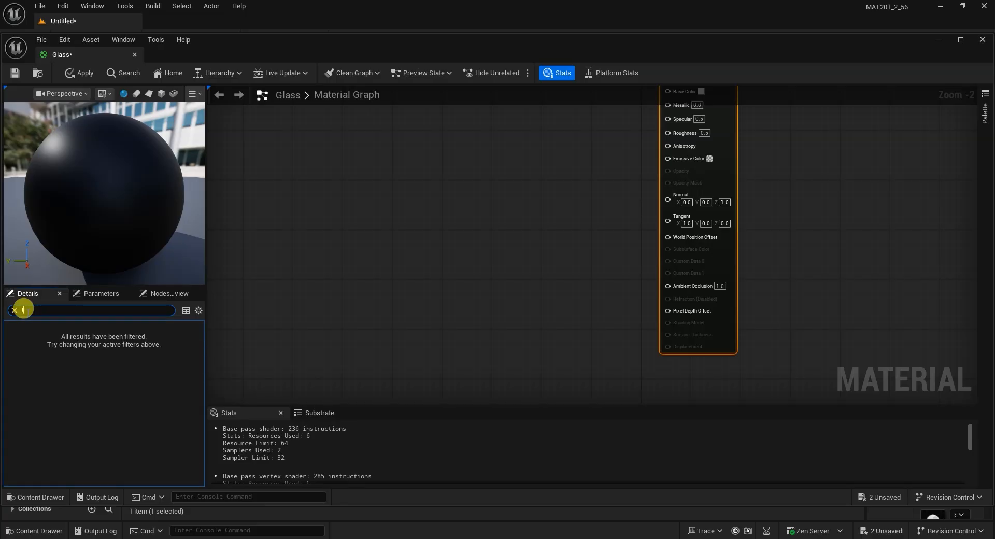
key(BackSpace)
text(ref)
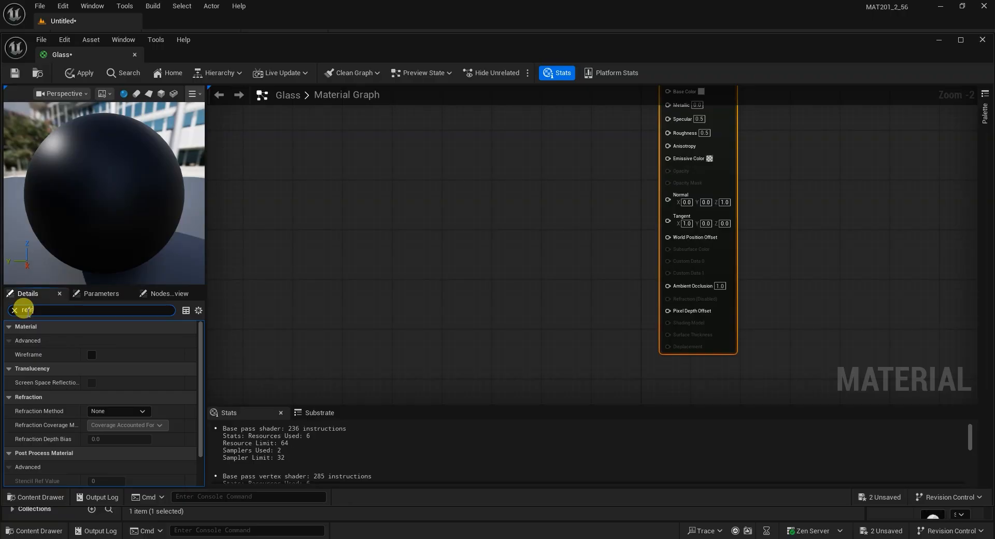
text(r)
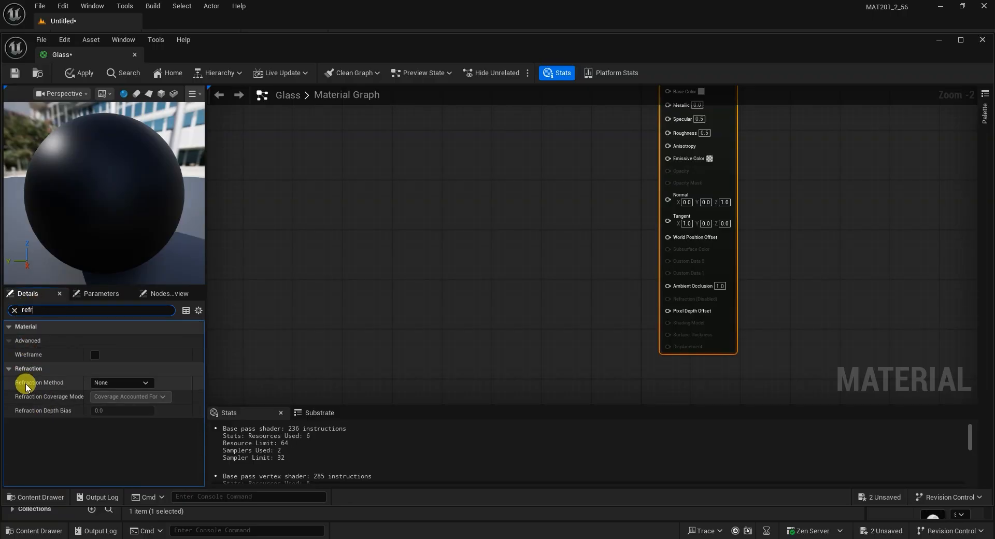
click(115, 384)
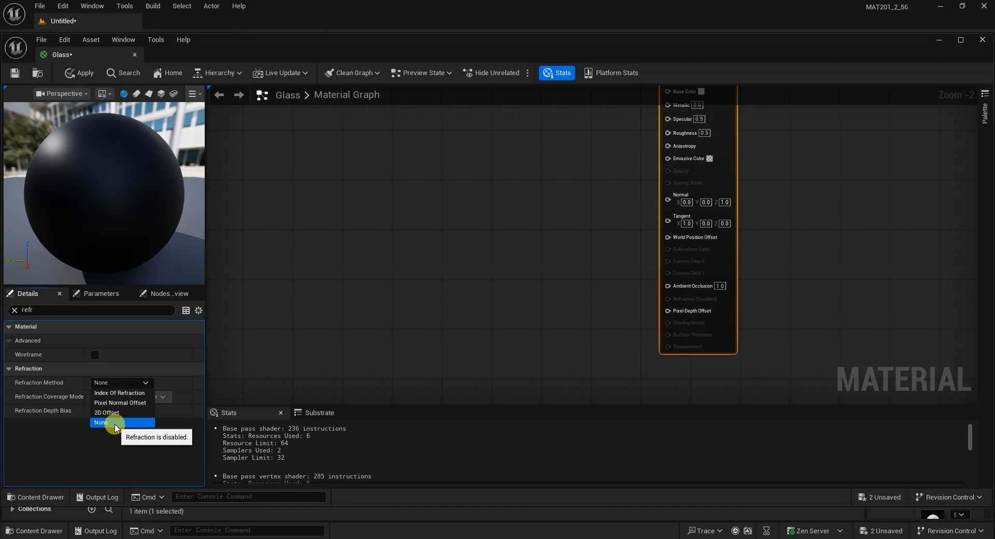
click(128, 393)
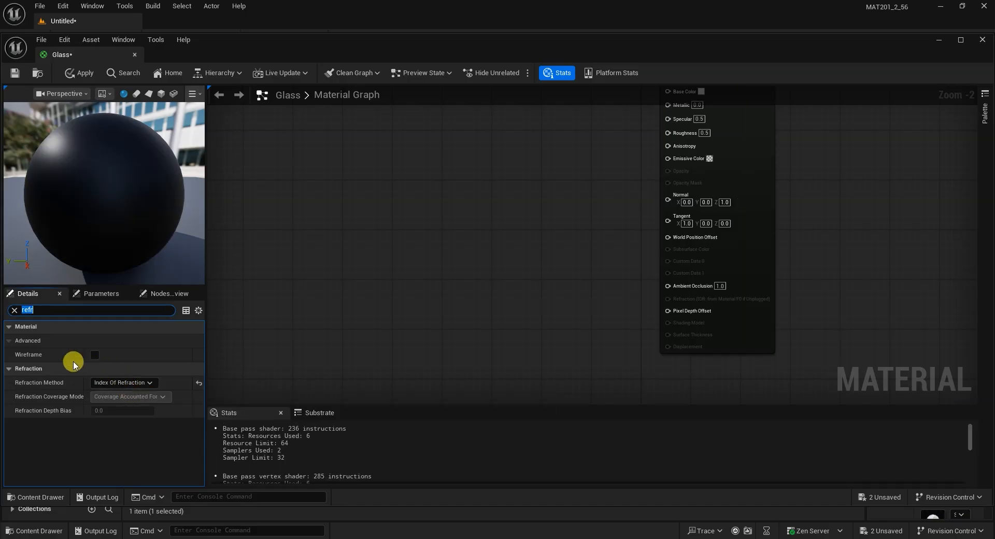
Step: Clear the property filter and set the Glass material's Blend Mode to Translucent
click(15, 311)
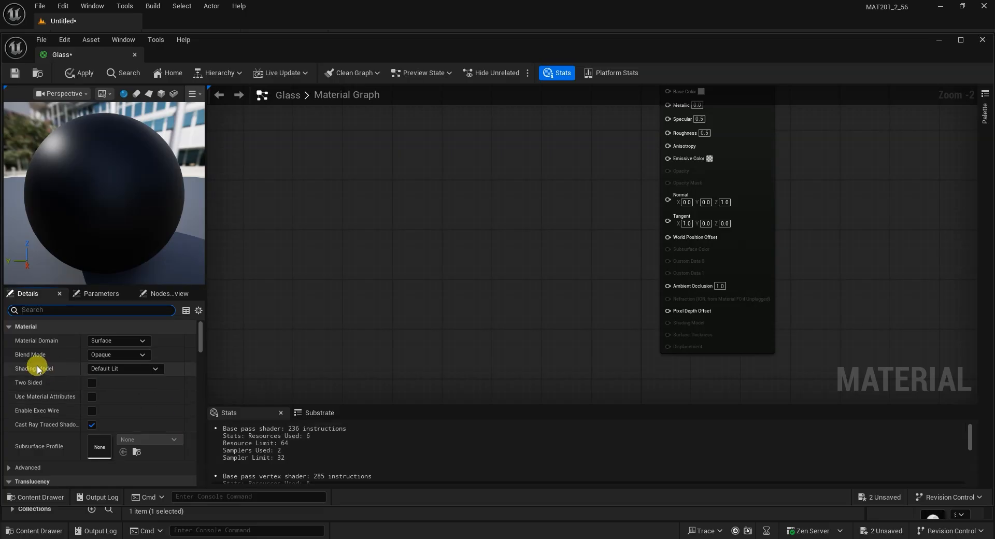
click(122, 355)
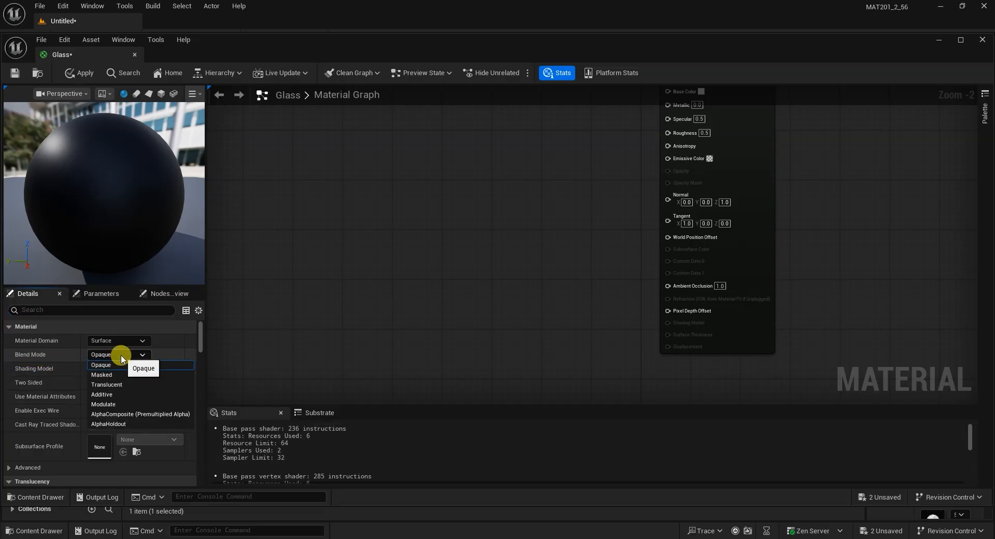
click(109, 386)
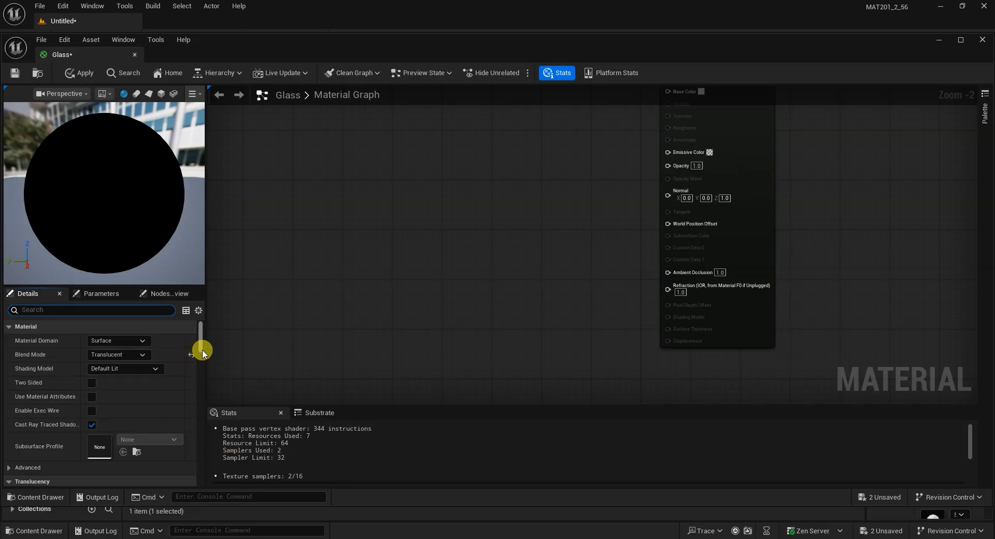
Step: Set the Glass material's translucency Lighting Mode to Surface ForwardShading
scroll(200, 345, down, 4)
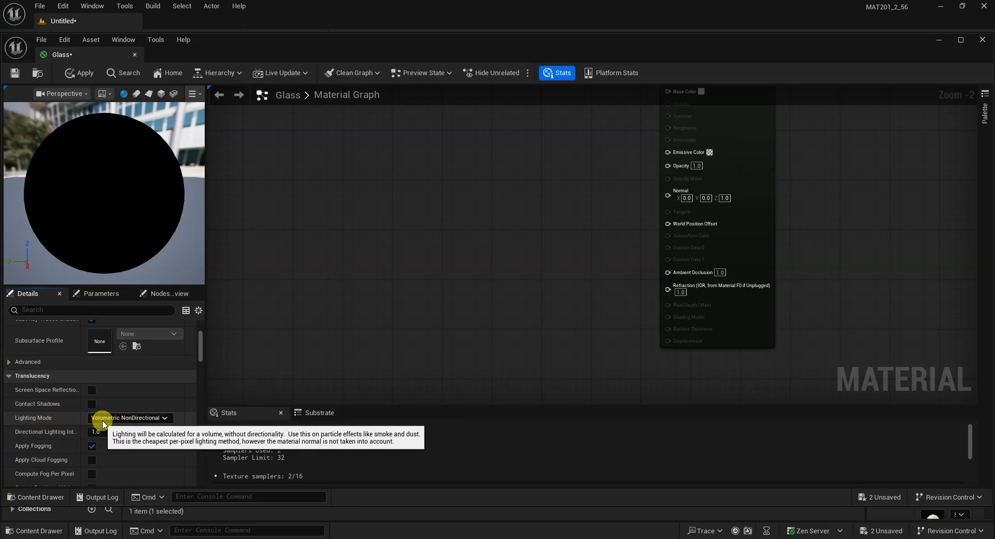
click(140, 420)
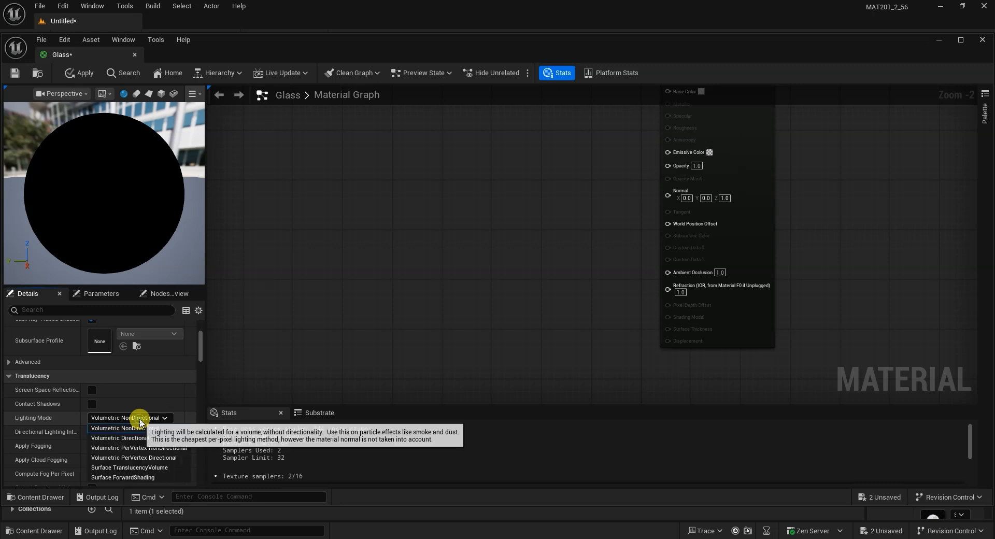
click(148, 477)
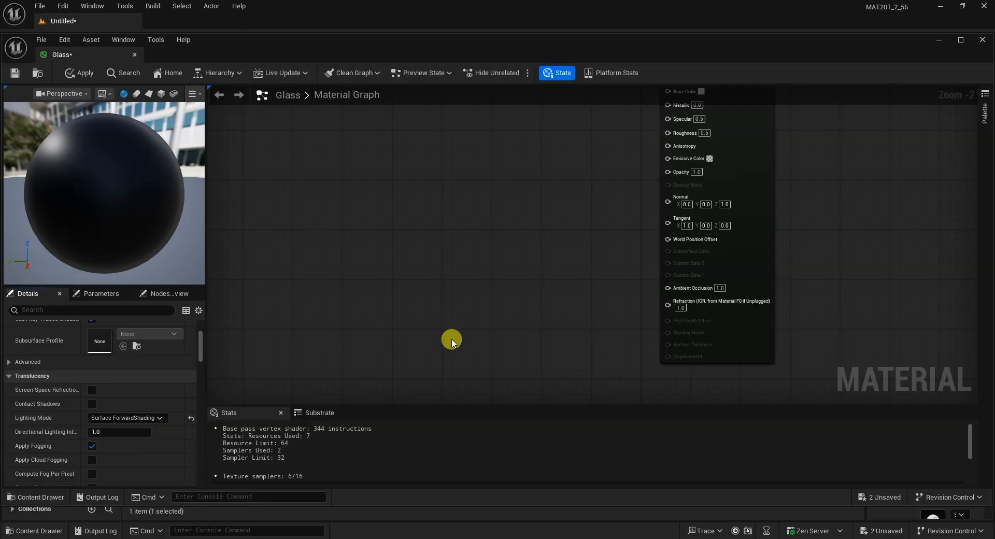
Step: Reposition the Glass result node in the material graph so all its inputs are in view with free space beside it
right_drag(846, 300, 772, 310)
scroll(702, 315, up, 1)
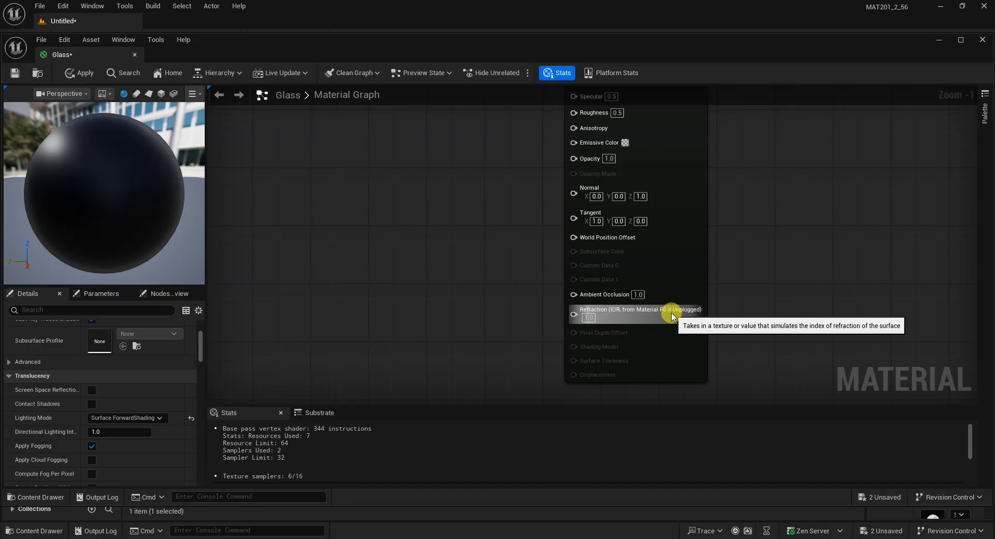
right_drag(808, 265, 820, 329)
click(630, 119)
mouse_move(629, 118)
mouse_down()
mouse_move(623, 128)
mouse_move(611, 118)
mouse_up()
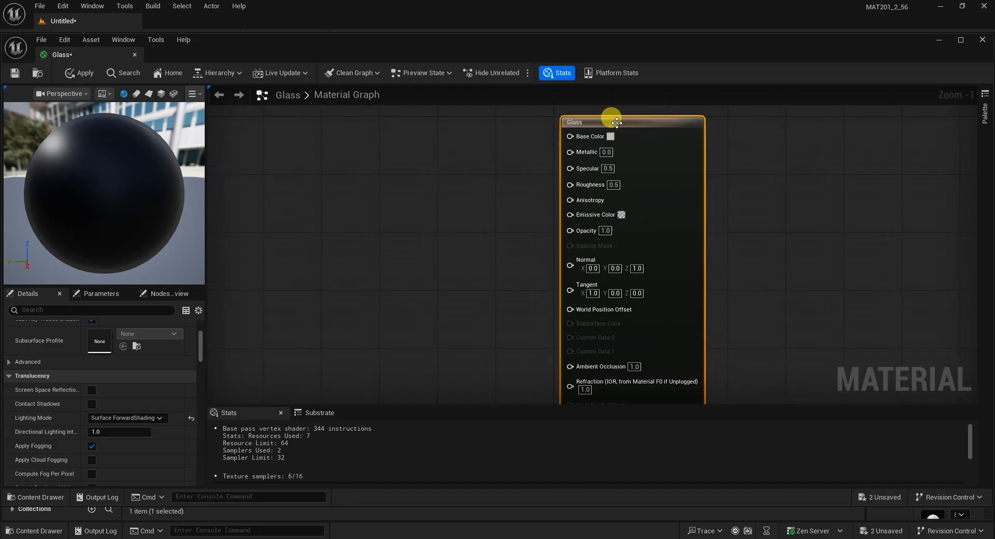
scroll(792, 301, down, 2)
right_drag(779, 311, 755, 268)
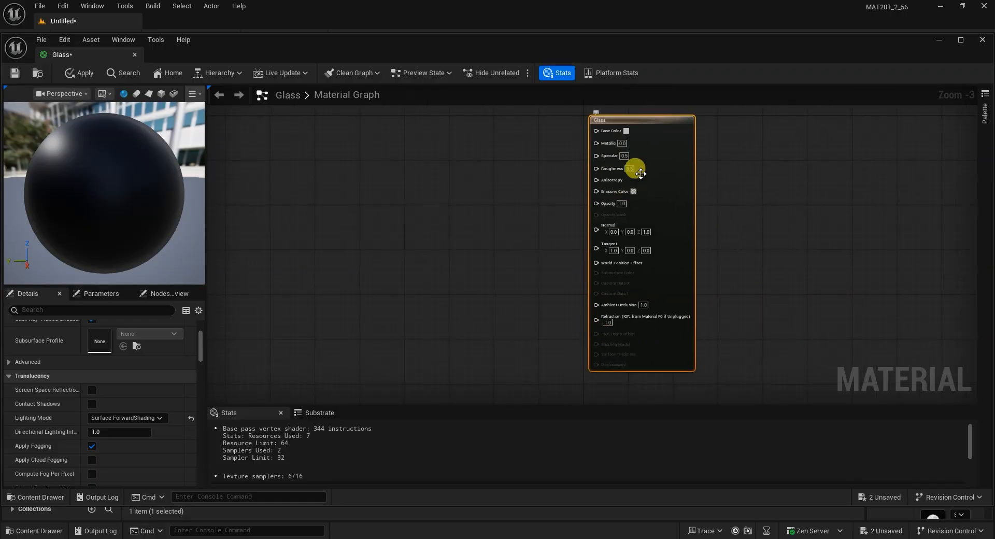
right_drag(765, 252, 805, 269)
drag(660, 139, 662, 133)
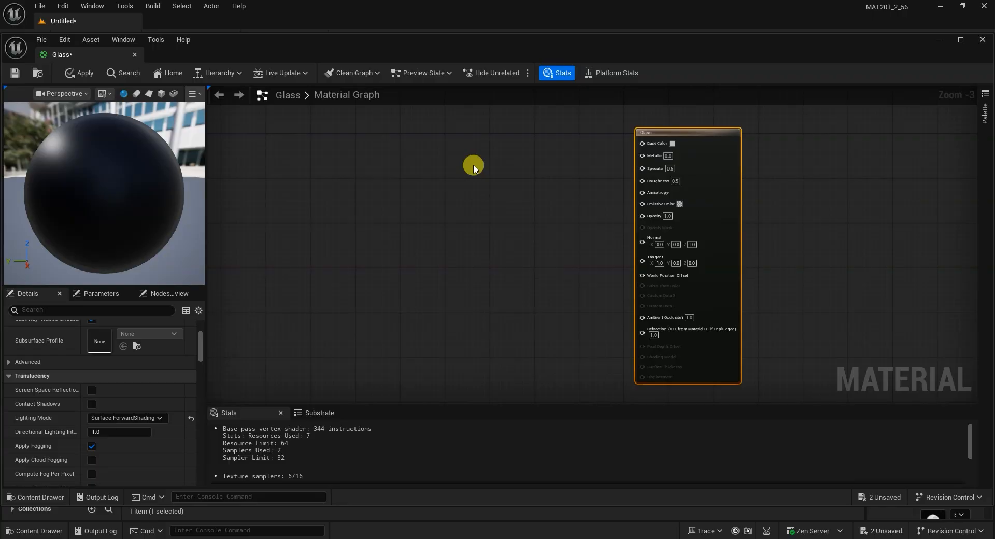
Step: Add a Constant3Vector node beside the Glass result node and connect its output to Base Color
click(482, 150)
drag(513, 147, 471, 140)
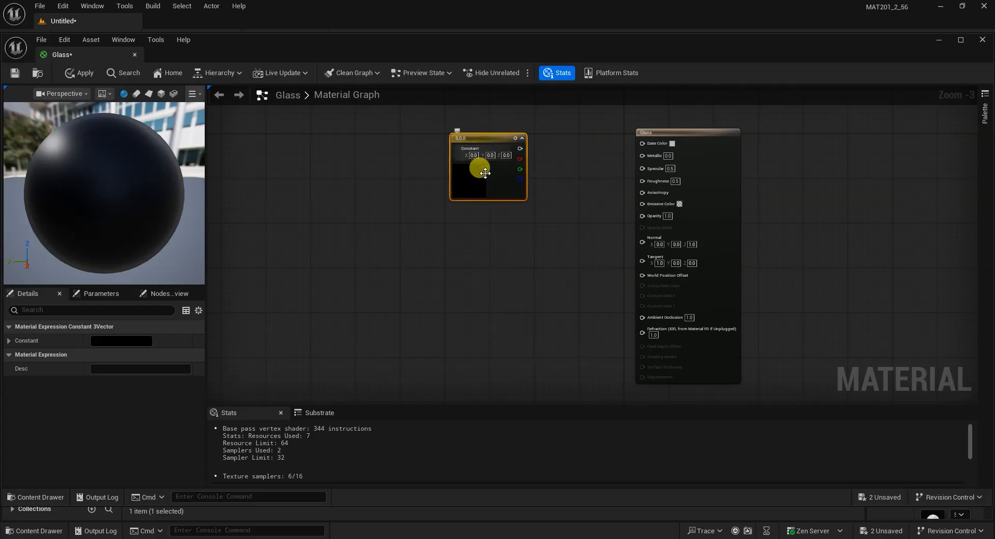
drag(484, 140, 490, 129)
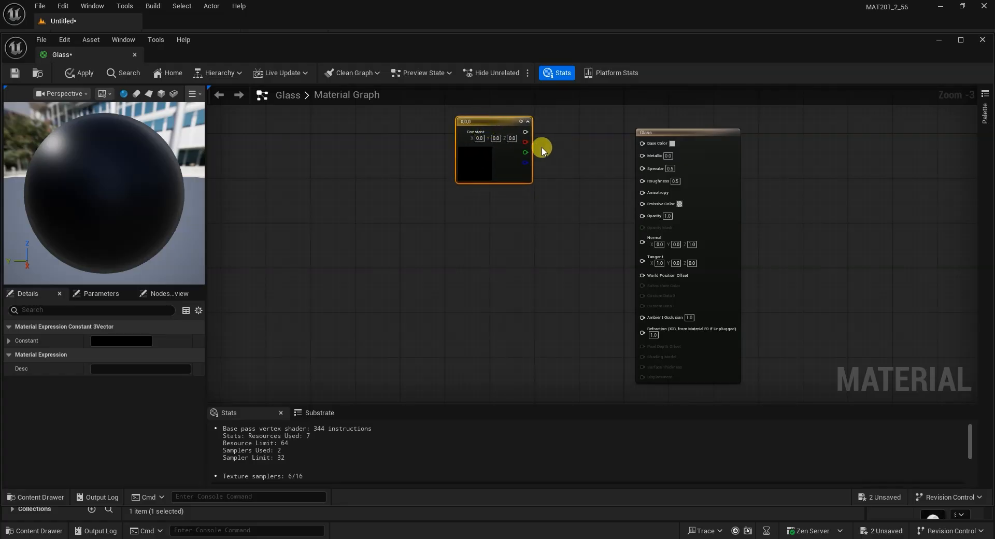
drag(525, 131, 670, 182)
drag(11, 173, 174, 222)
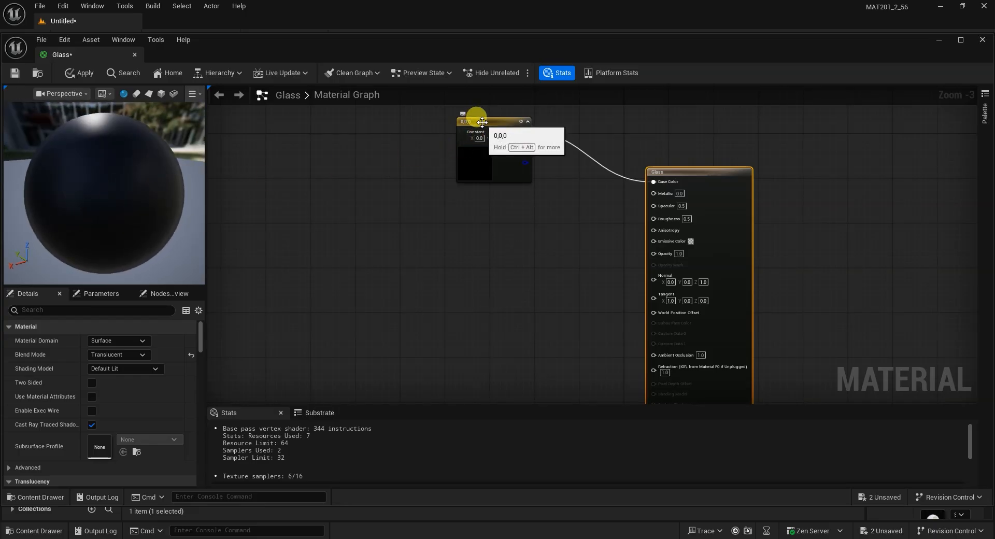
Step: Set the Base Color constant to near white with R, G and B at 0.995 and check the preview sphere
drag(482, 122, 493, 122)
double_click(483, 162)
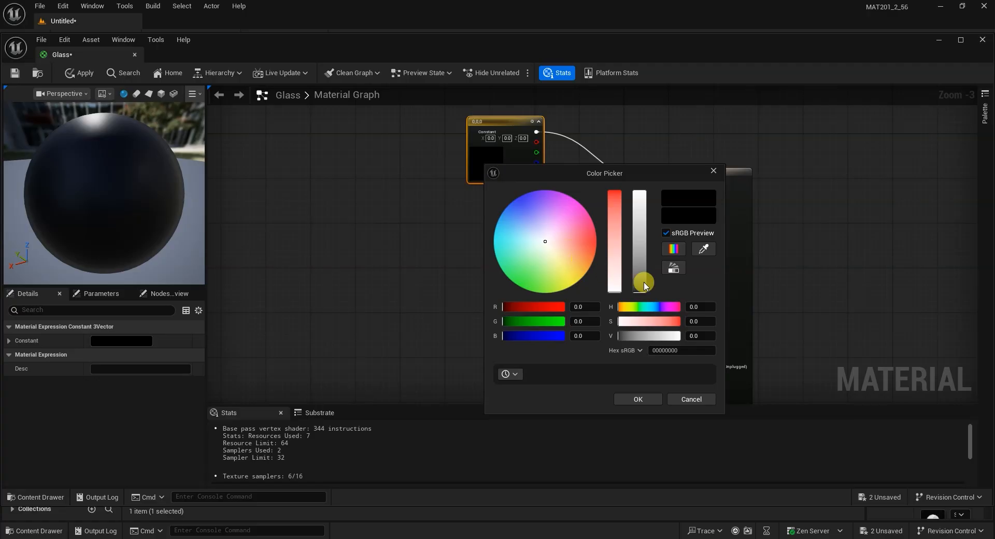
drag(639, 254, 646, 190)
click(638, 399)
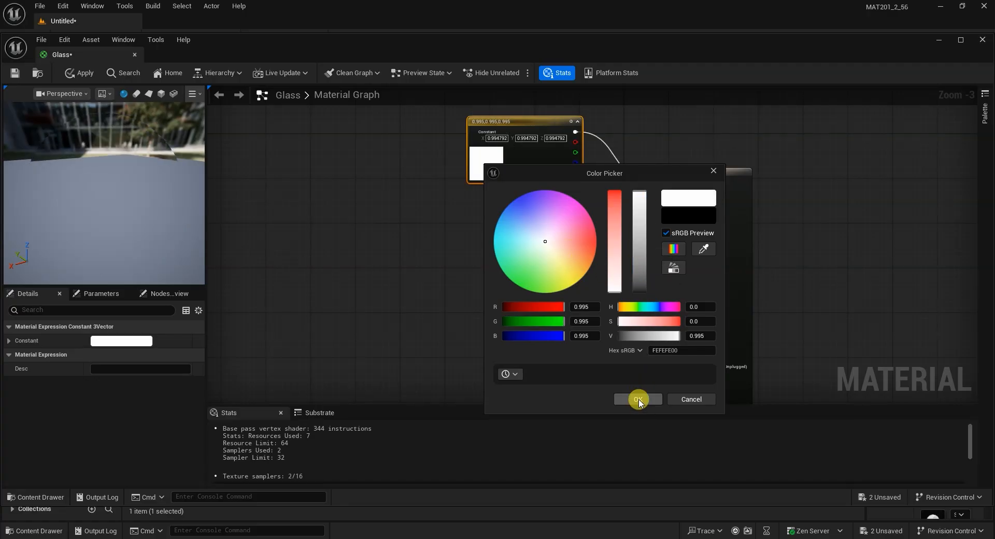
drag(98, 218, 143, 182)
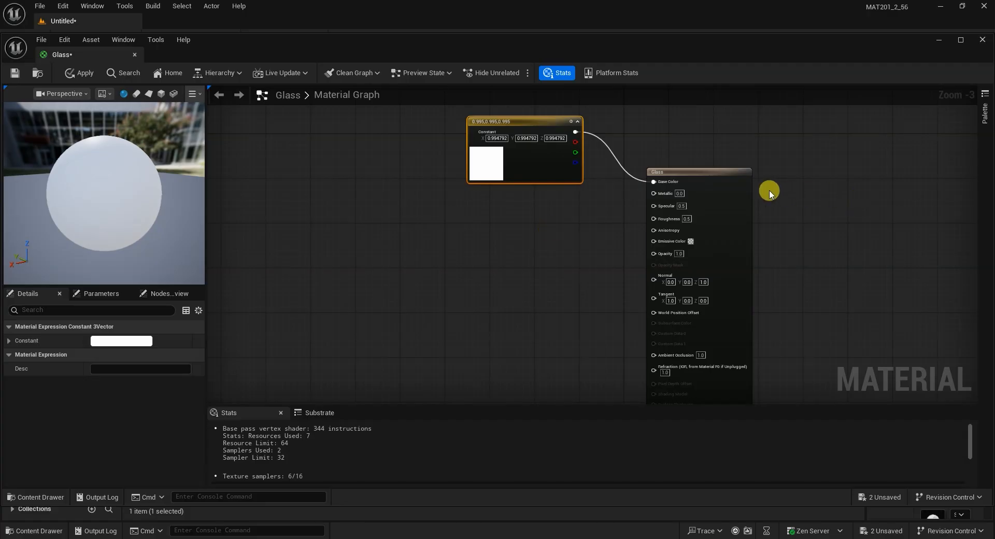
Step: Rearrange the colour constant and the Glass result node so there is room for more input nodes between them
drag(520, 124, 497, 158)
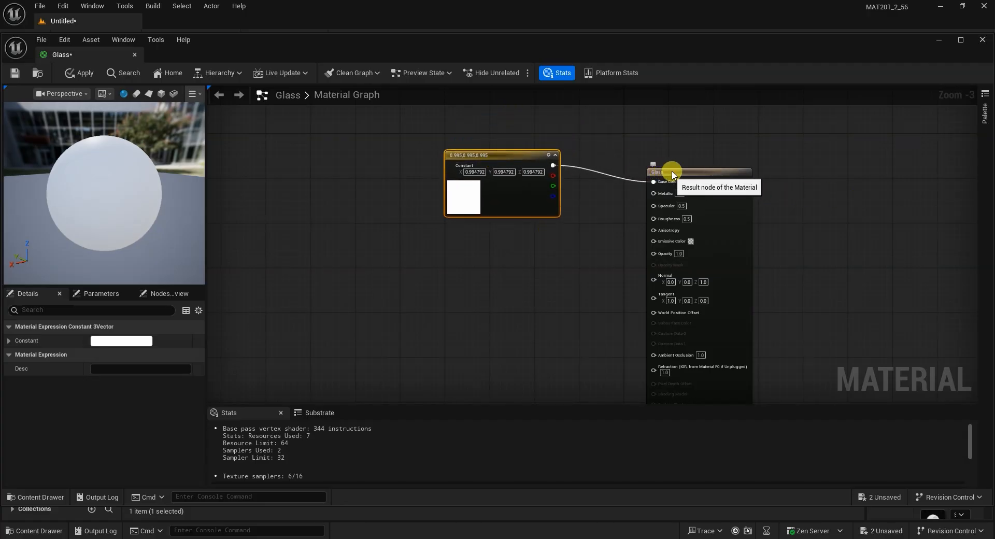
drag(672, 172, 677, 161)
right_drag(814, 236, 808, 160)
right_drag(762, 182, 753, 224)
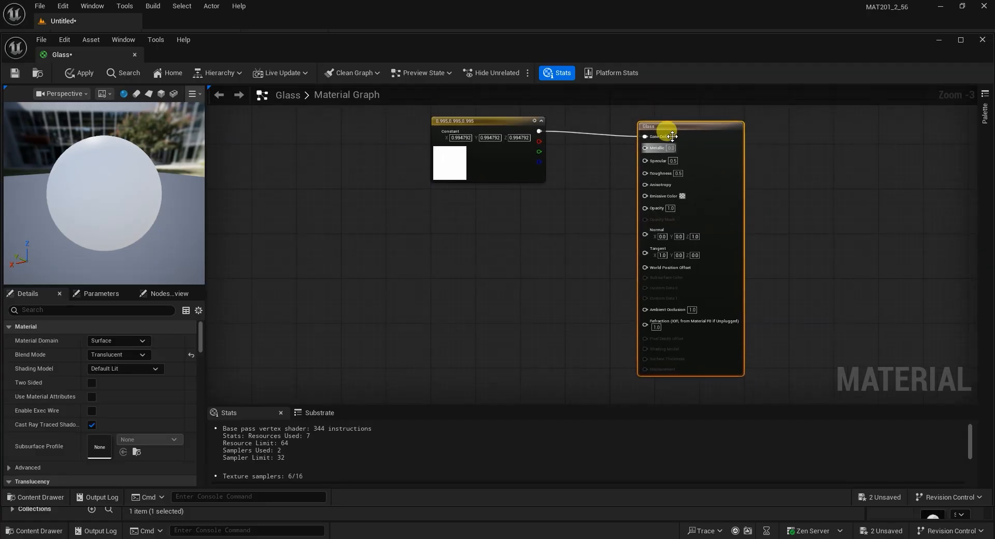
drag(671, 133, 676, 166)
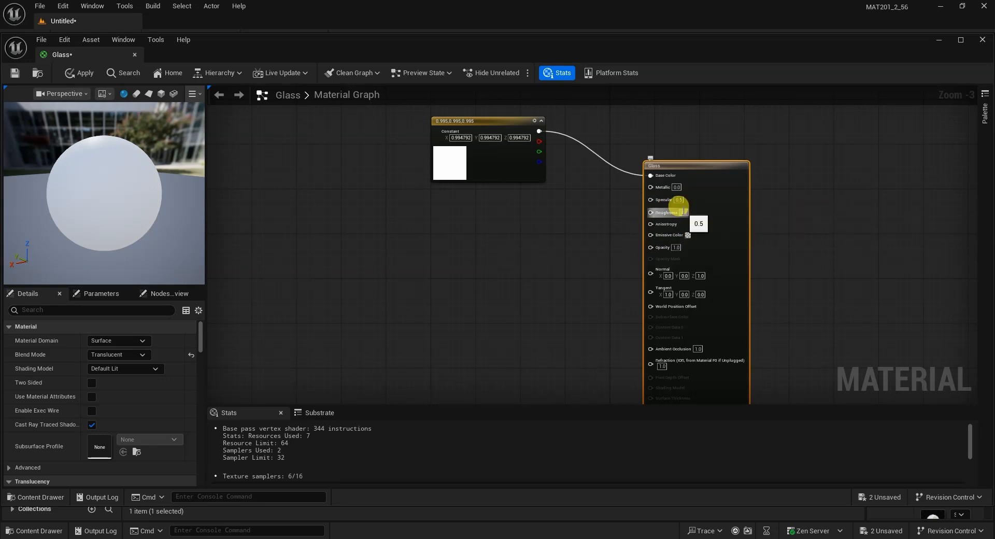
Step: Promote the Metallic input to a parameter placed below the colour constant and set its default value to 0.5
right_click(664, 191)
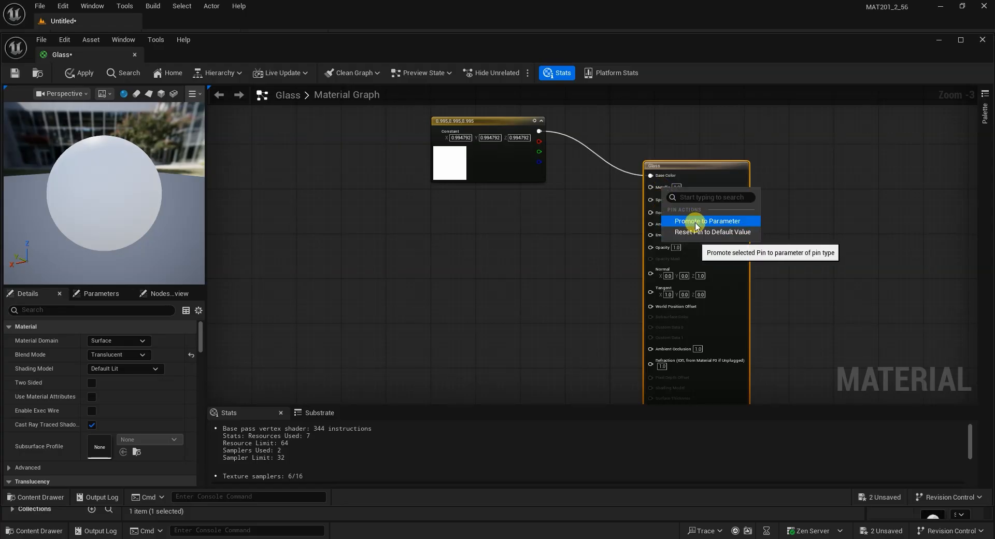
click(725, 227)
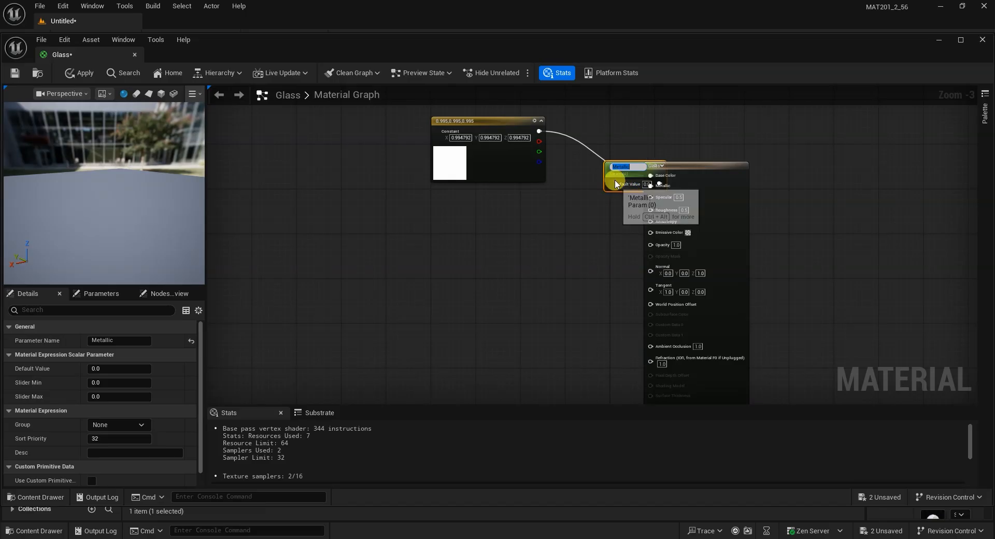
drag(608, 174, 485, 206)
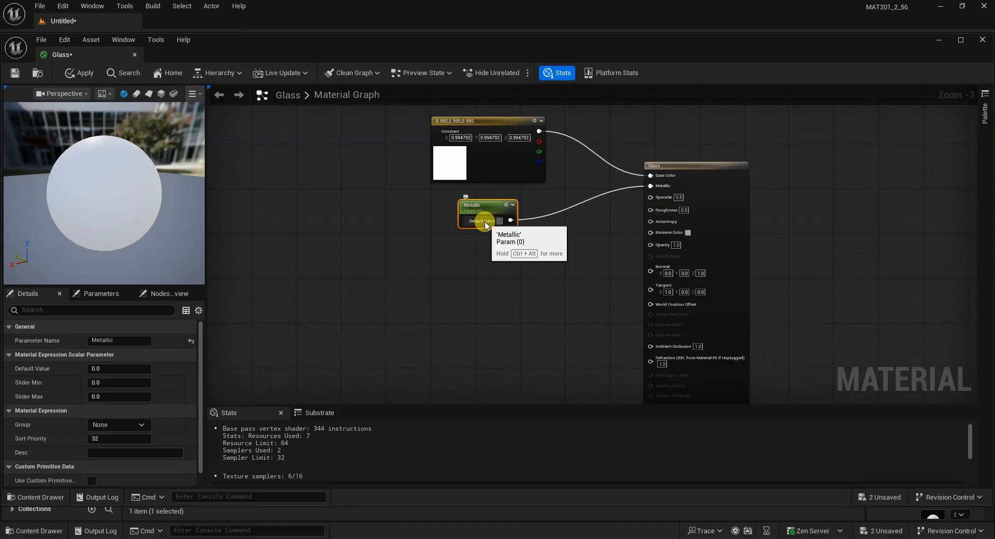
text(0.5)
key(Return)
drag(84, 182, 166, 183)
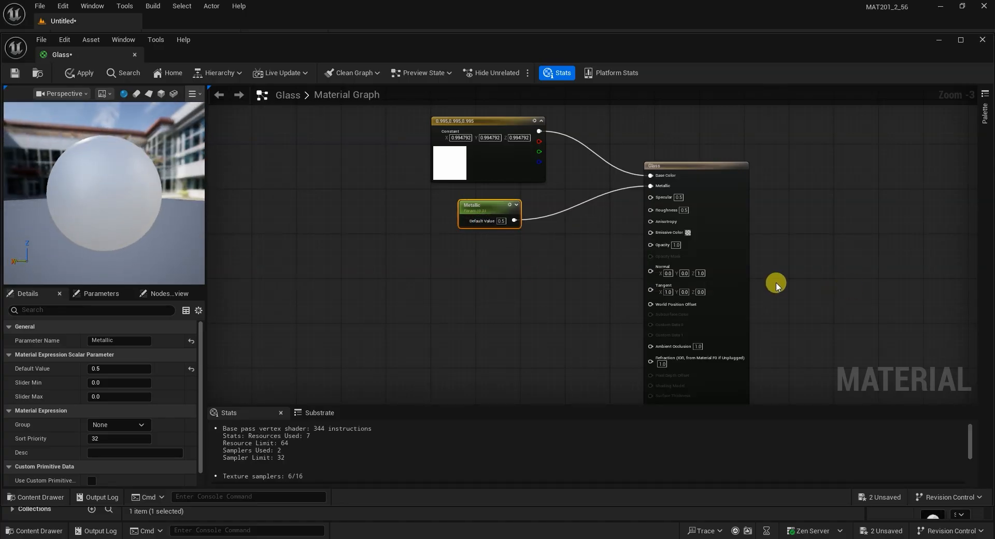
Step: Promote the Specular input to a parameter and place its node below the Metallic parameter
drag(682, 170, 688, 175)
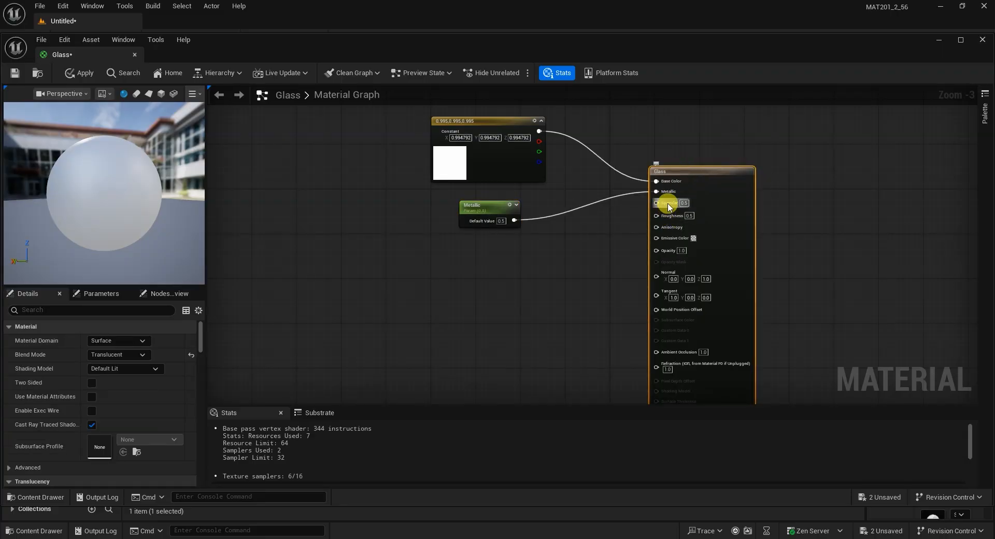
right_click(668, 205)
click(704, 236)
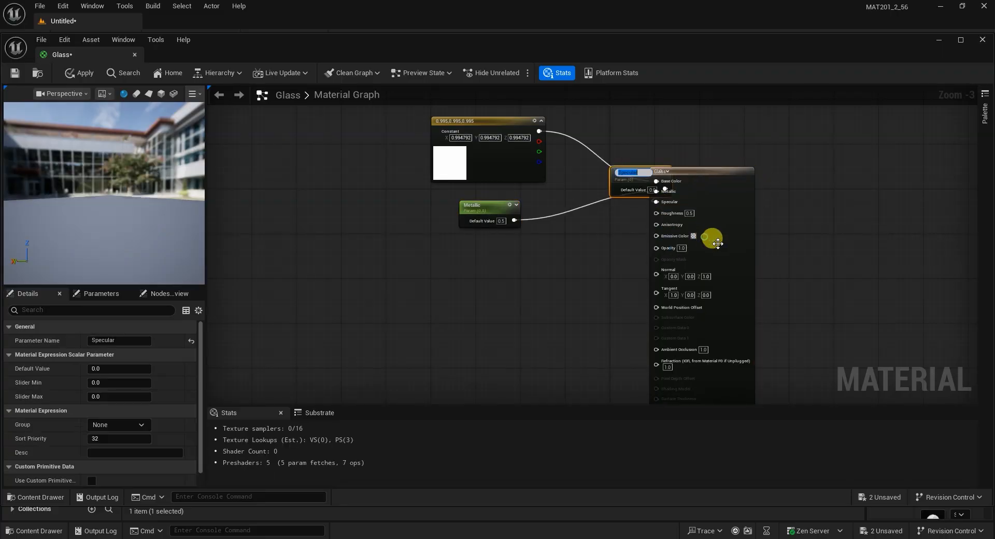
drag(612, 179, 488, 257)
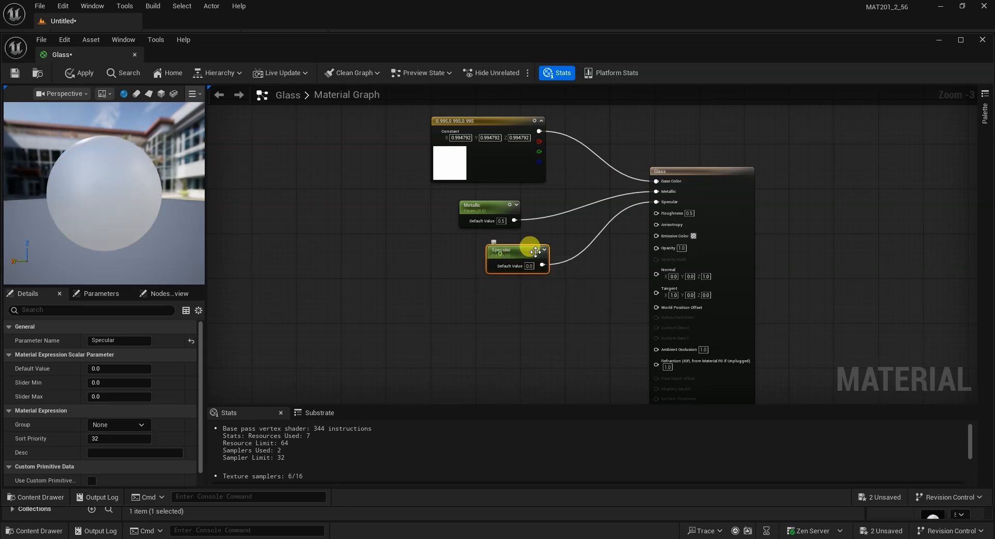
drag(126, 340, 64, 360)
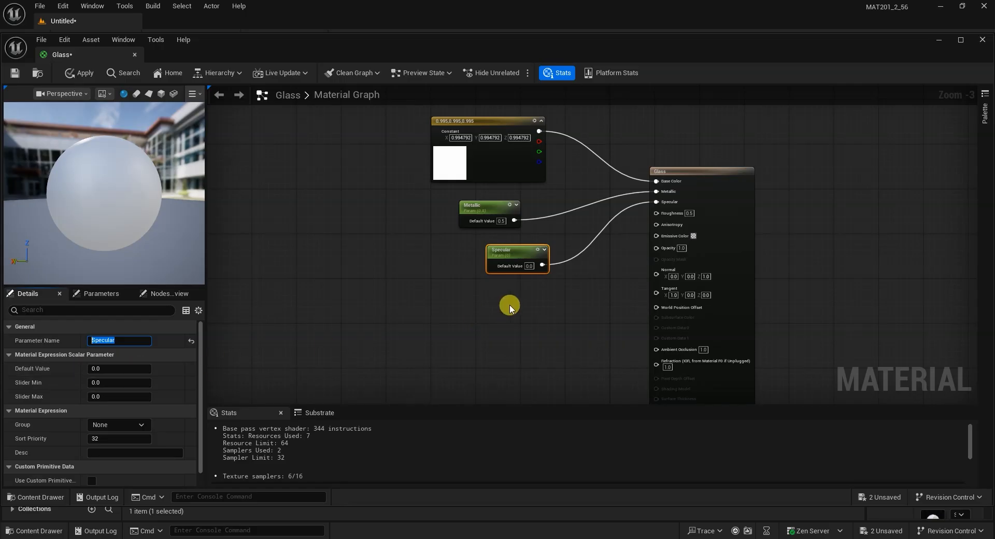
Step: Set the Specular parameter's default value to 1 and align its node under the Metallic parameter
click(529, 266)
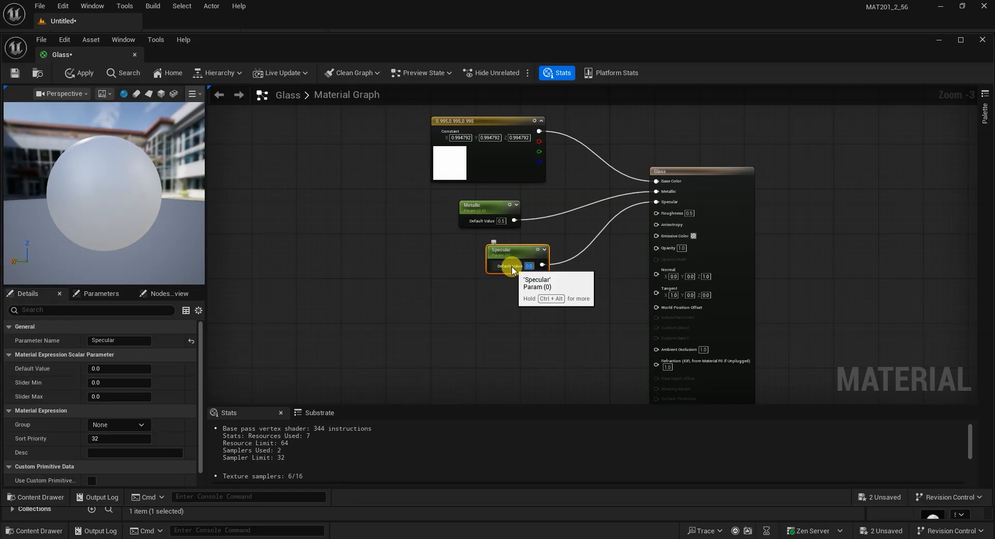
text(1)
key(Return)
drag(81, 199, 172, 216)
drag(501, 250, 473, 239)
drag(486, 206, 486, 201)
drag(483, 238, 483, 233)
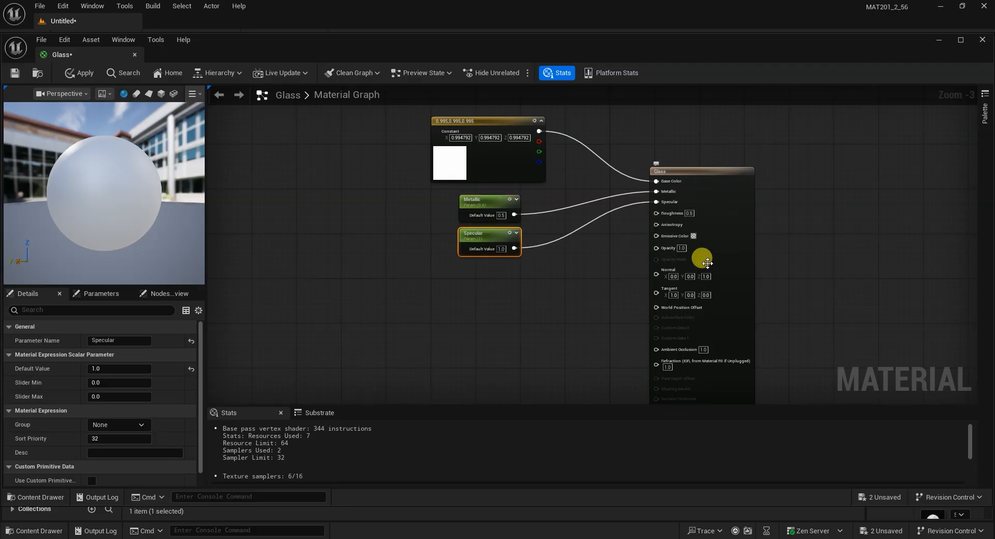
Step: Promote the Roughness input to a parameter, place its node below Specular, and check the reflections on the preview sphere
right_click(666, 213)
click(710, 247)
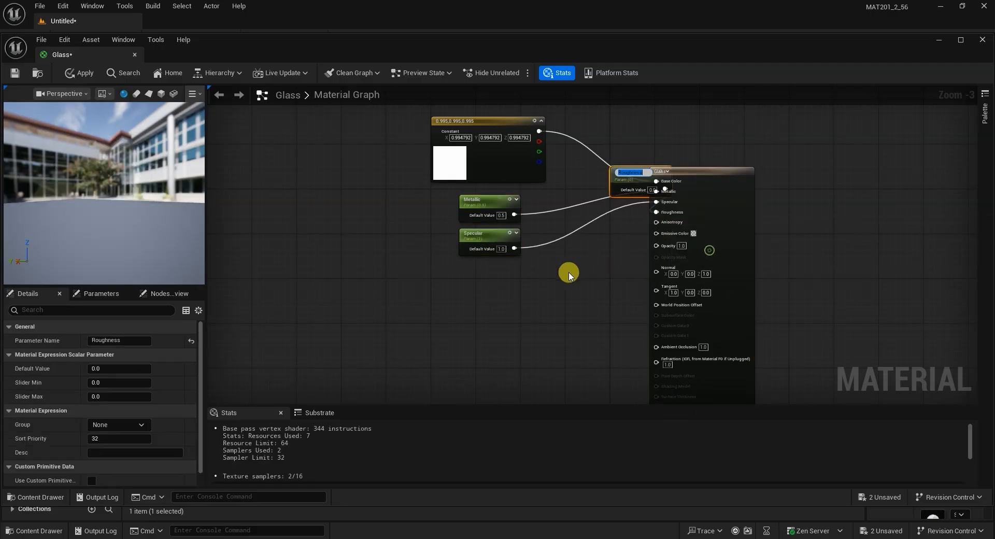
drag(617, 177, 479, 282)
drag(120, 221, 273, 248)
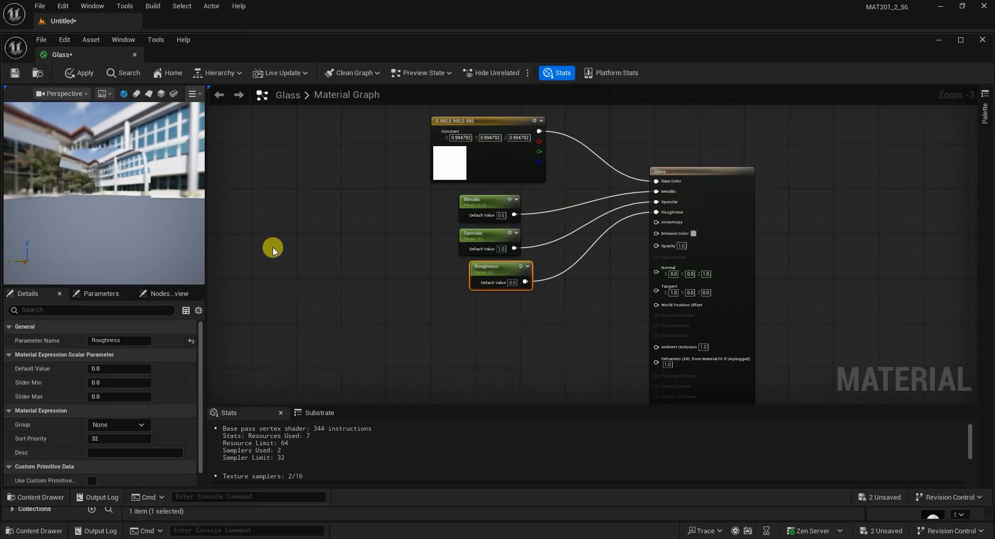
drag(89, 196, 126, 209)
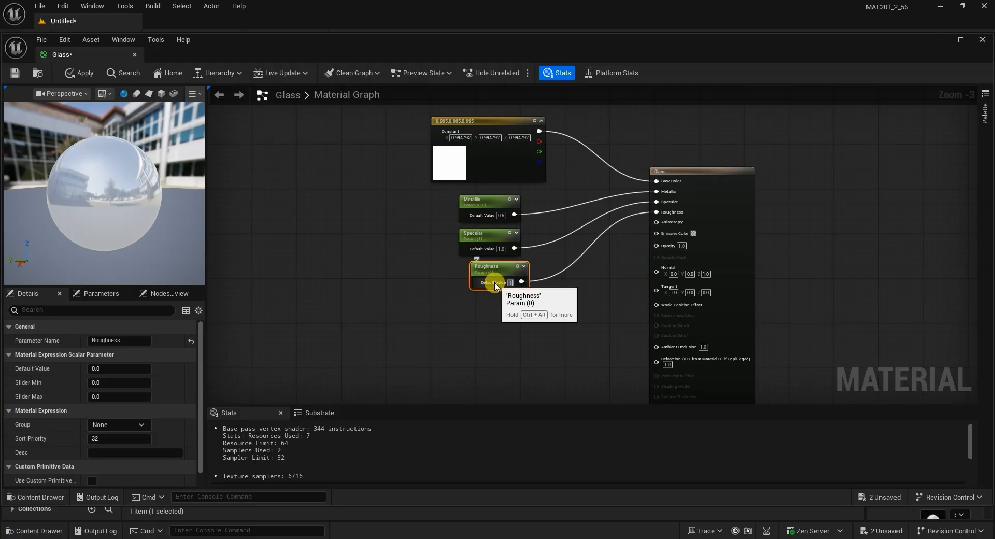
Step: Try a Roughness default value of 1.0 on the preview sphere and restore it to 0
key(Return)
drag(94, 197, 101, 178)
drag(493, 270, 487, 271)
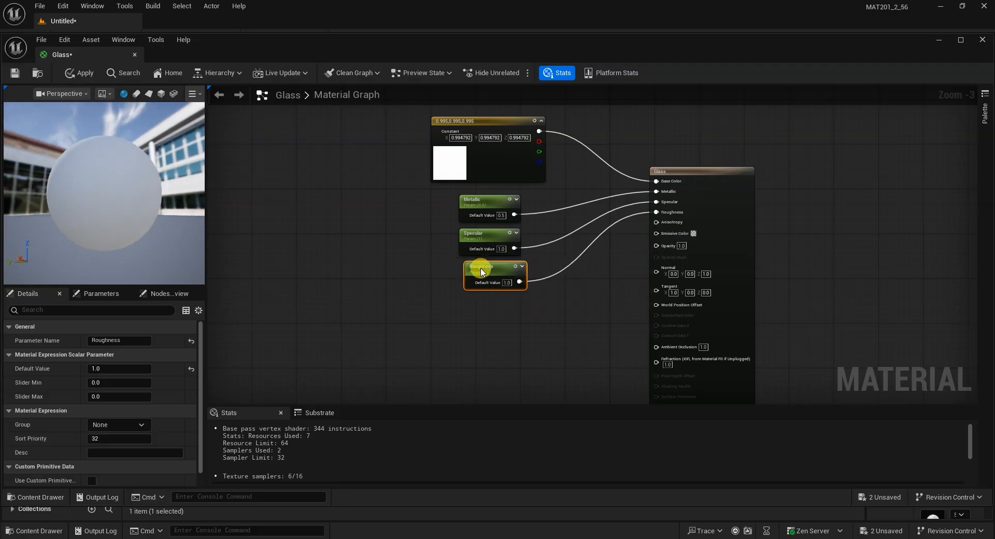
click(505, 282)
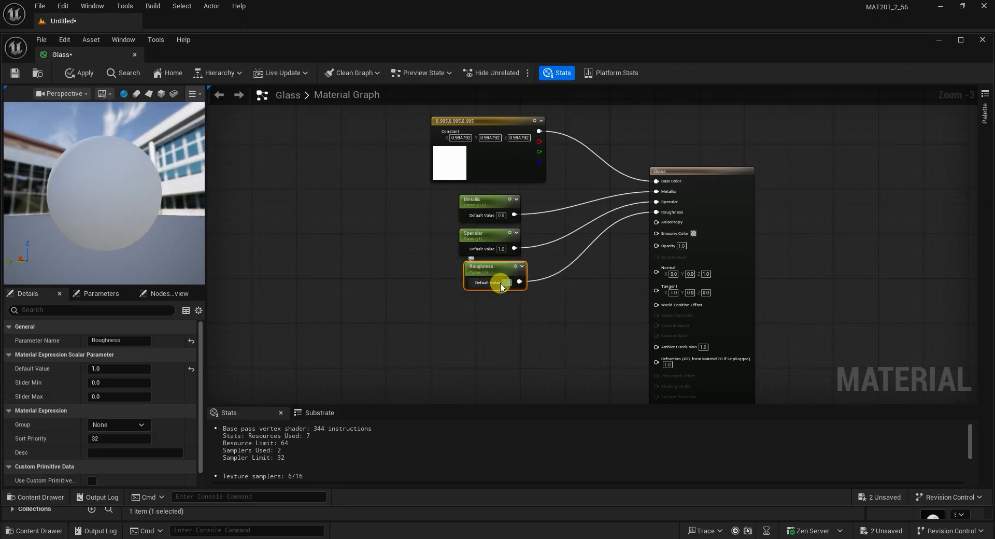
text(0)
key(Return)
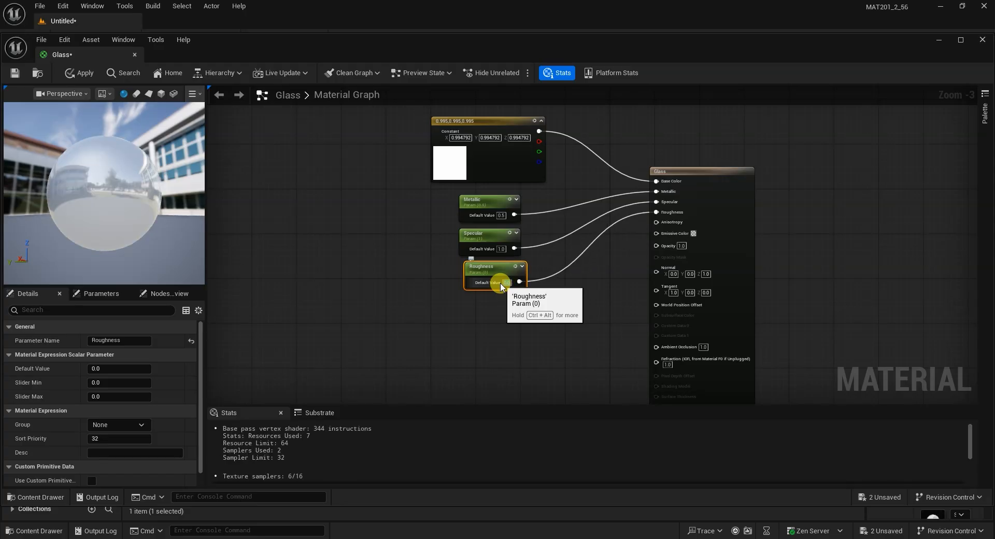
Step: Move the Metallic parameter node slightly closer to the colour constant and inspect the preview sphere from another angle
drag(494, 208, 494, 202)
drag(76, 230, 93, 220)
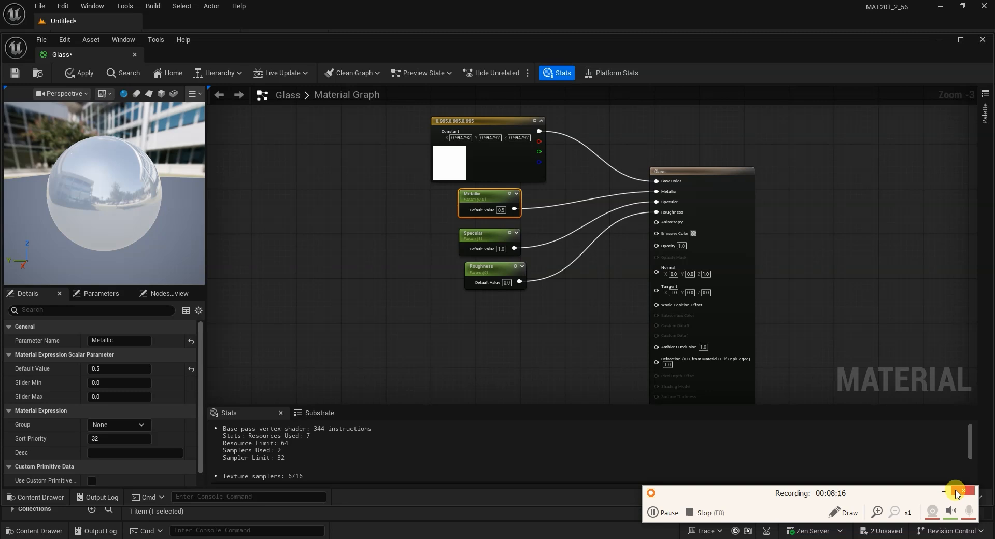
click(941, 493)
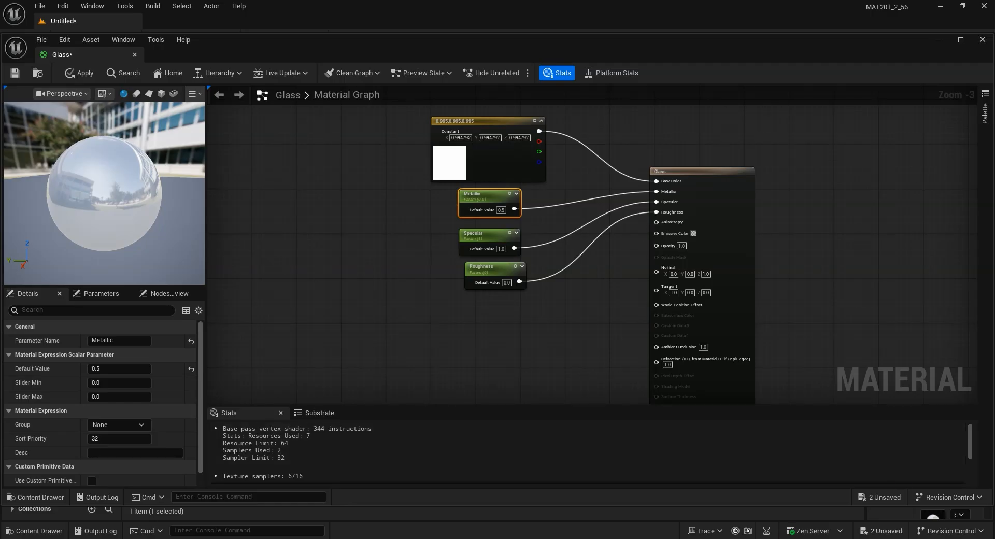
Step: Promote the Opacity input to a parameter and place its node below the Roughness parameter
right_click(666, 245)
click(715, 278)
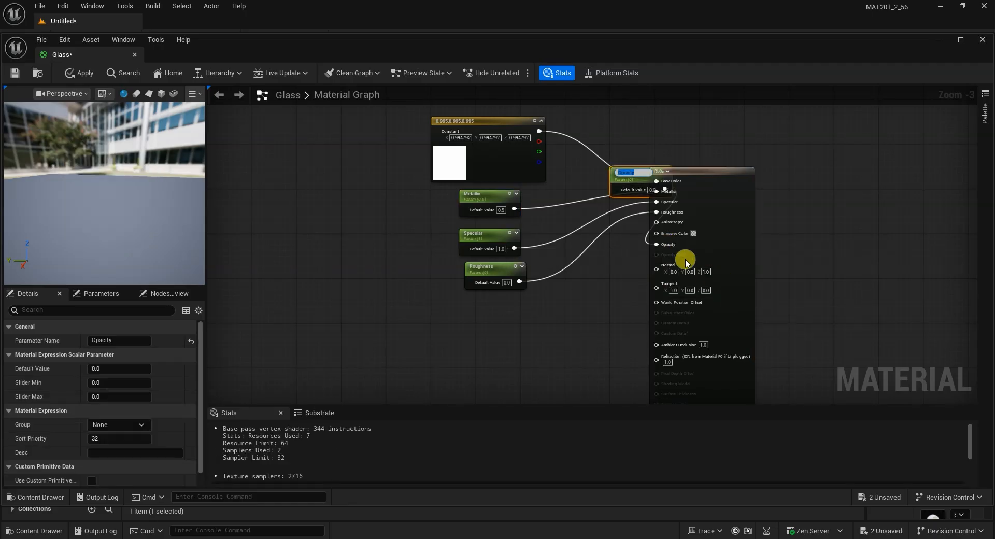
drag(614, 180, 476, 313)
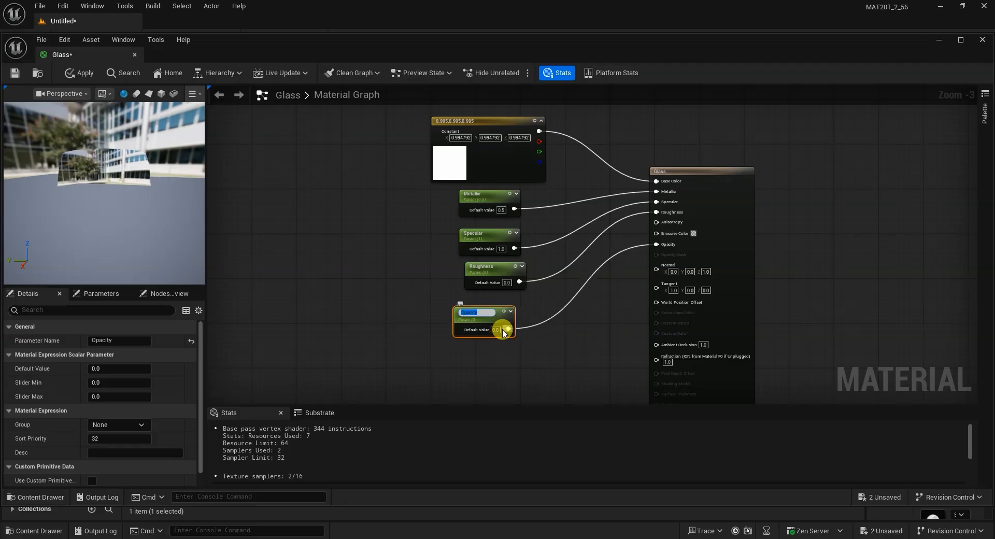
Step: Set the Opacity parameter's default value to 0.5 and inspect the preview sphere from different angles
click(495, 329)
click(130, 204)
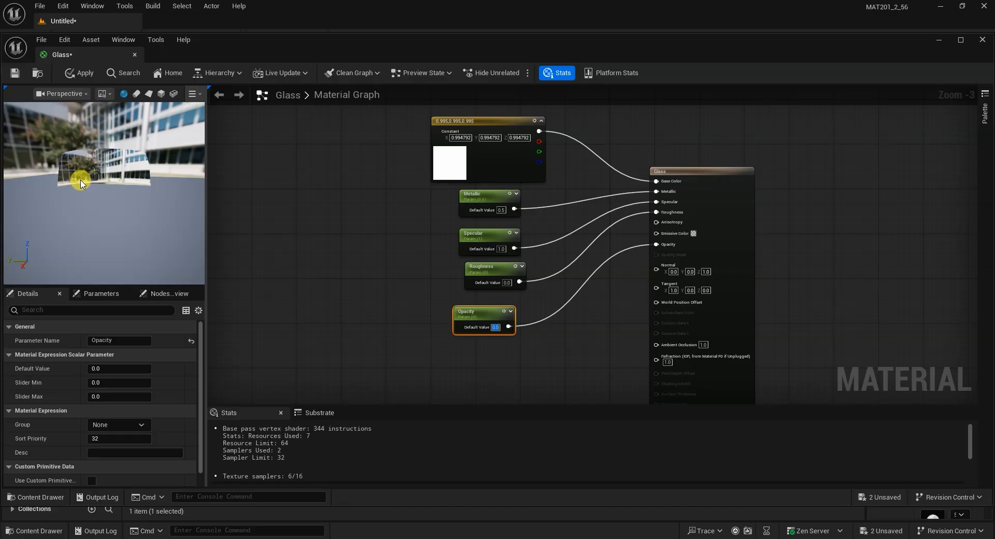
click(495, 327)
mouse_move(124, 203)
mouse_down()
mouse_move(151, 205)
mouse_move(160, 194)
mouse_move(111, 190)
mouse_up()
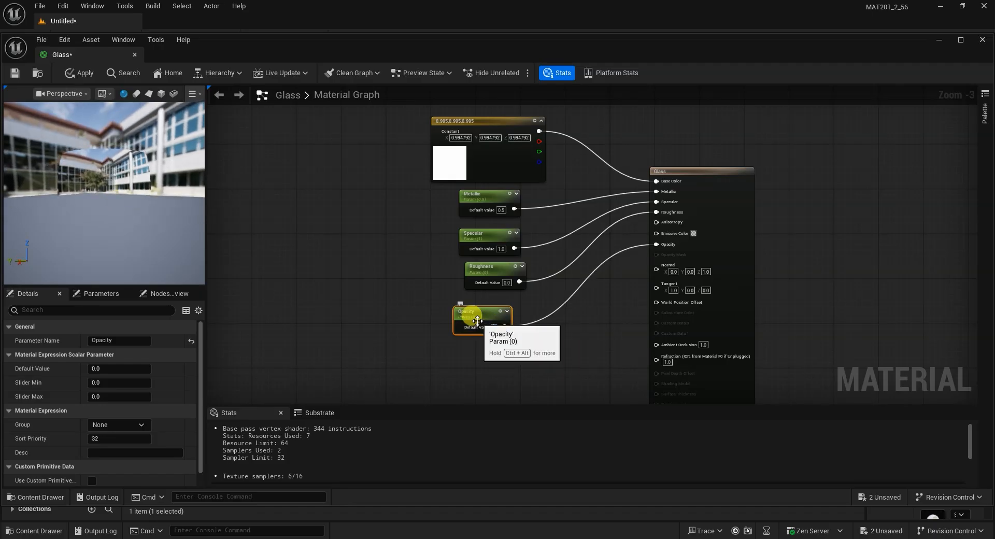
key(Return)
drag(120, 211, 201, 263)
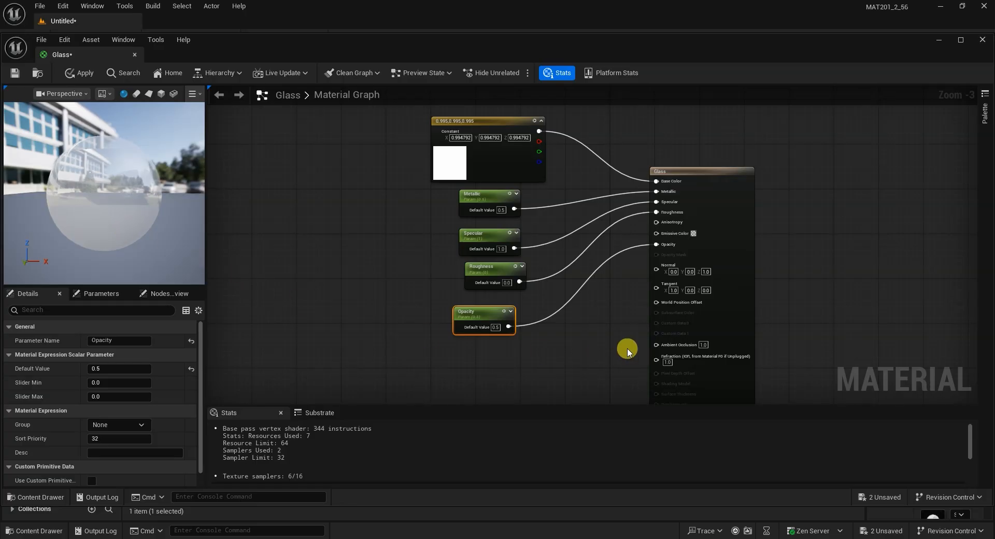
Step: Space the colour constant and the four parameter nodes evenly in one column and move the Glass output node farther from them
drag(475, 311, 481, 306)
drag(720, 168, 750, 195)
right_drag(637, 136, 688, 163)
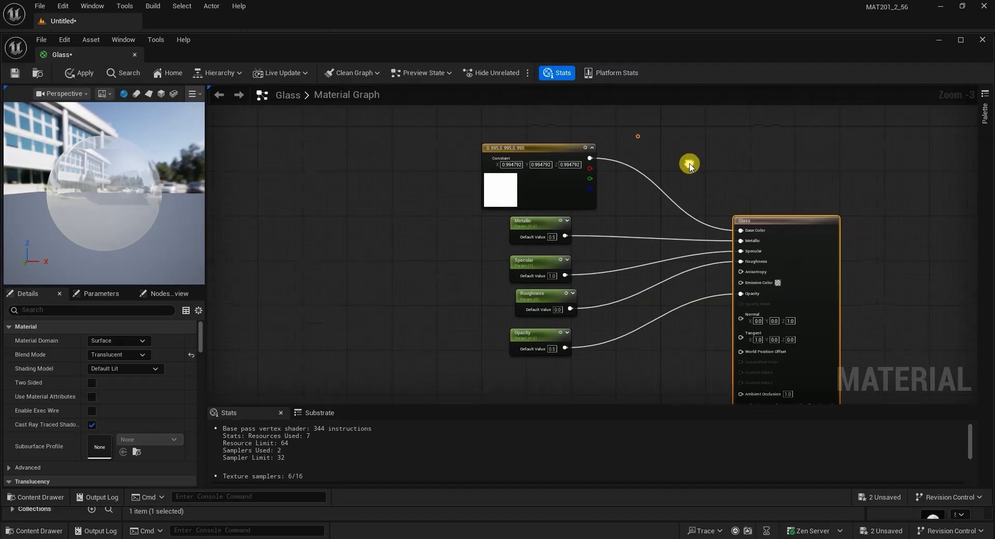
drag(535, 152, 556, 143)
right_drag(622, 218, 606, 189)
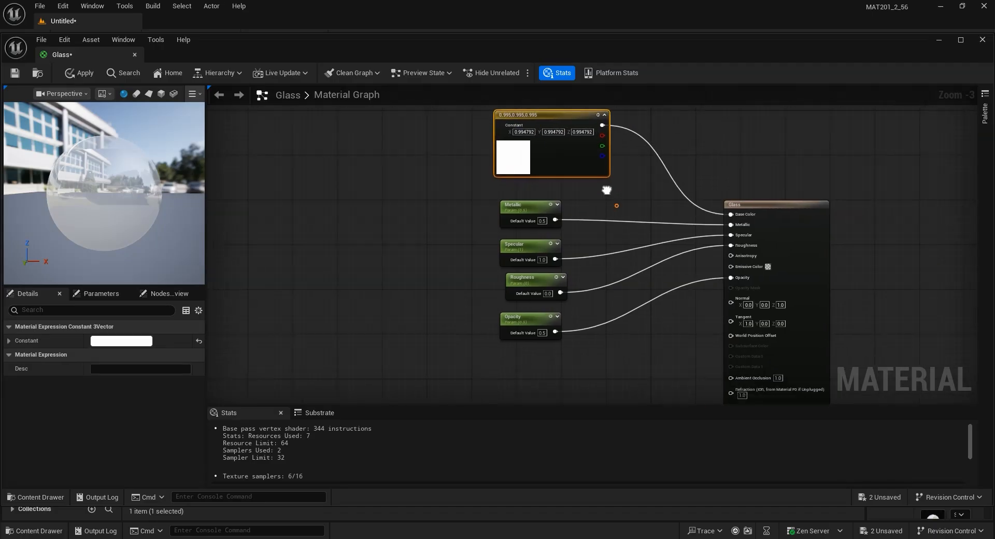
drag(518, 190, 530, 181)
drag(532, 237, 537, 227)
right_drag(609, 216, 595, 183)
drag(522, 229, 517, 226)
drag(517, 273, 519, 276)
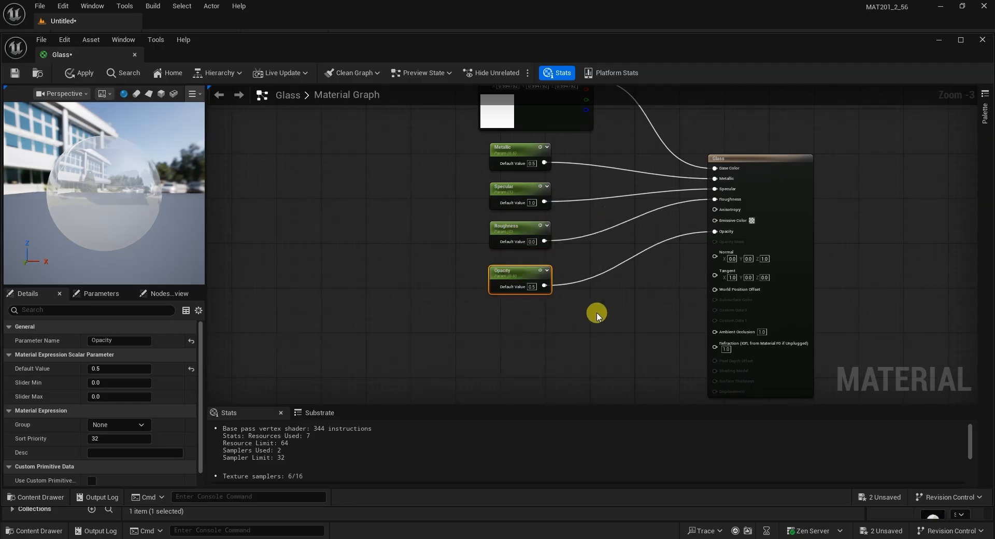
Step: Add a Fresnel utility node in the empty graph area below the Opacity parameter
right_drag(618, 289, 544, 298)
right_drag(645, 243, 471, 292)
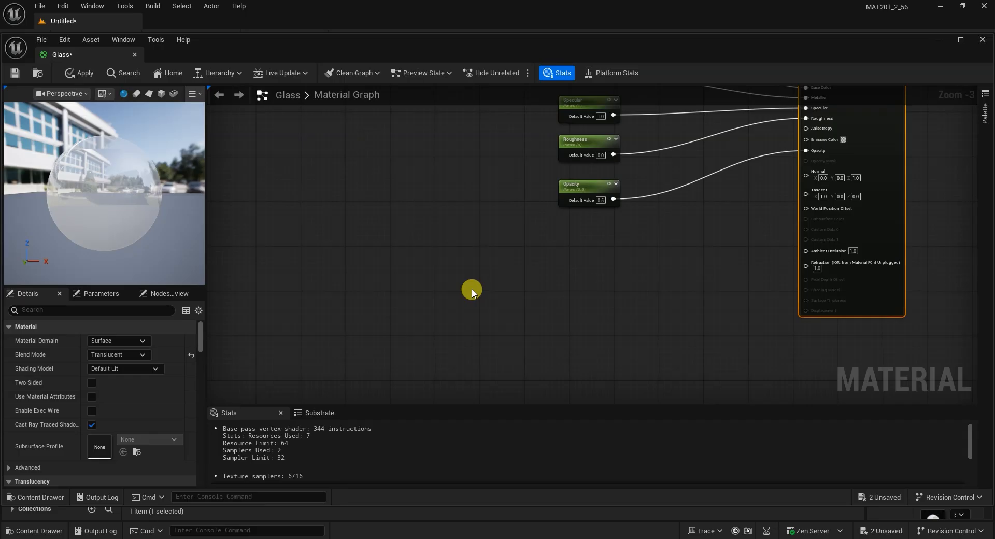
right_click(471, 292)
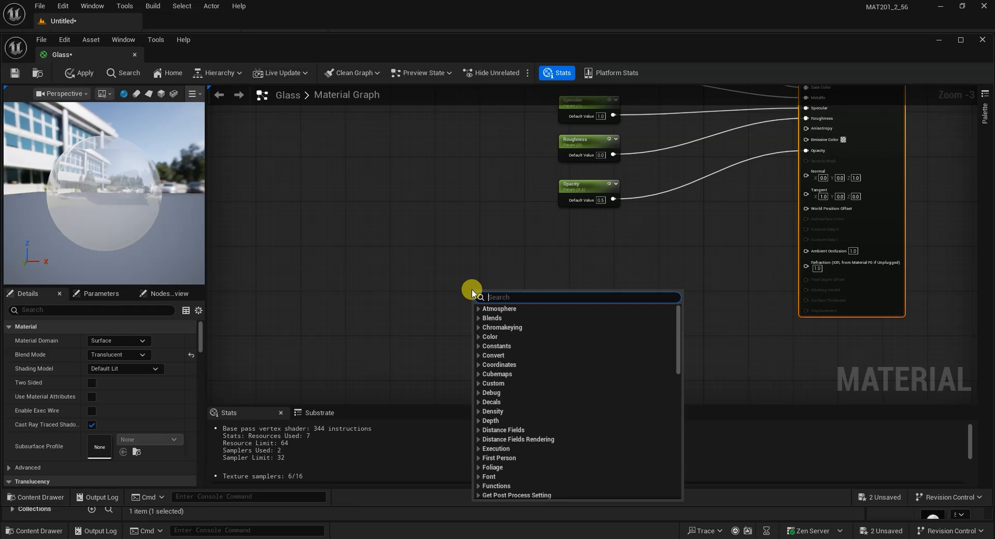
text(fres)
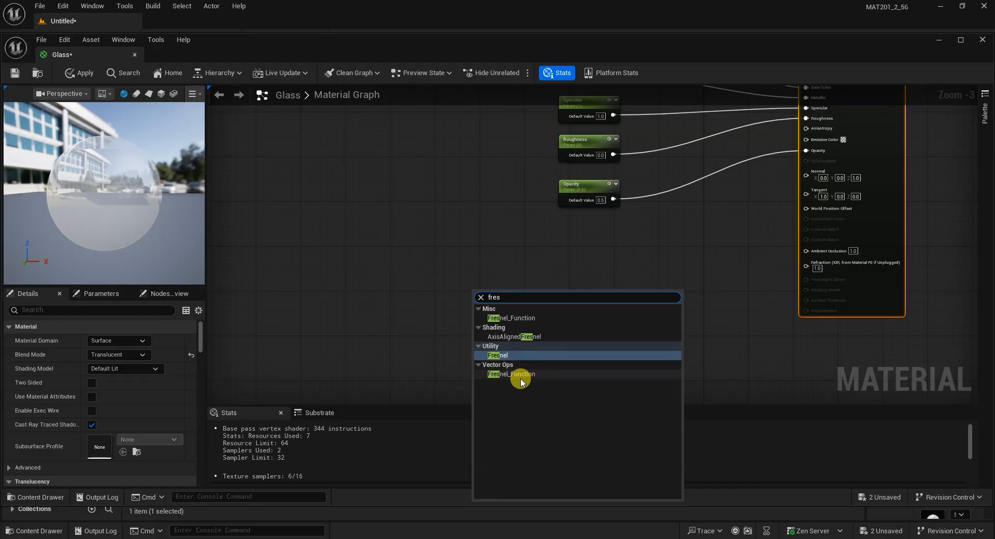
click(496, 356)
drag(501, 289, 575, 286)
right_drag(698, 300, 626, 312)
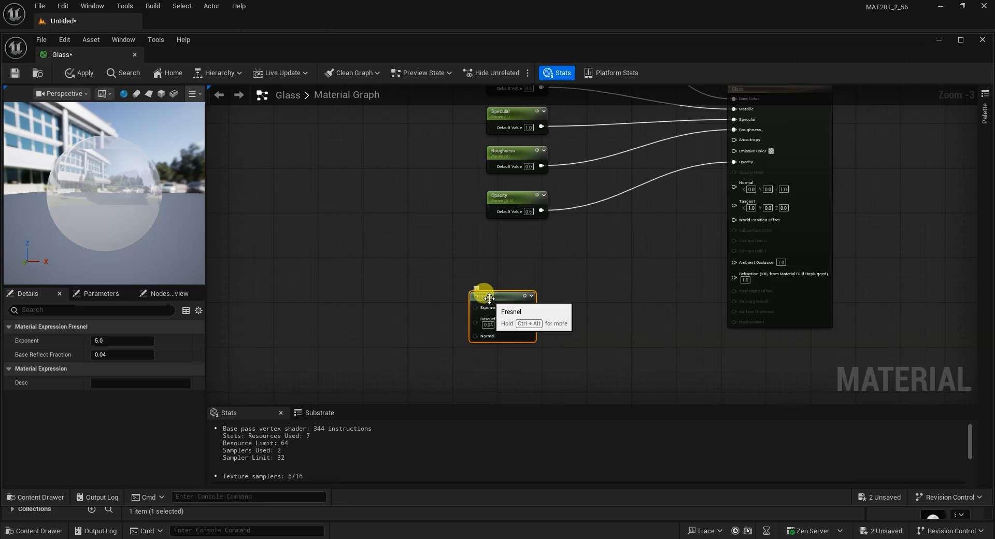
drag(489, 298, 483, 286)
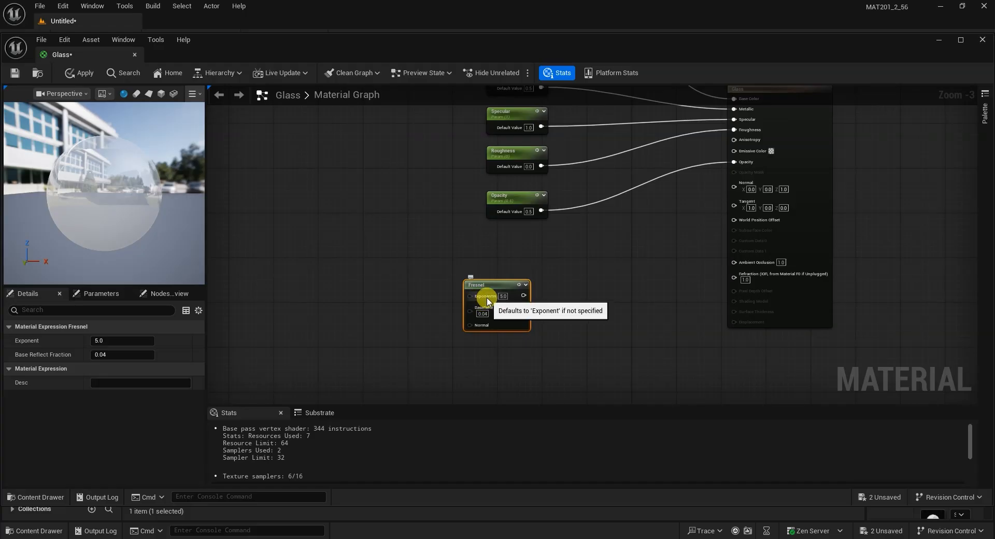
Step: Promote the Fresnel node's ExponentIn input to a parameter and place the parameter node beside it on its input side
right_click(487, 301)
click(477, 352)
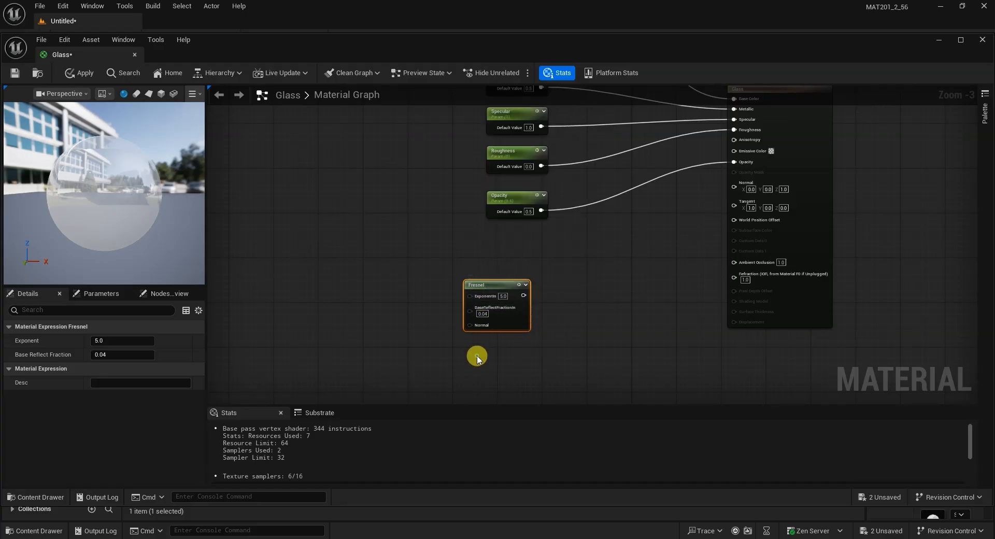
scroll(504, 339, up, 3)
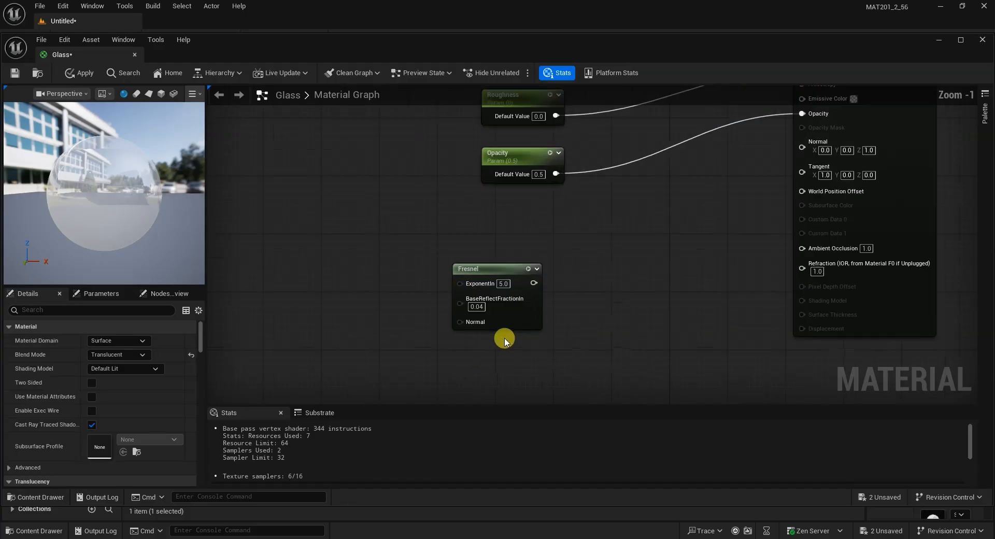
right_click(473, 279)
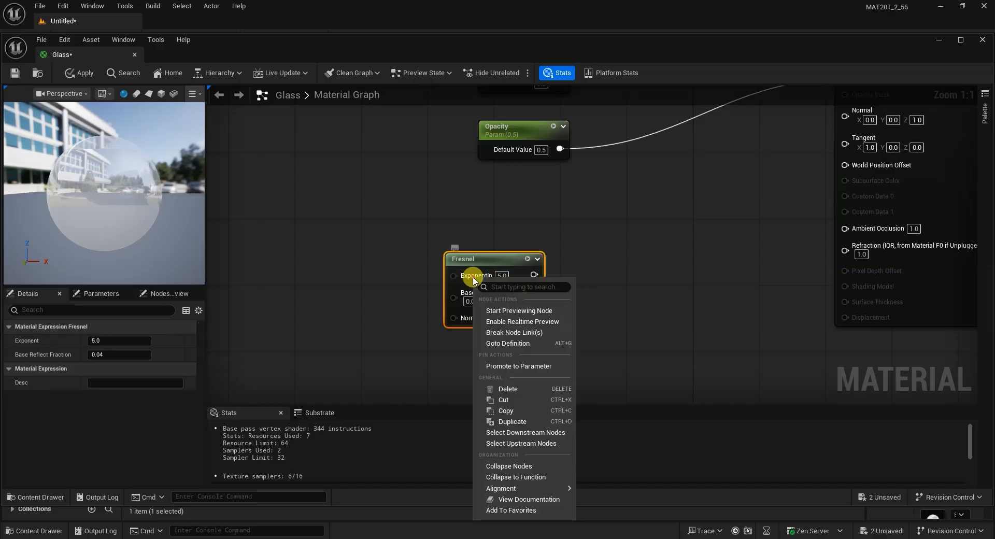
click(501, 367)
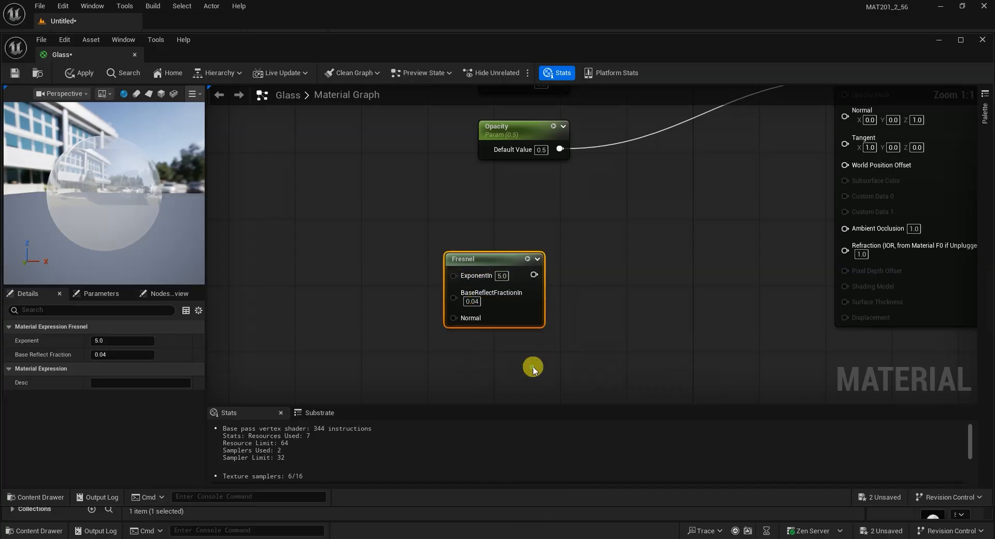
drag(389, 265, 257, 255)
drag(491, 258, 497, 258)
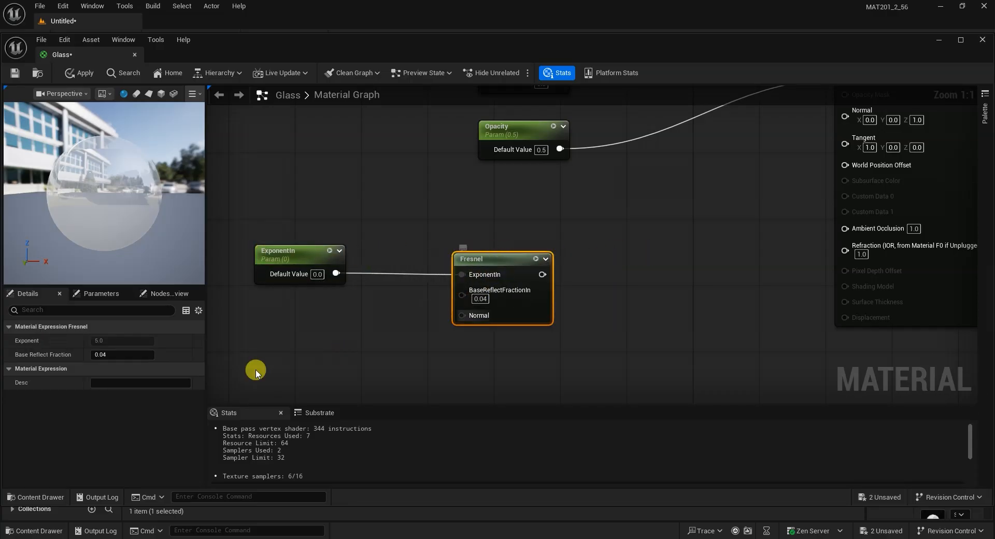
Step: Set the ExponentIn parameter's default value to 10 and move the Fresnel node closer to it
right_drag(279, 335, 359, 340)
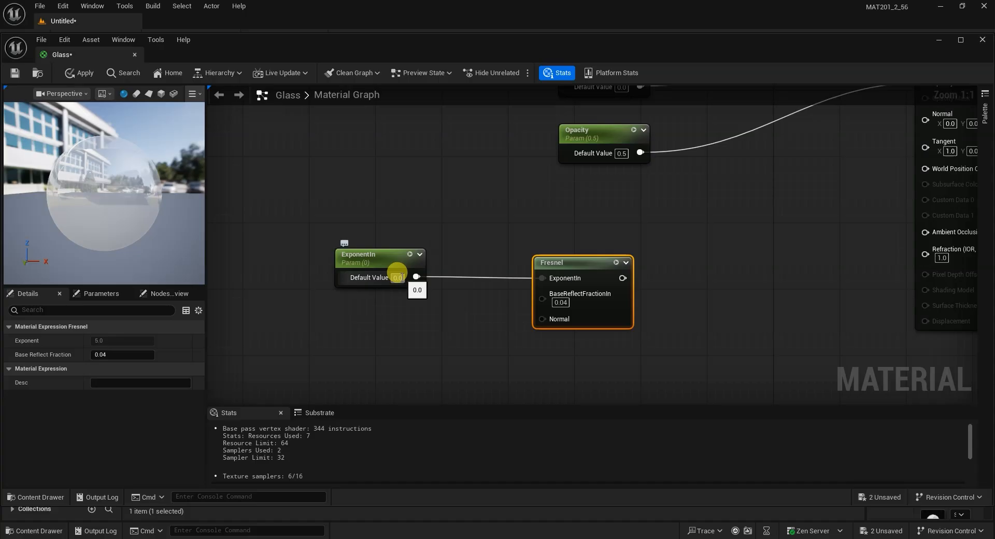
click(397, 276)
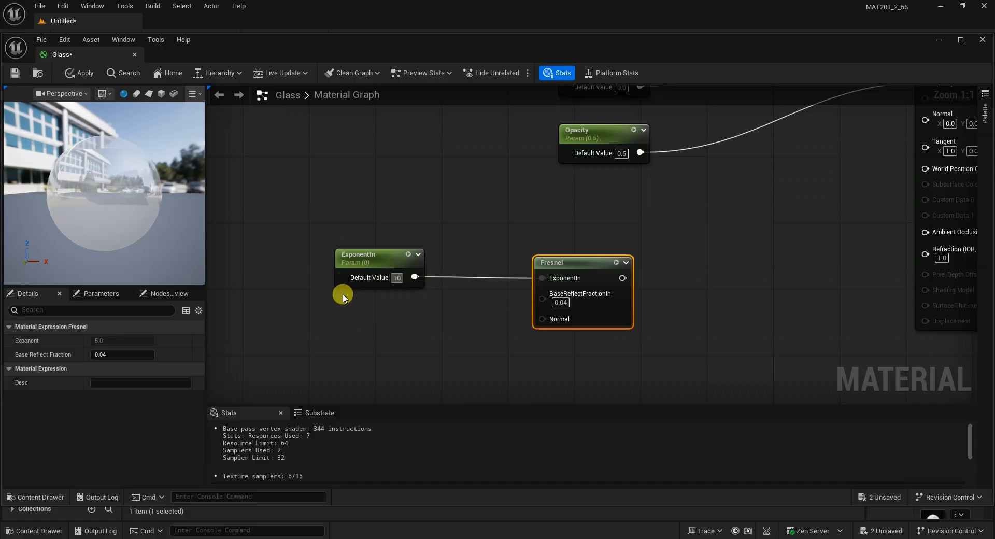
right_drag(506, 334, 407, 347)
drag(452, 273, 436, 278)
right_drag(620, 284, 486, 297)
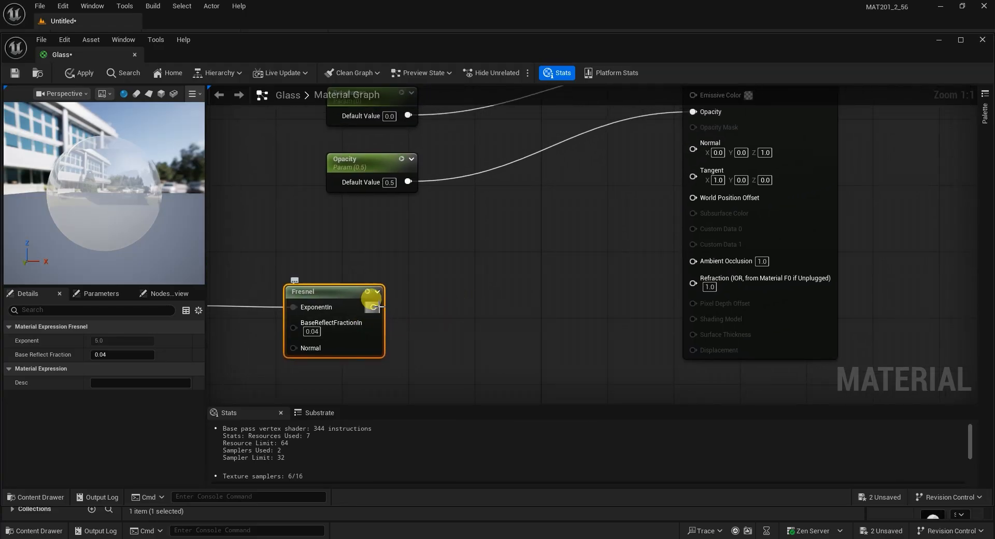
drag(315, 298, 298, 299)
Step: Add a LinearInterpolate node between Fresnel and the Glass node and connect the Fresnel output to its Alpha input
right_drag(494, 296, 590, 289)
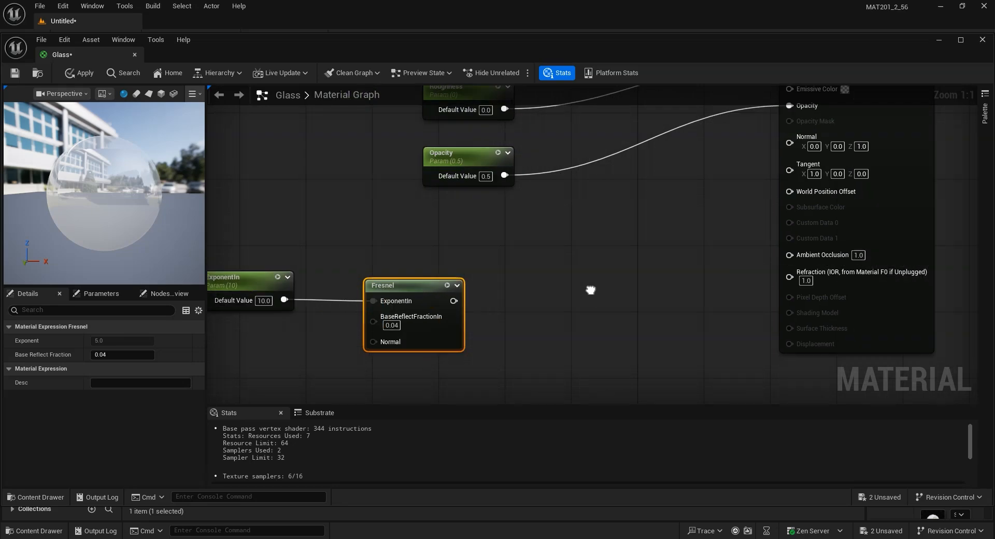
right_click(553, 296)
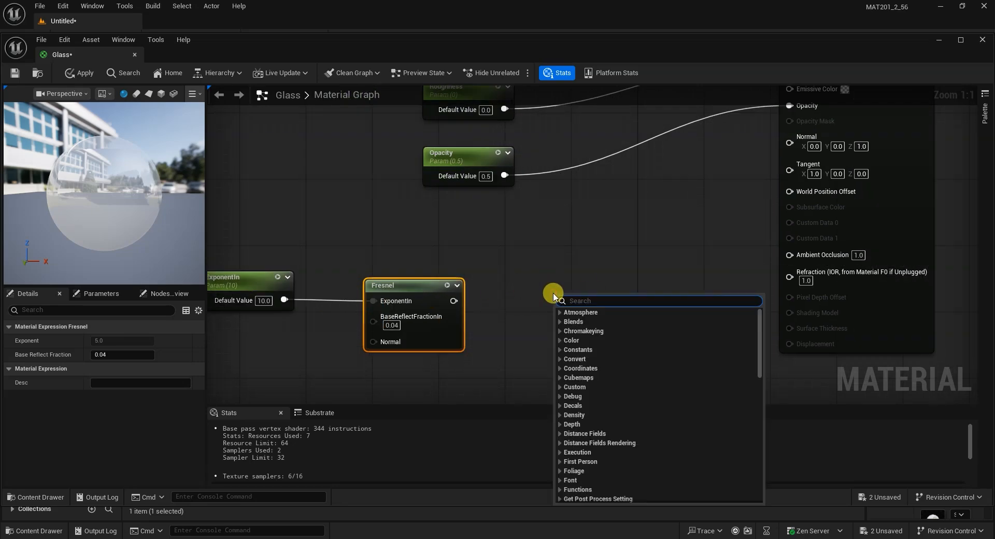
text(lerp)
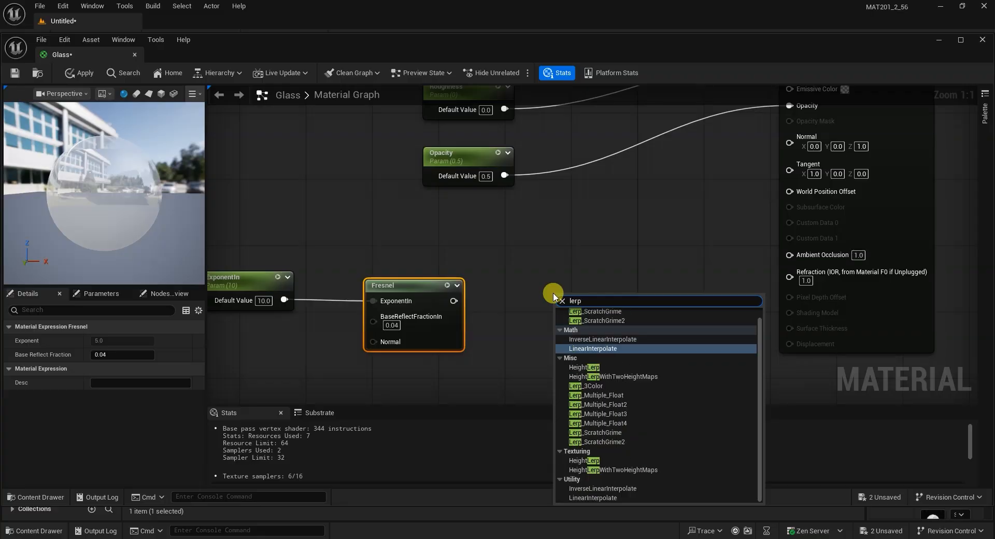
click(591, 348)
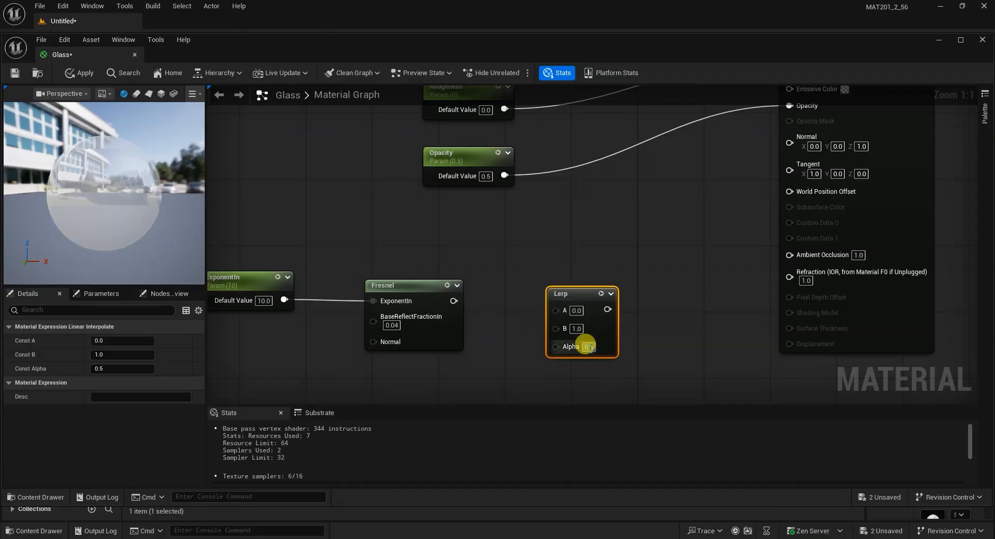
drag(574, 302, 599, 254)
right_drag(490, 337, 447, 378)
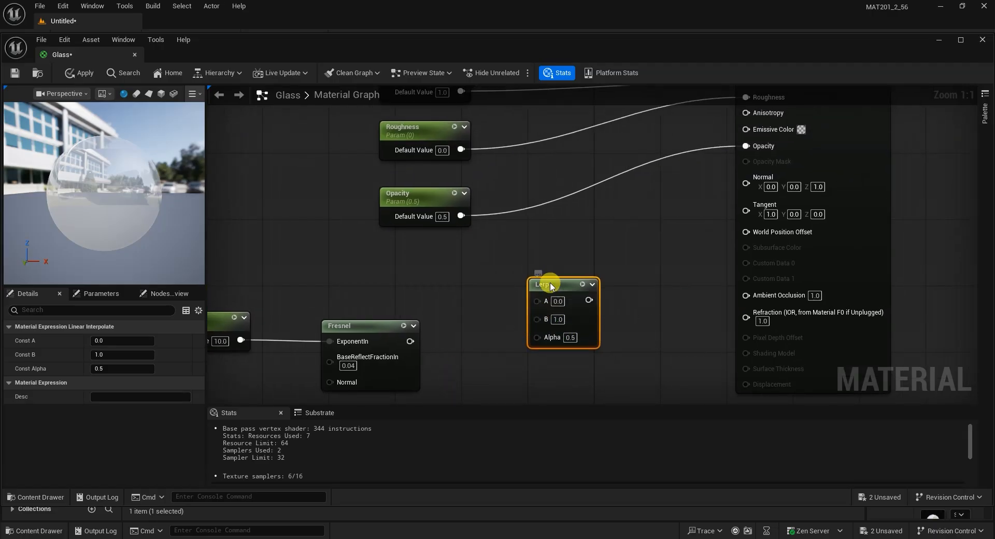
drag(546, 284, 537, 276)
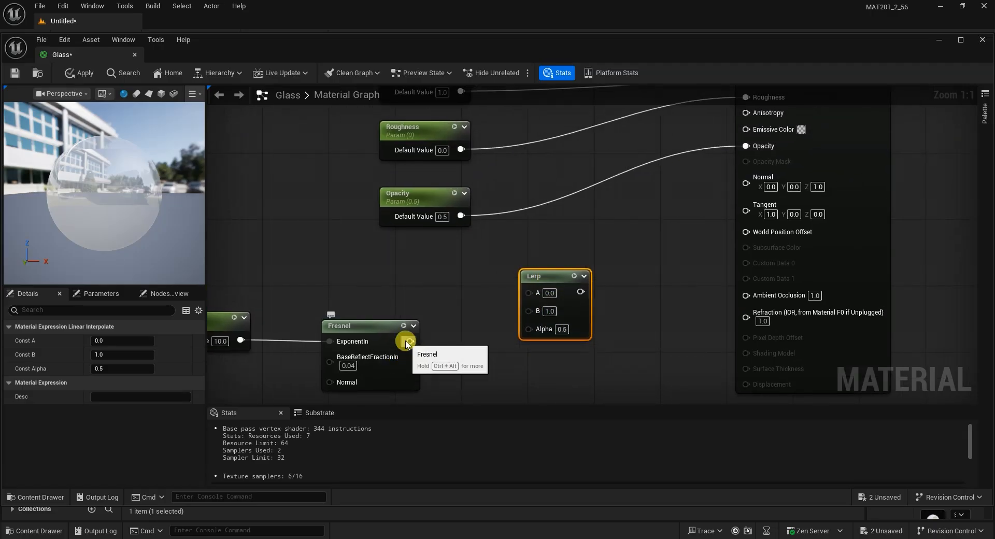
drag(410, 341, 528, 328)
Step: Add a Constant node with the value 1.5 and place it directly above the Fresnel node
right_drag(541, 278, 656, 290)
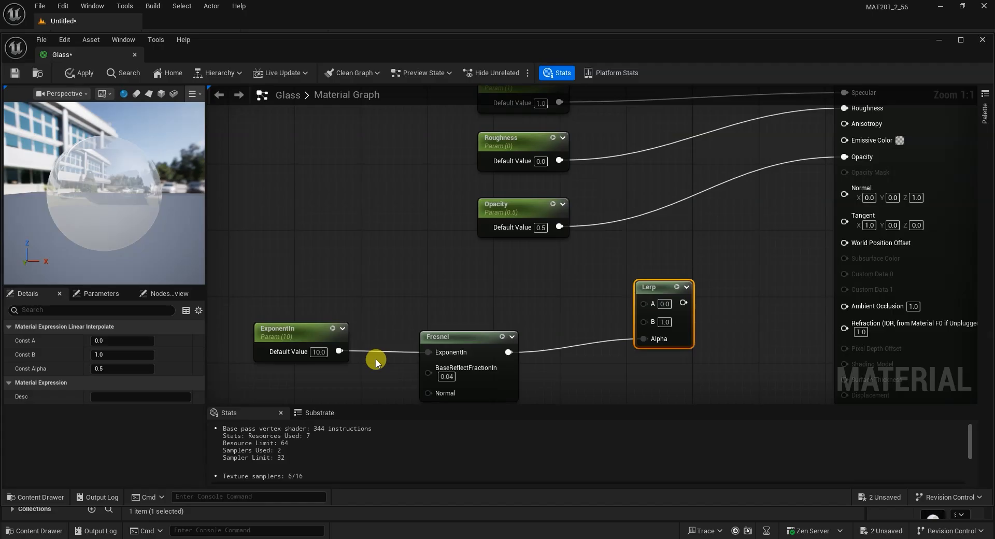
click(385, 273)
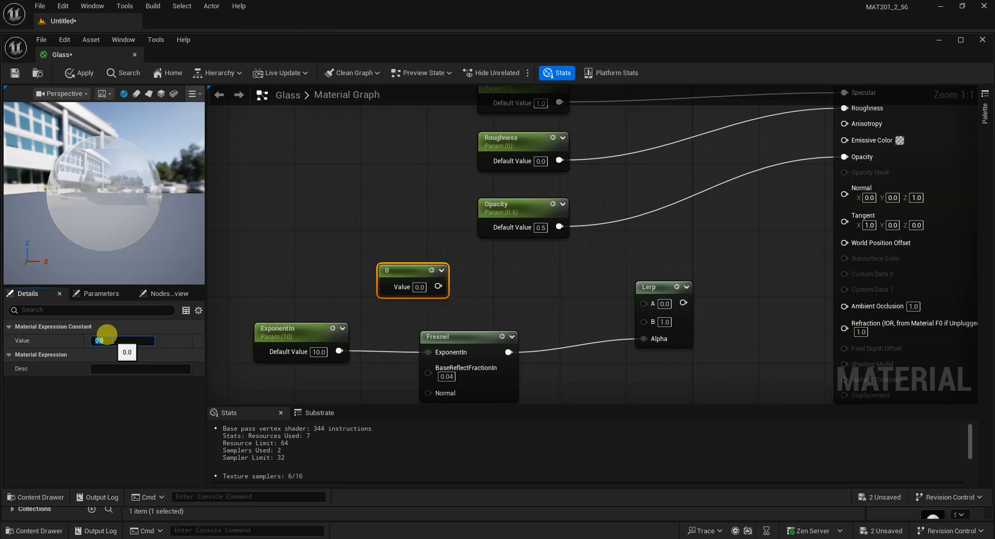
text(.5)
key(Return)
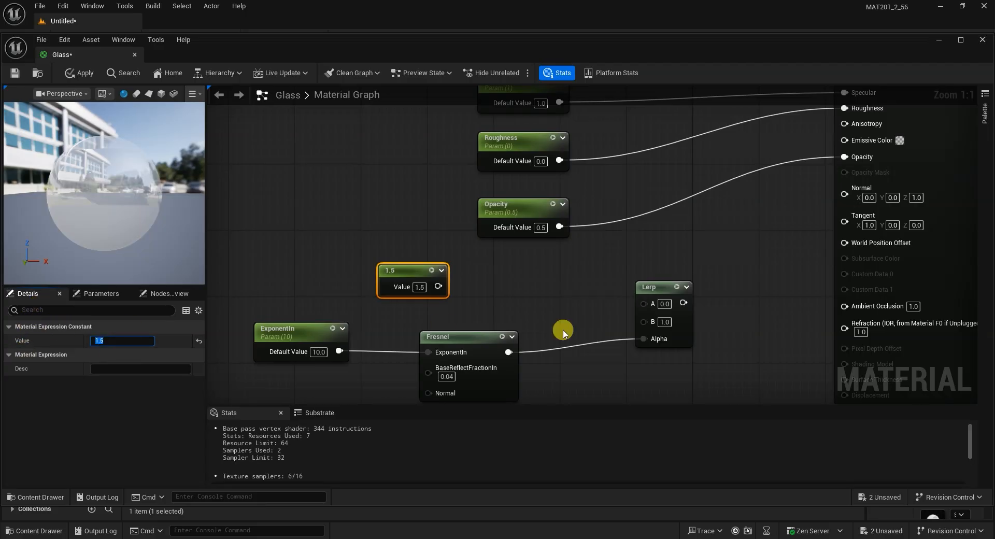
click(396, 279)
right_drag(515, 283, 470, 286)
drag(350, 277, 426, 305)
right_drag(568, 300, 493, 284)
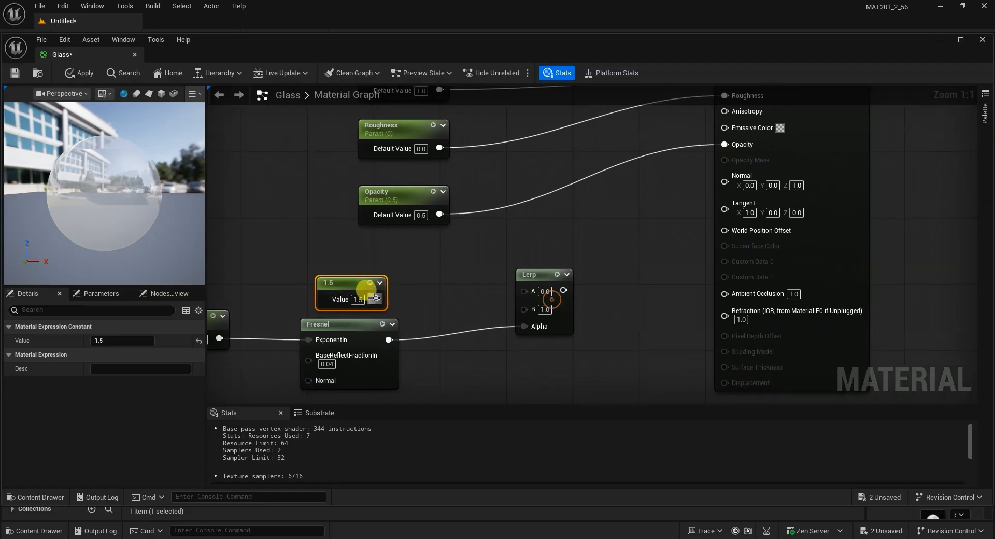
Step: Connect the 1.5 constant to the Lerp's B input and line up both nodes
drag(375, 299, 527, 312)
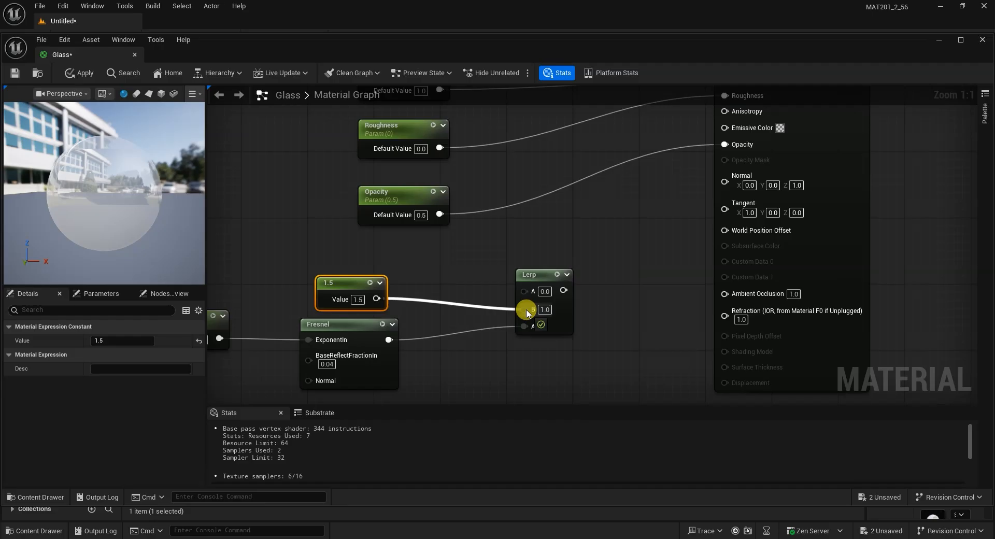
drag(529, 313, 538, 266)
drag(340, 280, 324, 282)
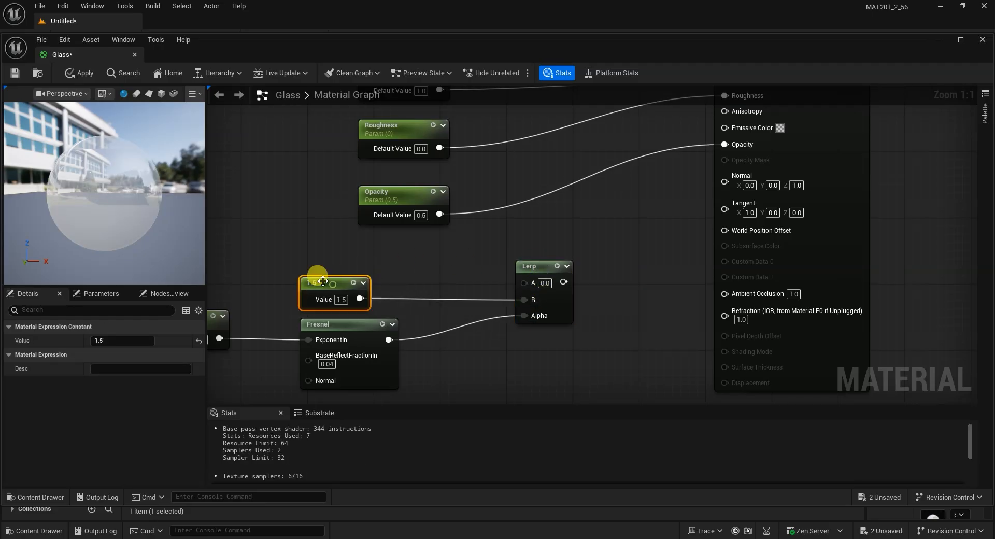
Step: Add a second Constant node above the 1.5 constant and connect it to the Lerp's A input
click(284, 228)
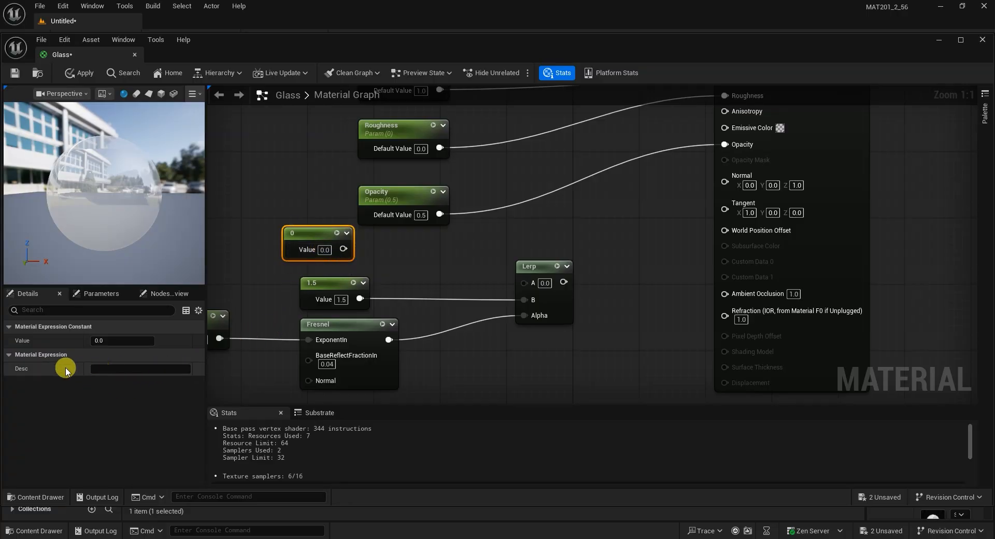
drag(343, 249, 522, 282)
drag(331, 258, 339, 259)
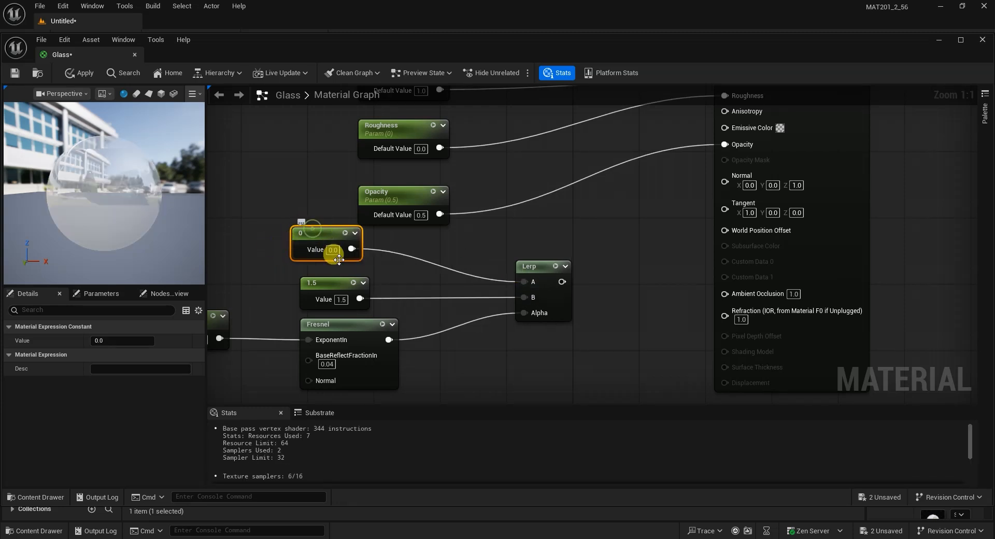
Step: Set the constant feeding the Lerp's A input to 1 and shift its node slightly toward the Lerp
click(332, 250)
text(1)
key(Return)
right_drag(598, 346, 562, 359)
drag(282, 250, 295, 257)
Step: Tidy the layout of the Fresnel, ExponentIn, Lerp and 1.5 constant nodes
right_drag(458, 268, 620, 166)
drag(469, 251, 469, 259)
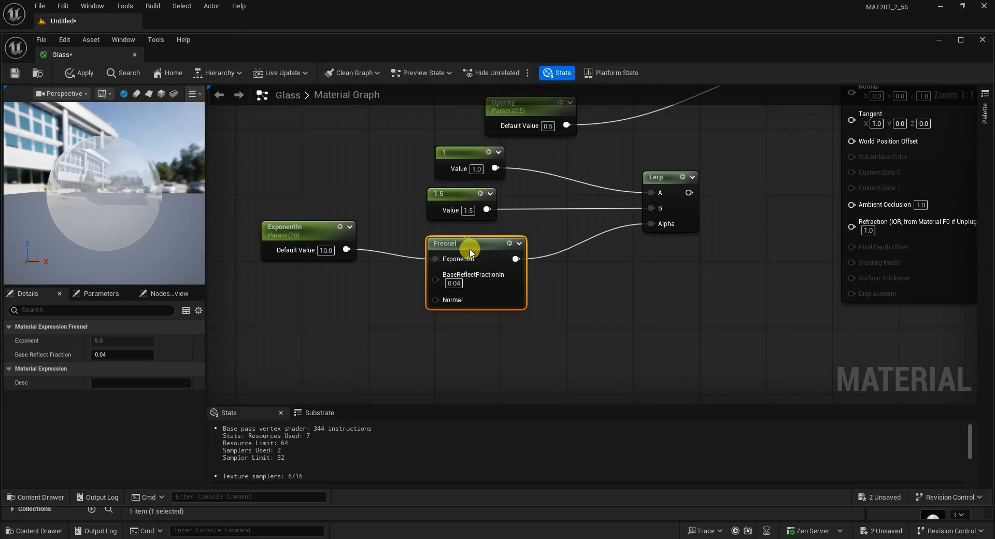
drag(295, 234, 320, 242)
right_drag(700, 273, 593, 324)
drag(555, 234, 556, 240)
drag(364, 249, 383, 251)
Step: Connect the Lerp output to the Refraction input of the Glass node
right_drag(689, 342, 468, 343)
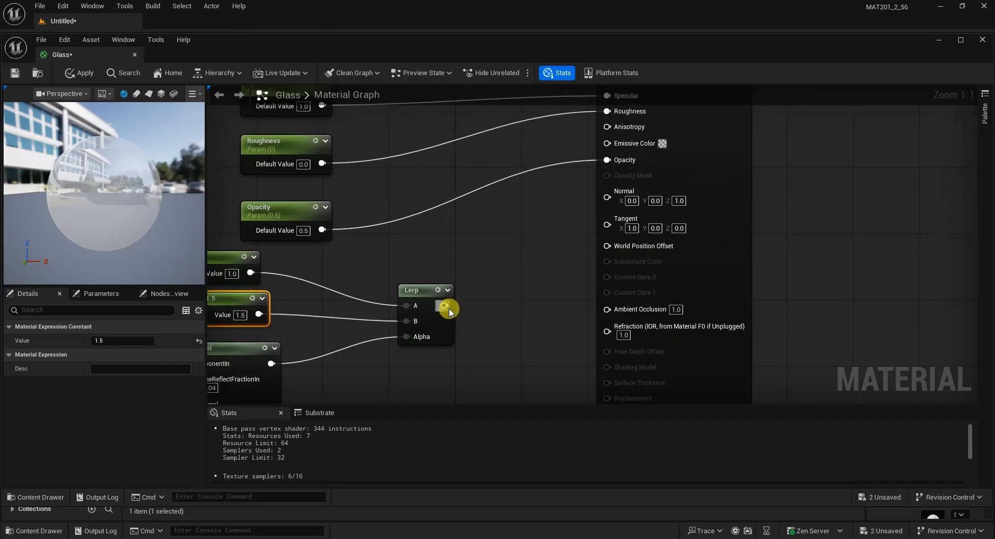
drag(444, 305, 608, 333)
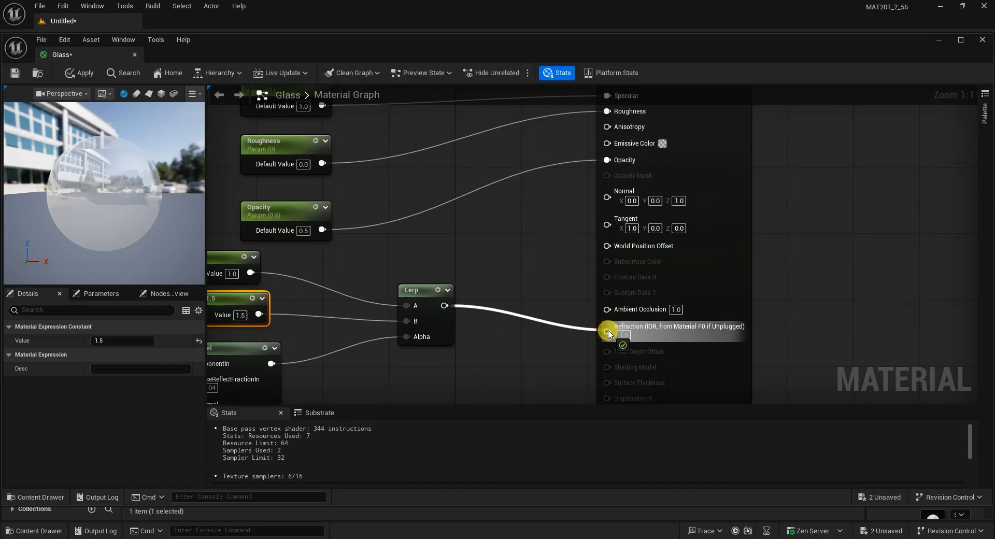
drag(609, 333, 609, 334)
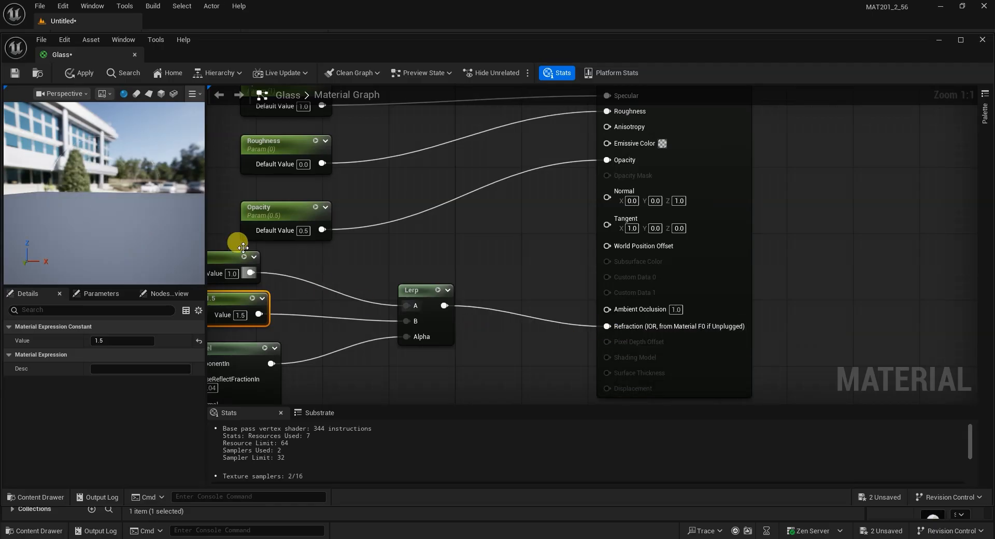
Step: Examine the refraction on the preview sphere and review the node connections into the Glass node
mouse_move(84, 195)
mouse_down()
mouse_move(76, 209)
mouse_move(88, 201)
mouse_up()
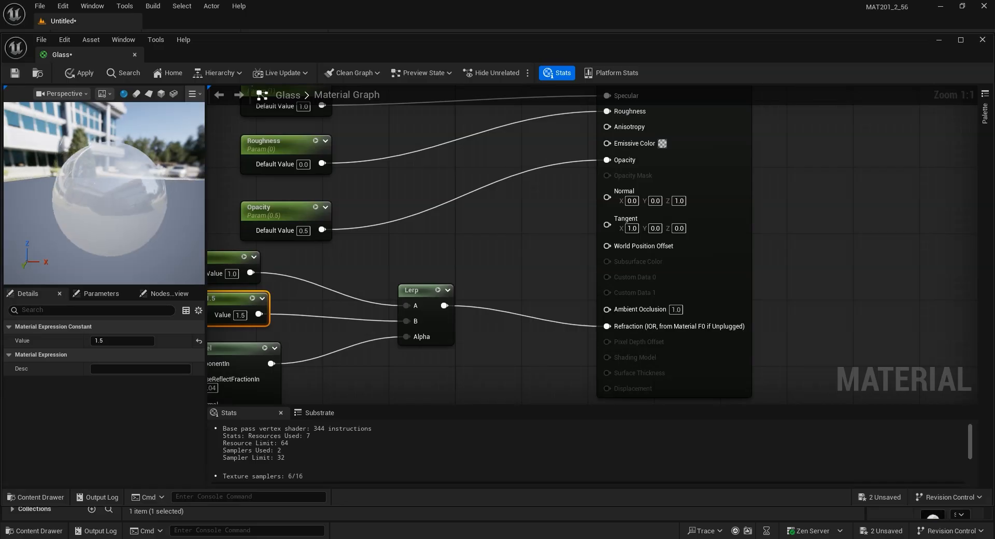
drag(105, 224, 163, 224)
scroll(483, 260, down, 2)
scroll(459, 273, down, 1)
scroll(365, 253, up, 1)
right_drag(445, 250, 471, 305)
scroll(471, 305, up, 1)
scroll(562, 300, down, 1)
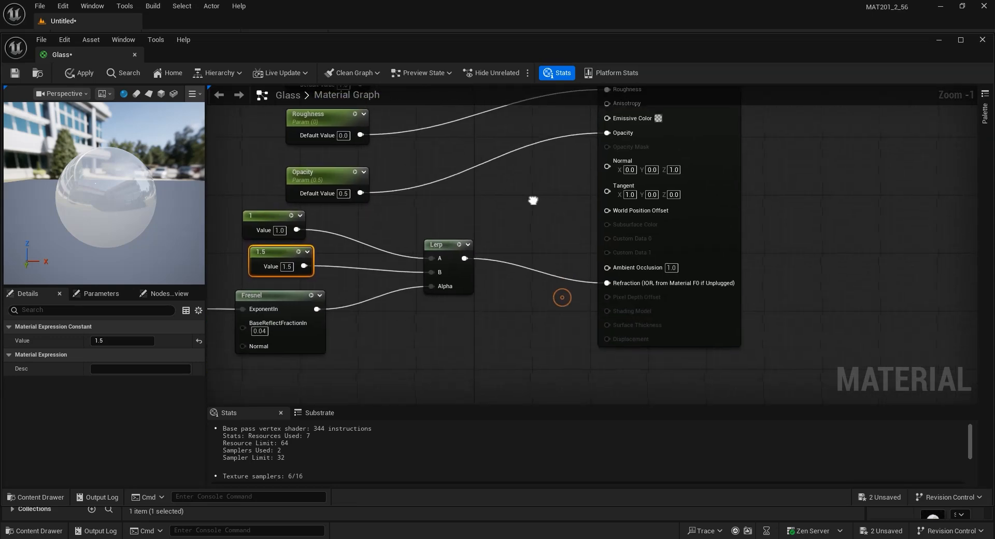
scroll(539, 311, up, 1)
right_drag(465, 254, 598, 241)
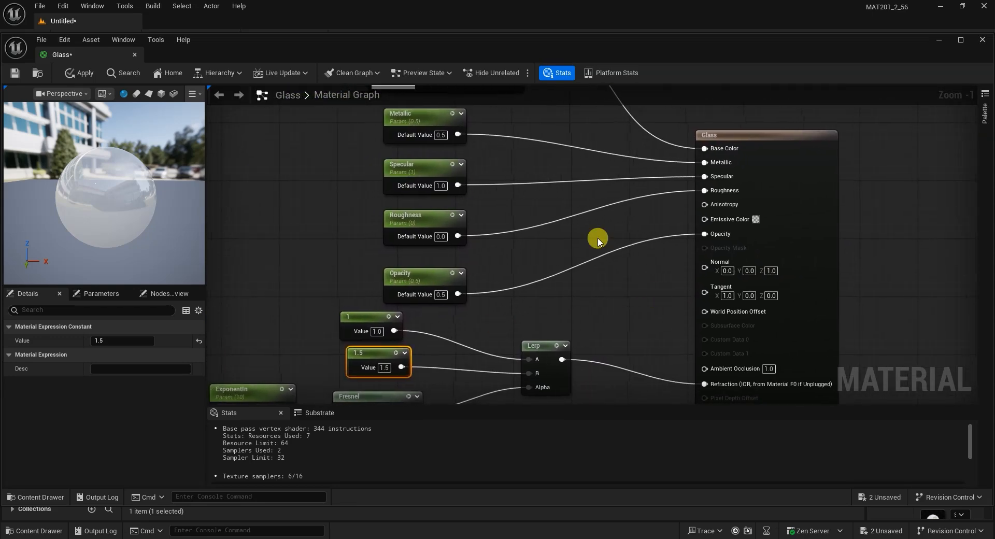
Step: Save the Glass material and close its material editor
click(13, 75)
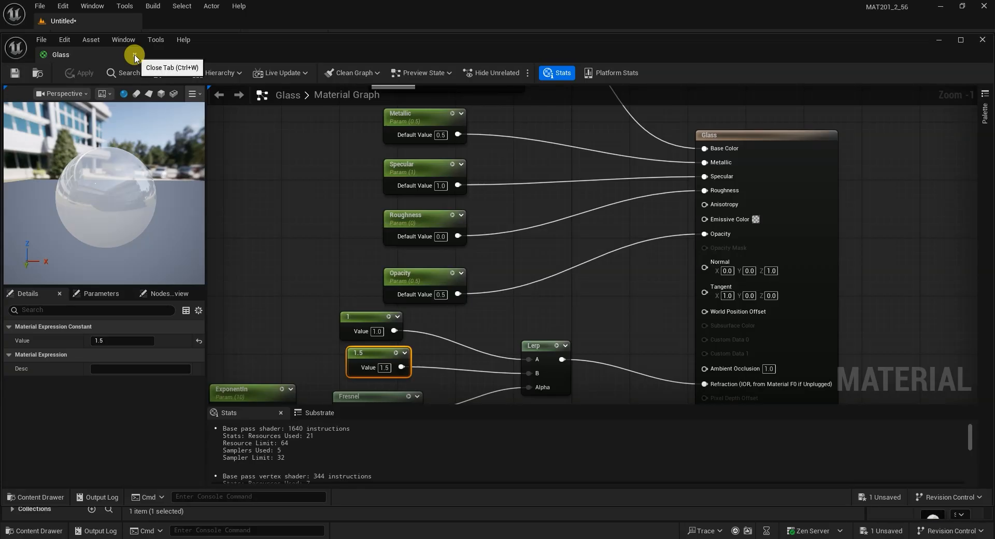
drag(111, 231, 127, 253)
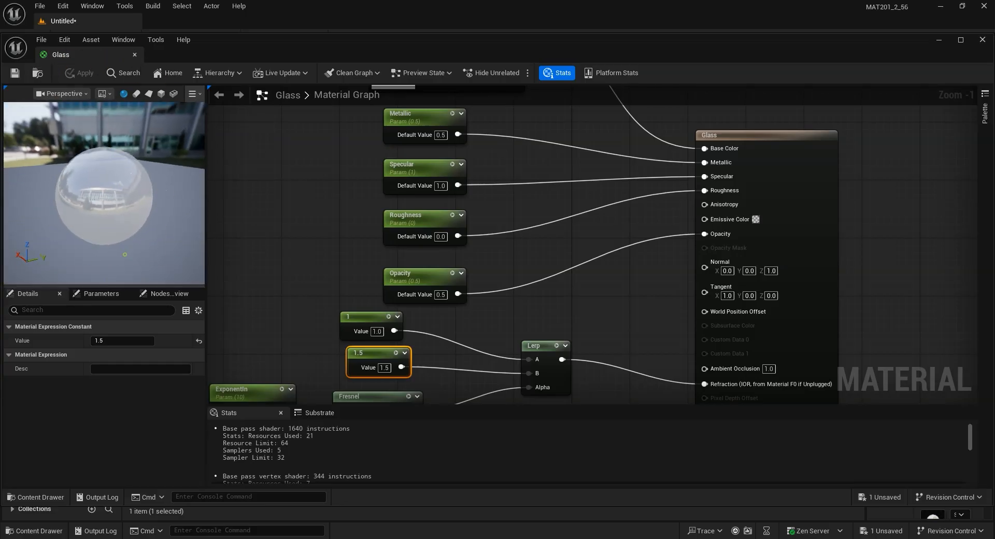
click(135, 55)
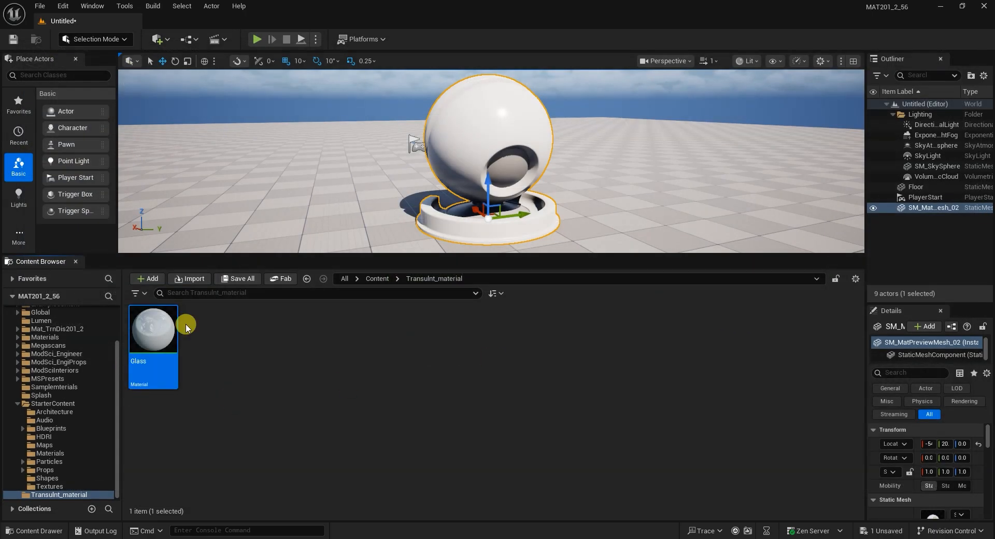
Step: Apply the Glass material to the preview mesh in the untitled level
drag(160, 329, 489, 131)
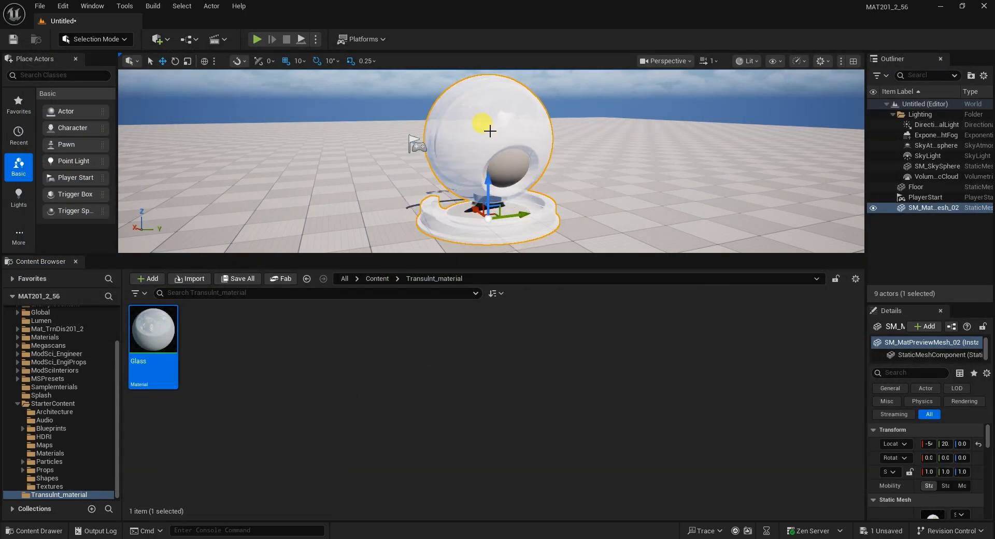
right_drag(548, 225, 385, 202)
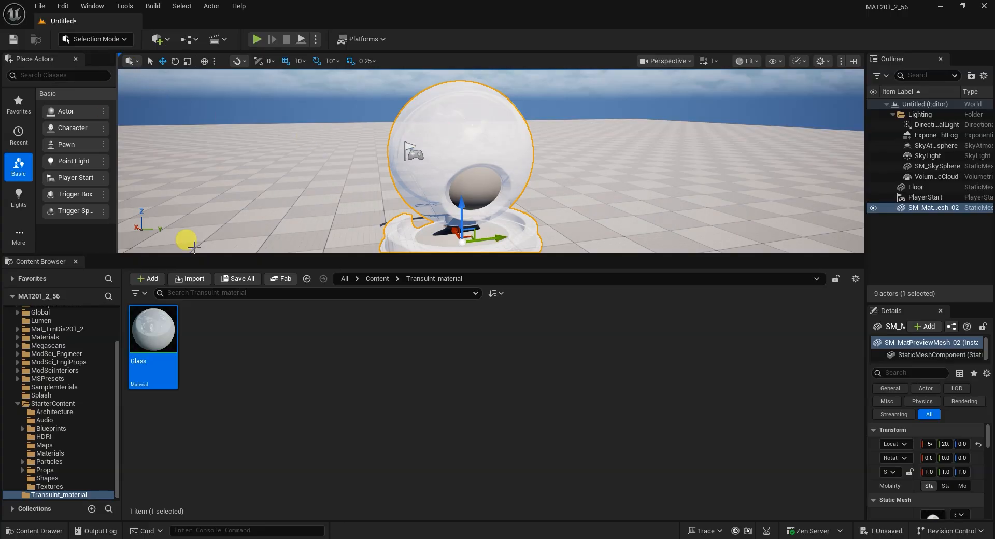
Step: Open the treethingy level from the Content folder, discarding the unsaved untitled level
click(383, 280)
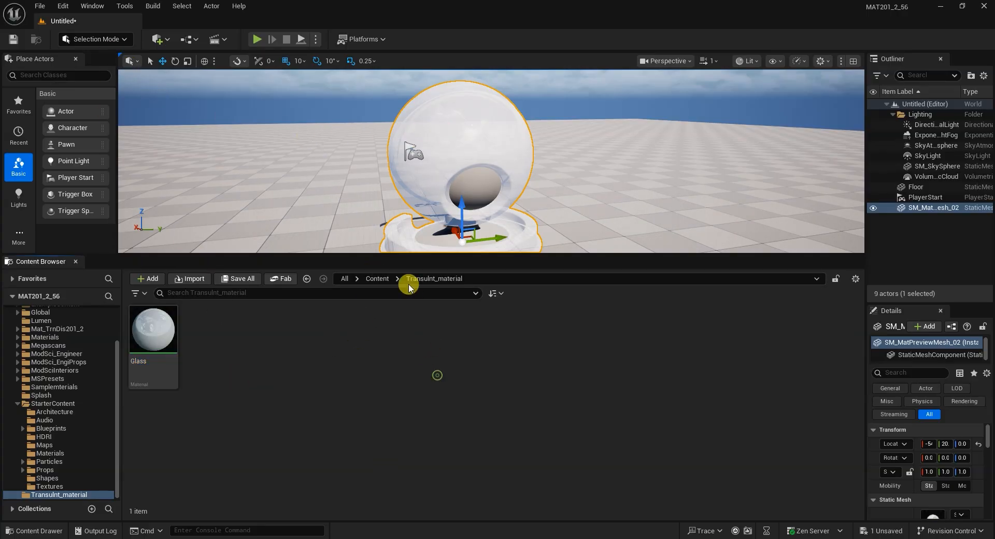
click(384, 279)
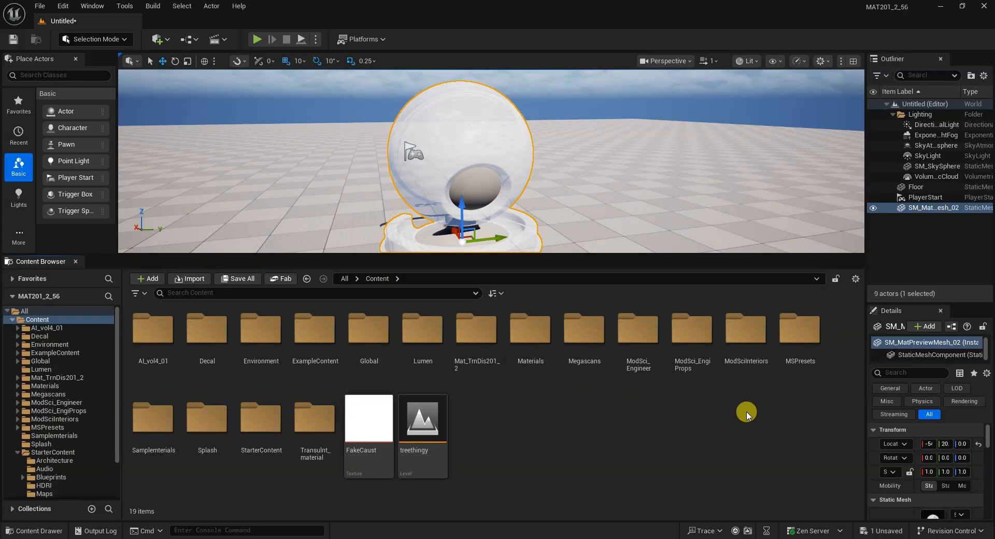
double_click(438, 445)
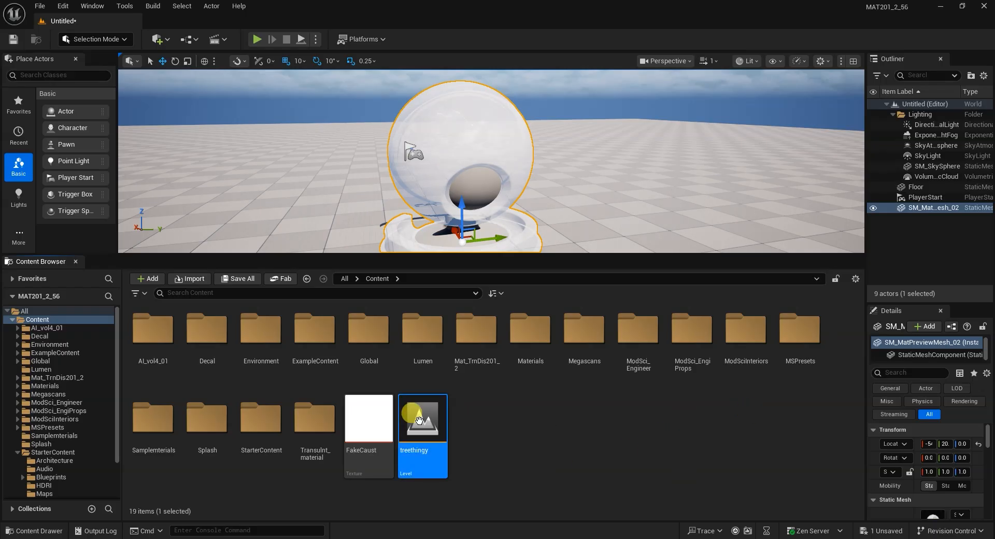
click(583, 391)
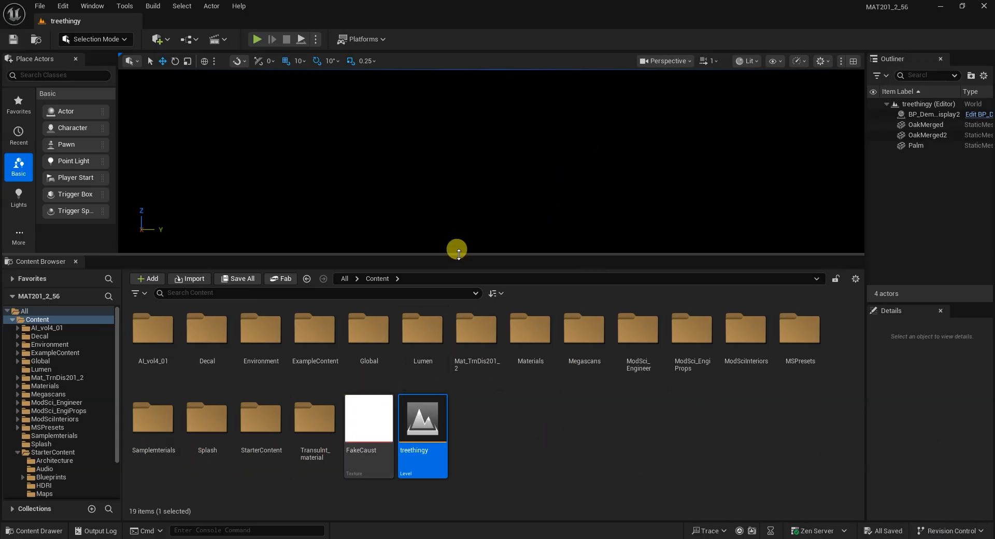
Step: Enlarge the viewport, search the project content for "map" and open the Mat_Trn_Trees201_2 level
drag(471, 252, 461, 299)
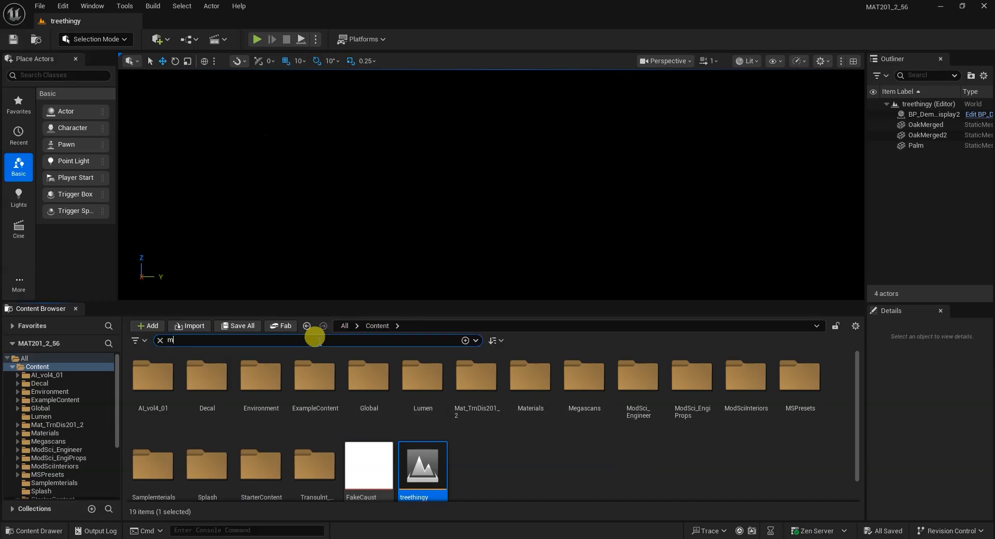
text(qp)
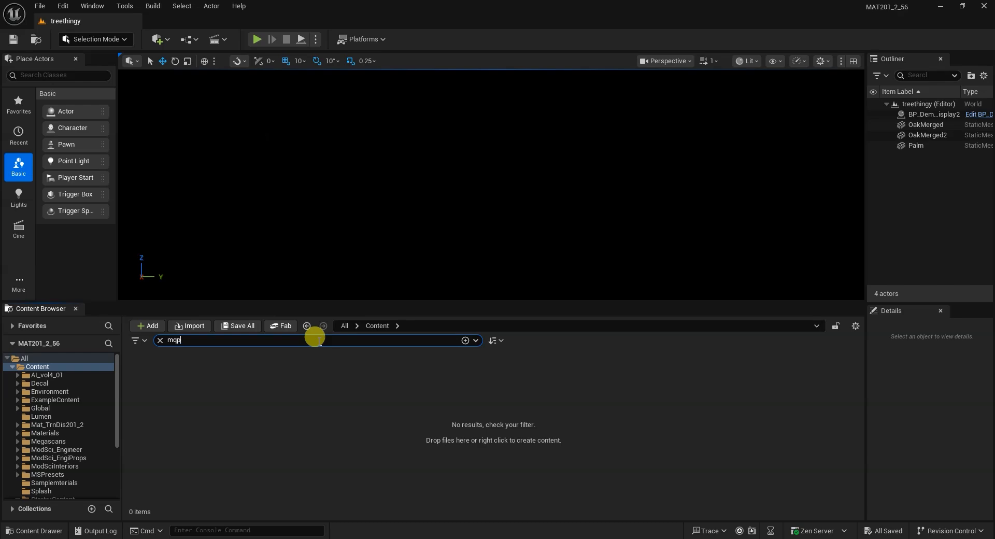
text(ap)
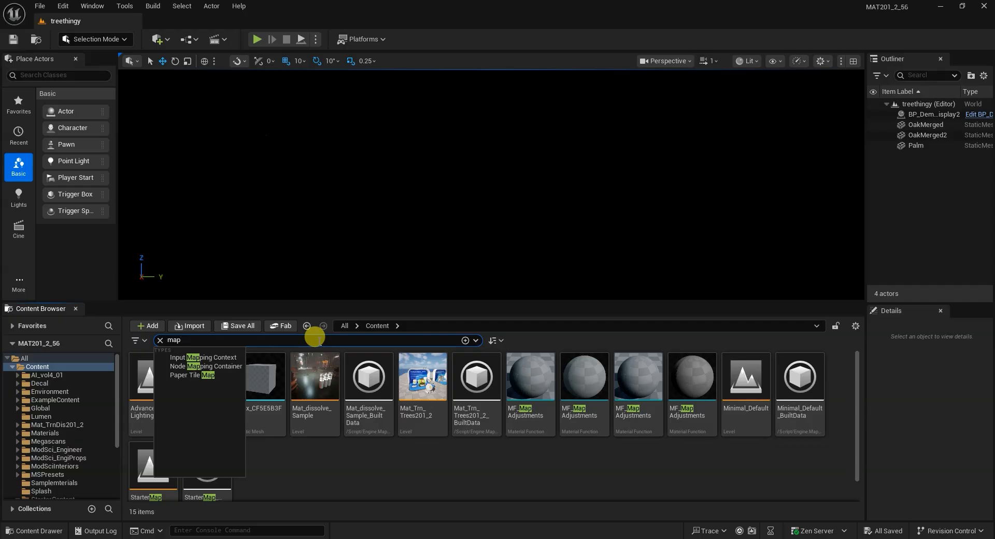
click(755, 417)
click(743, 384)
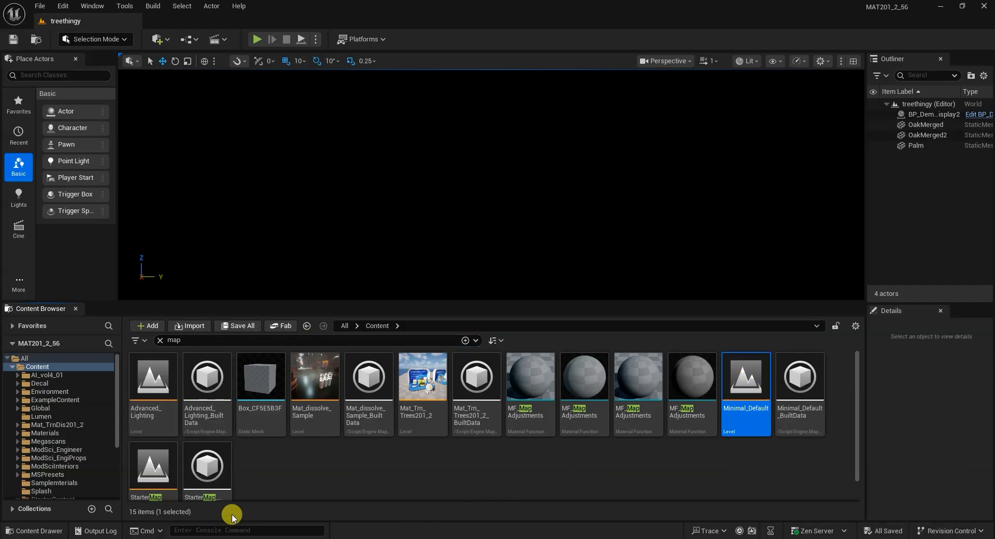
click(171, 434)
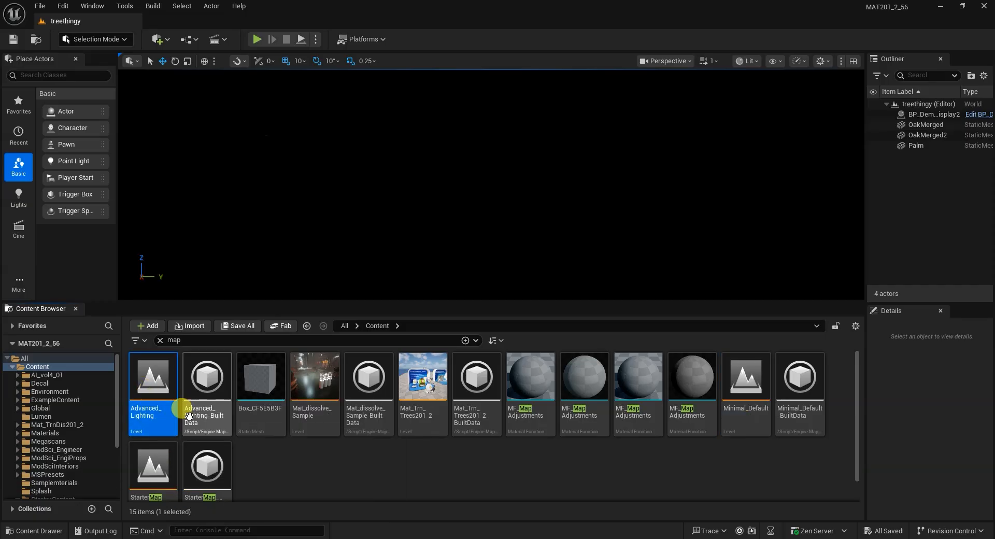
click(154, 384)
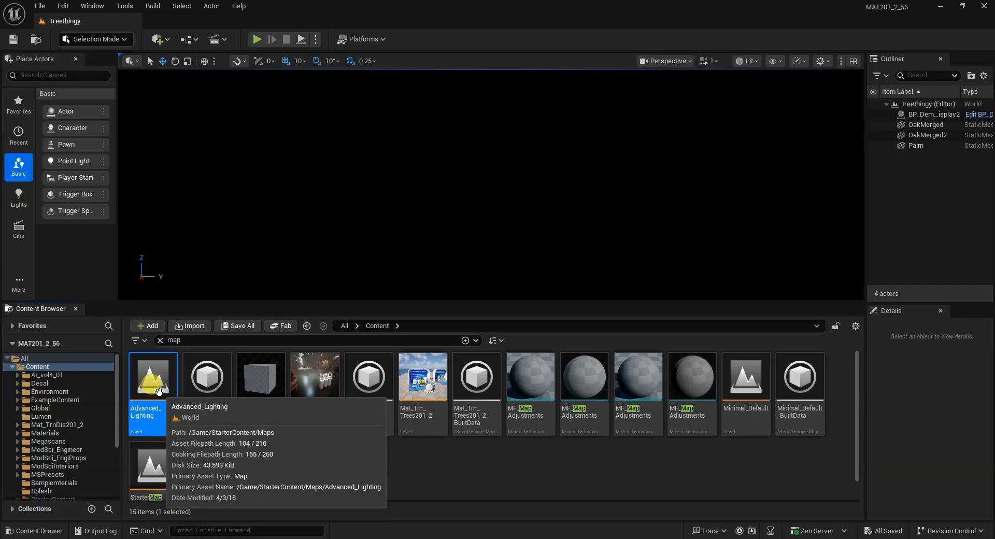
double_click(422, 377)
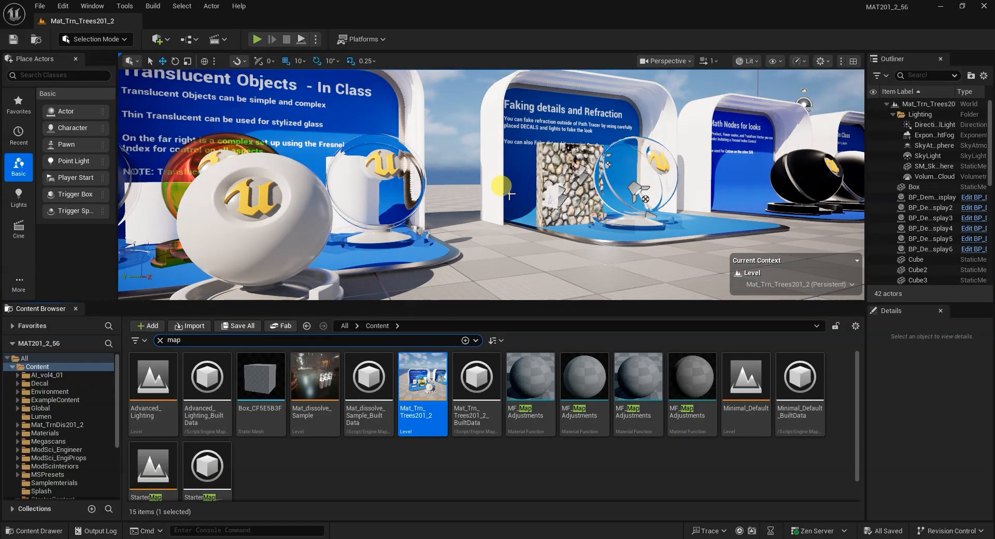
scroll(509, 192, down, 6)
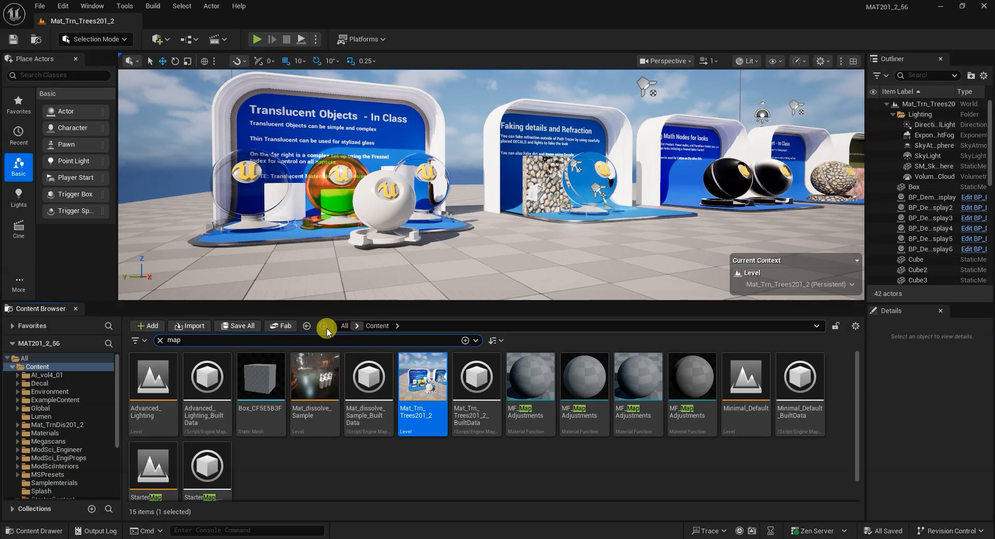
Step: Clear the content search and open the Transulnt_material folder inside Content
click(344, 325)
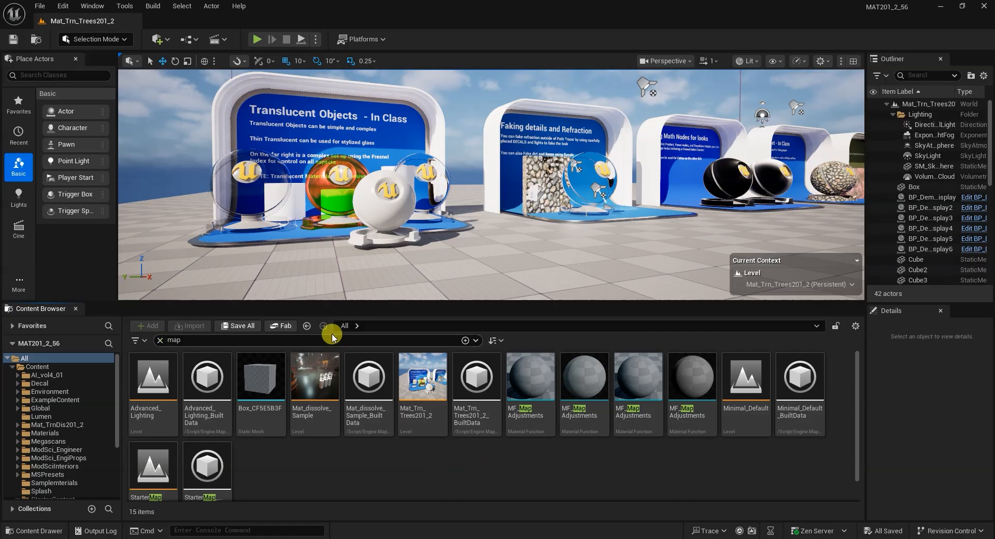
click(159, 340)
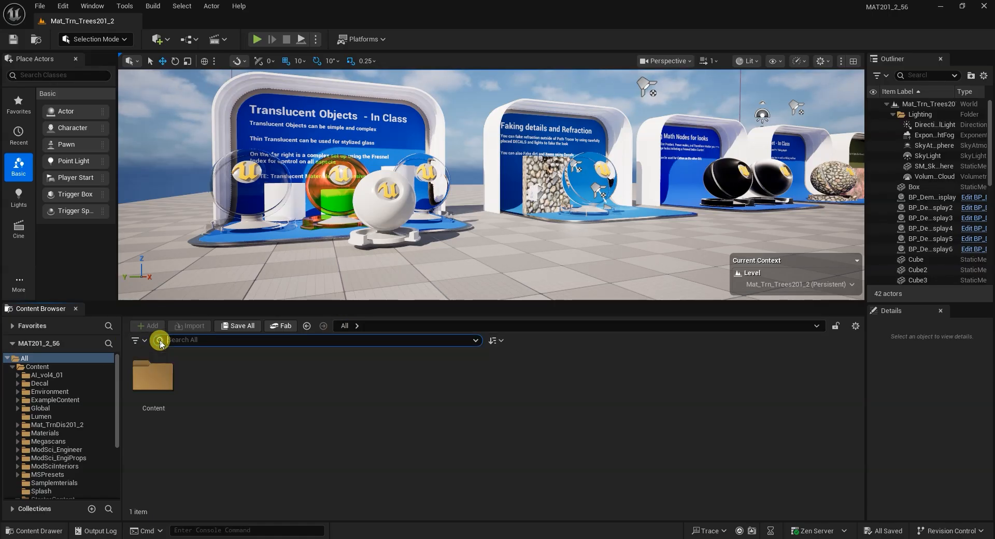
double_click(156, 371)
scroll(483, 457, down, 1)
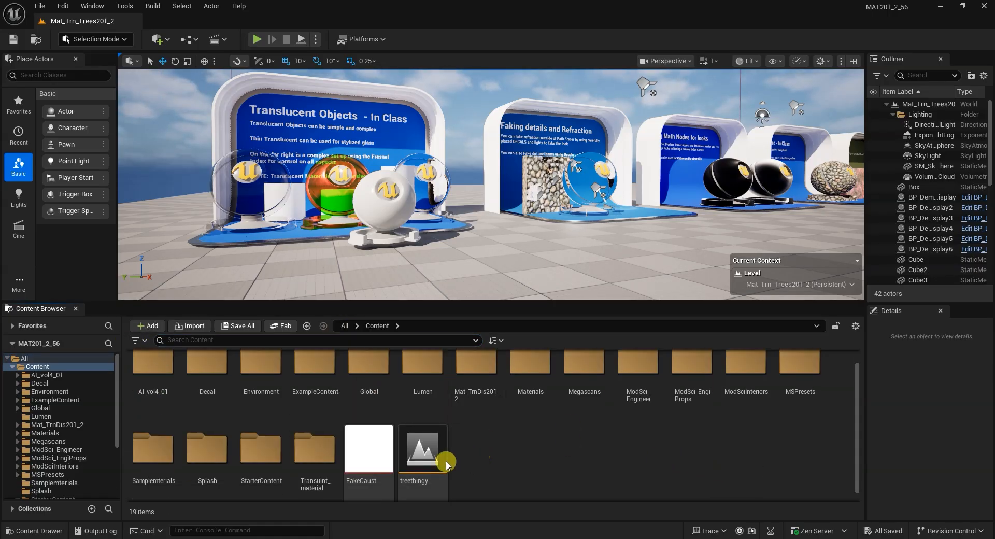
double_click(315, 452)
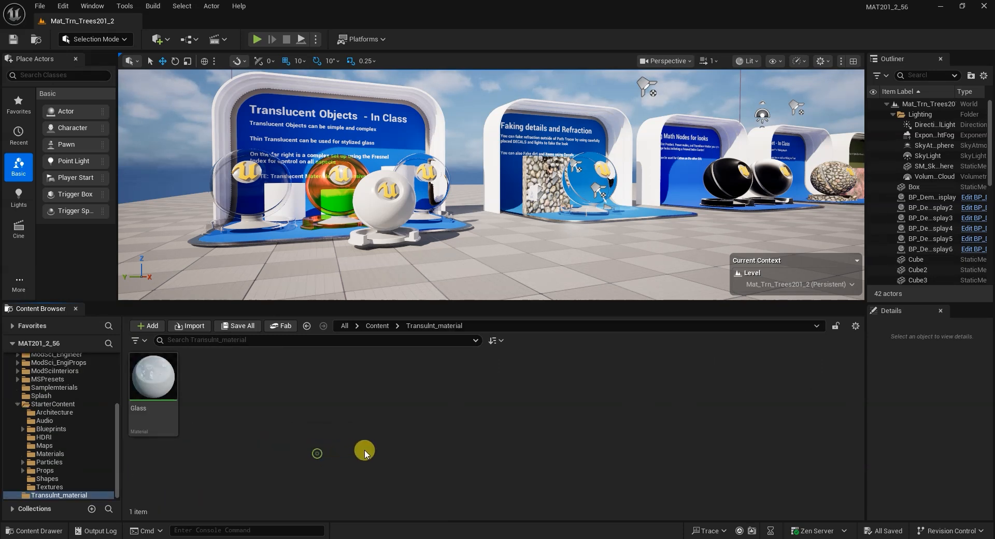
Step: Move the white preview mesh onto the "Faking details and Refraction" display, beside the existing glass mesh
drag(462, 236, 460, 247)
drag(528, 217, 524, 197)
right_drag(377, 263, 380, 264)
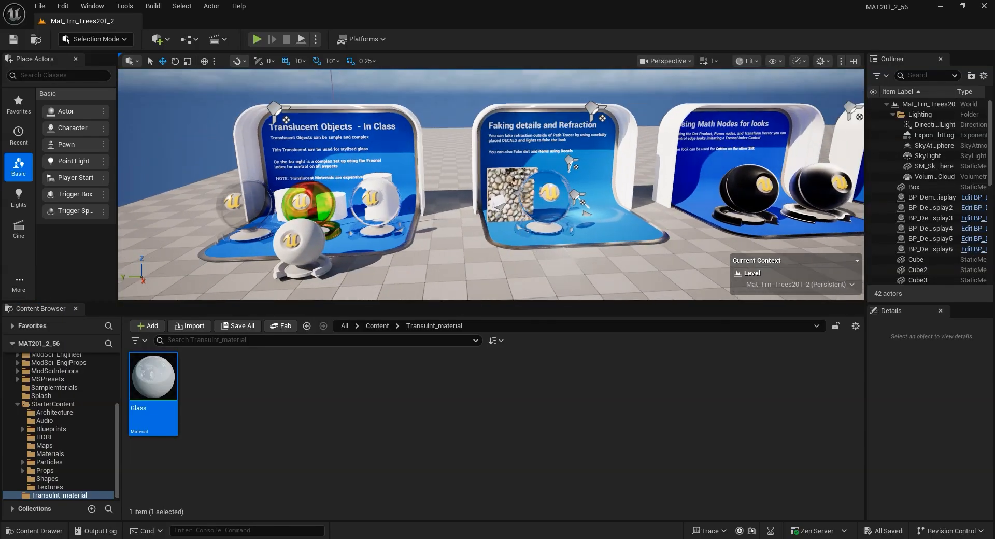
click(320, 240)
click(306, 243)
drag(261, 276, 594, 245)
alt+drag(592, 281, 585, 242)
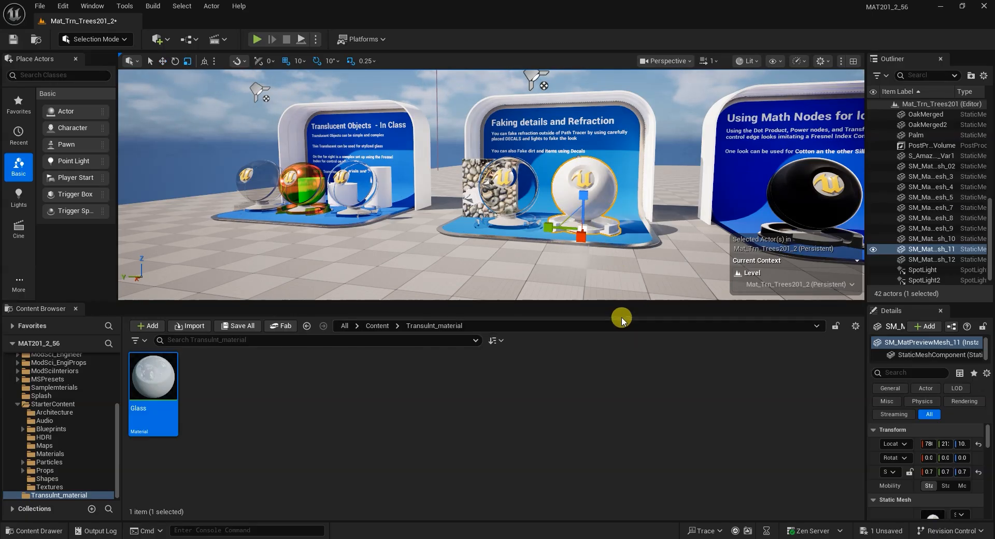
Step: Apply the Glass material to the white preview mesh on the refraction display
drag(646, 297, 666, 274)
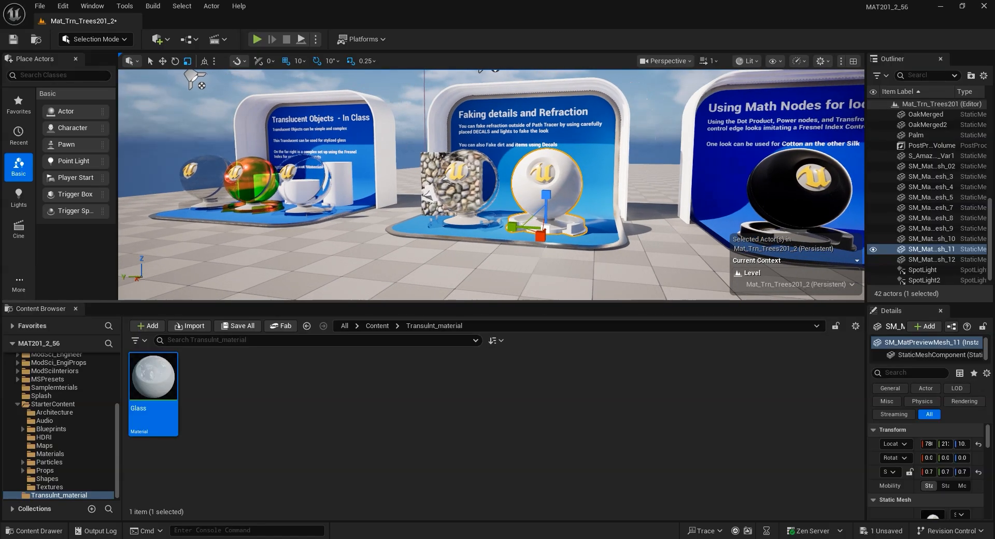
drag(152, 376, 561, 189)
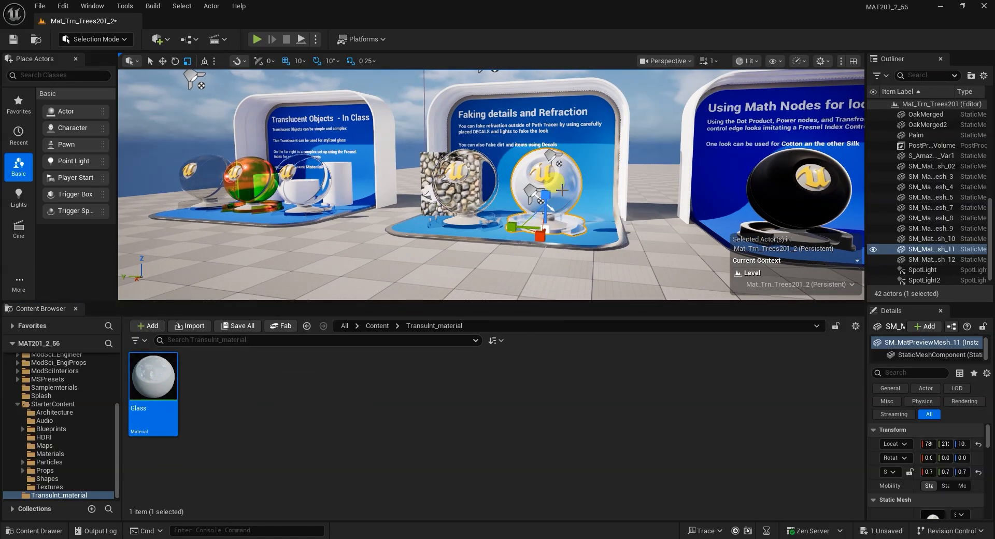
right_drag(599, 264, 484, 232)
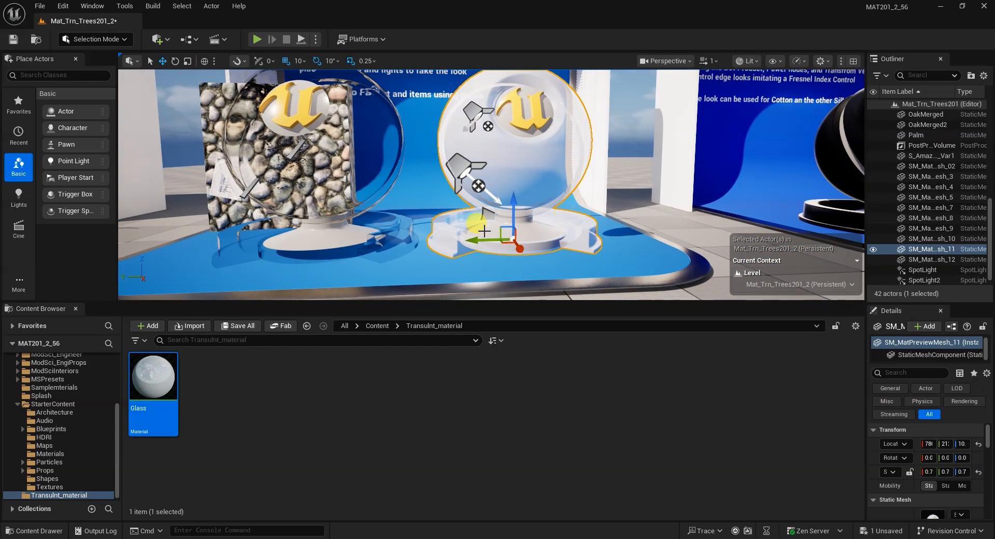
Step: Place the new Glass mesh in front of the pebble-textured box and move the original glass mesh off to the other side
drag(476, 240, 155, 269)
click(397, 147)
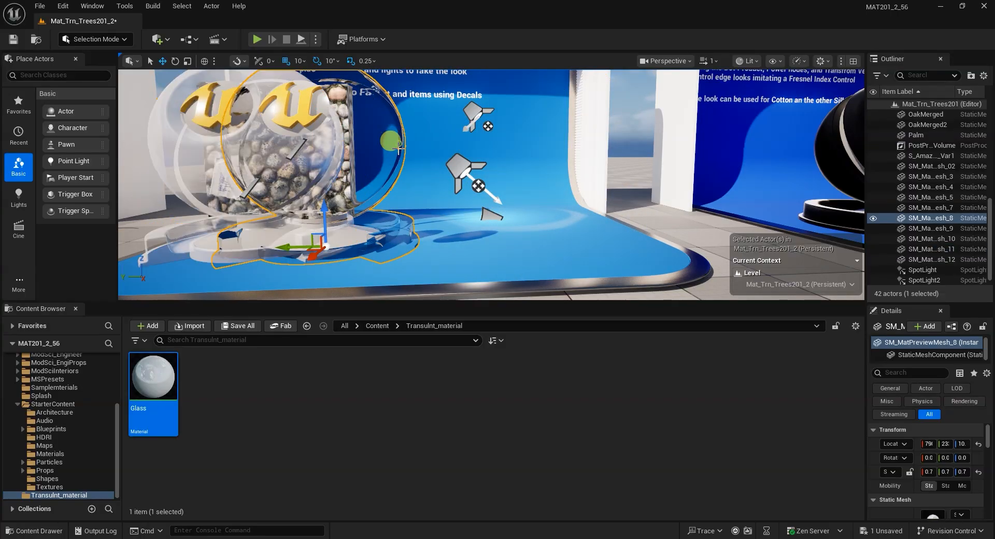
drag(280, 246, 661, 242)
right_drag(431, 193, 437, 187)
click(438, 201)
mouse_move(395, 246)
mouse_down()
mouse_move(439, 249)
mouse_move(386, 250)
mouse_up()
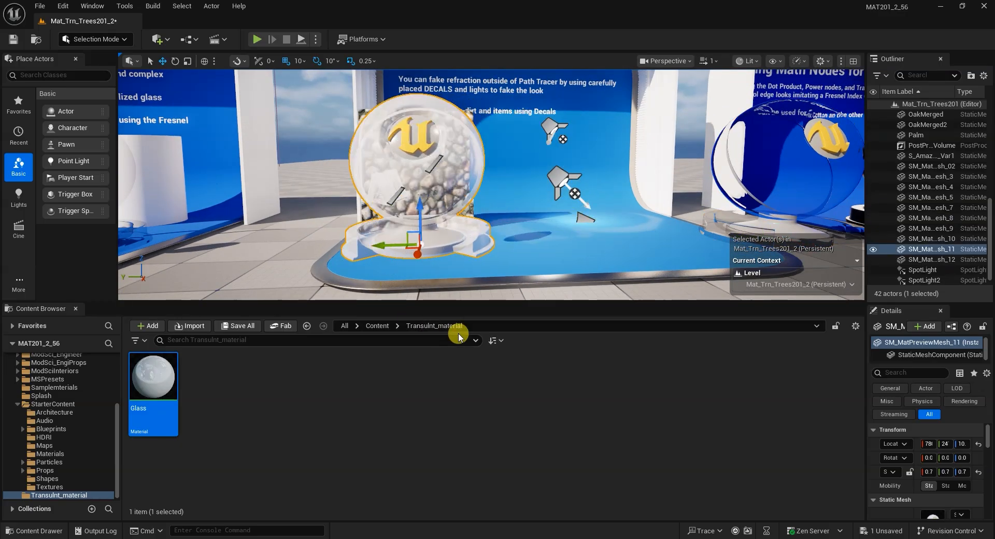
Step: Create a material instance named Glass_Inst from the Glass material and open it for editing
right_click(157, 371)
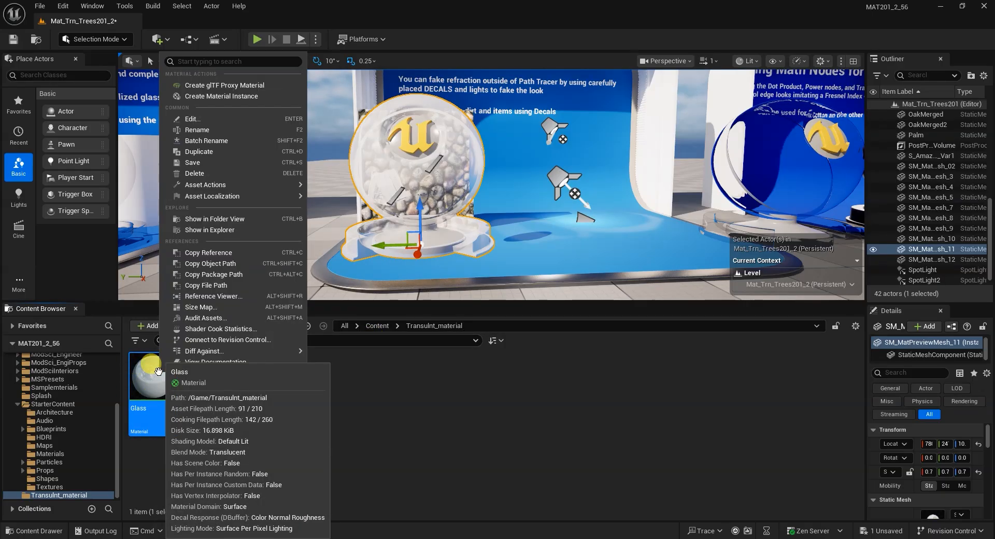
click(222, 96)
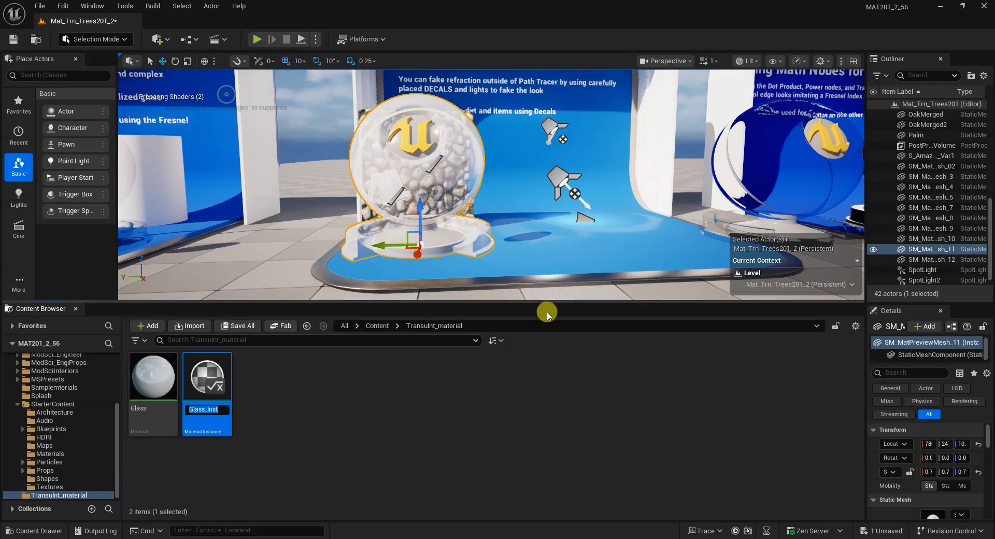
double_click(211, 372)
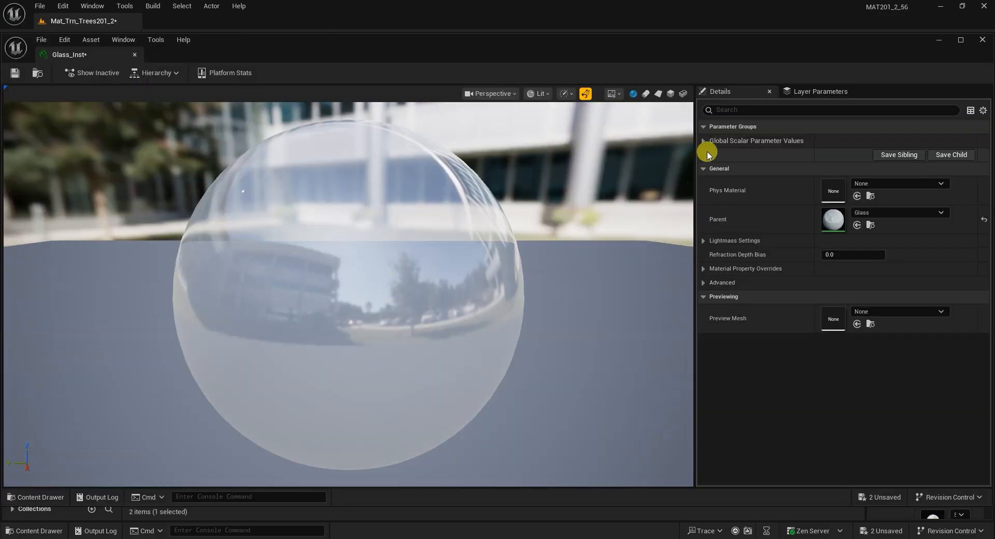
Step: Enable the ExponentIn, Metallic, Opacity, Roughness and Specular parameter overrides in the Glass_Inst instance
click(703, 140)
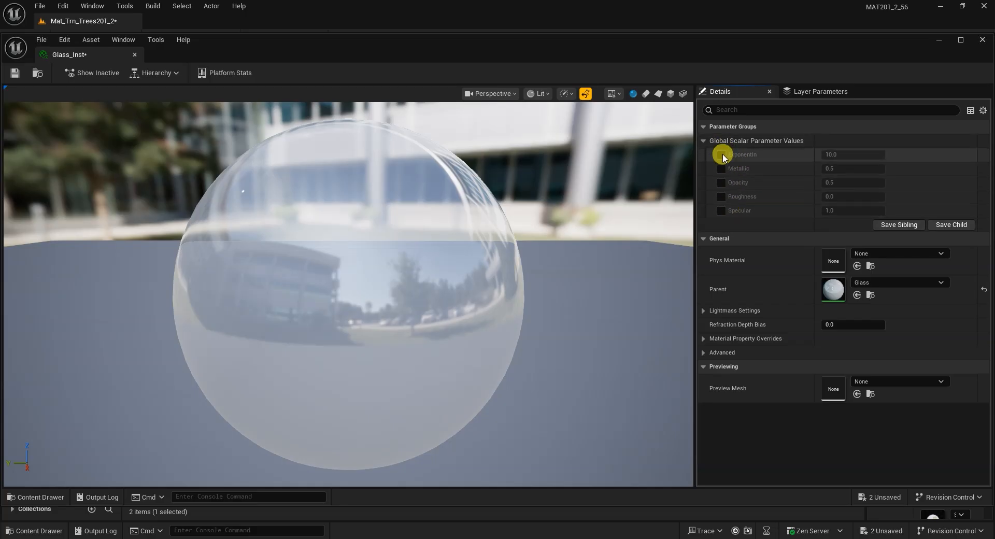
click(720, 154)
click(721, 168)
click(721, 183)
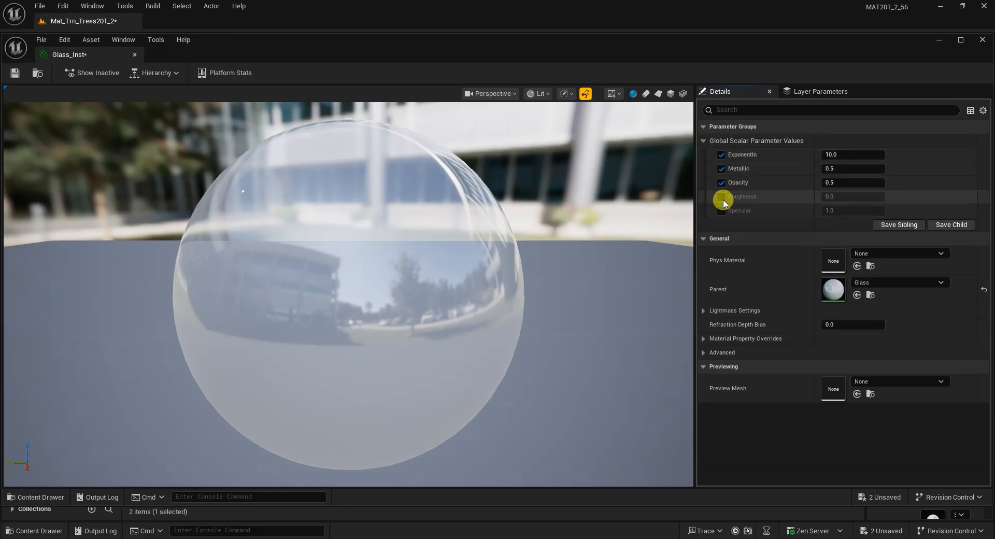
click(722, 198)
click(721, 211)
Step: Set ExponentIn to about 5.76, Metallic 1.24, Opacity 0.124, Roughness 0.12 and Specular 45.3, save Glass_Inst and close it
drag(839, 185, 827, 155)
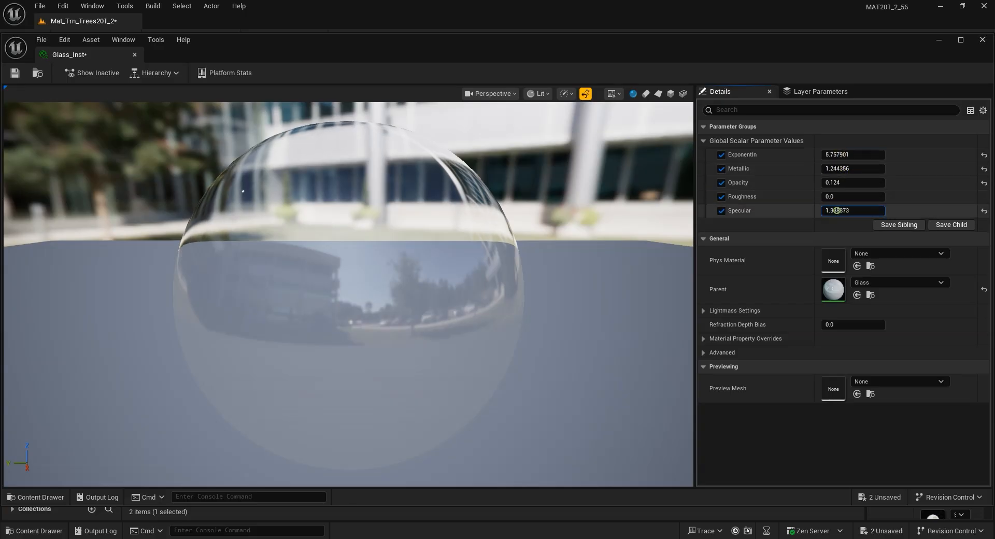
mouse_move(839, 211)
mouse_down()
mouse_move(824, 210)
mouse_move(849, 210)
mouse_move(837, 207)
mouse_move(864, 196)
mouse_move(839, 196)
mouse_up()
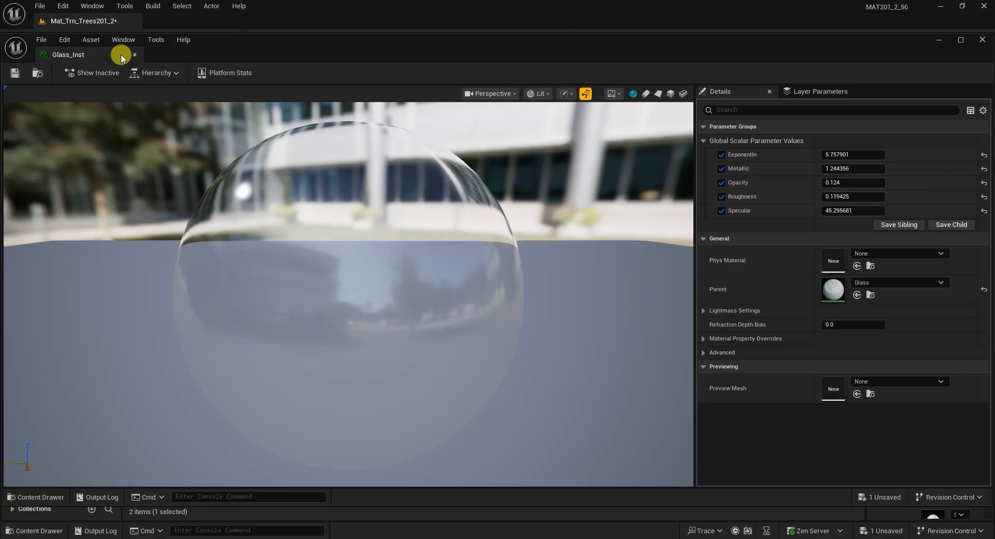
click(134, 54)
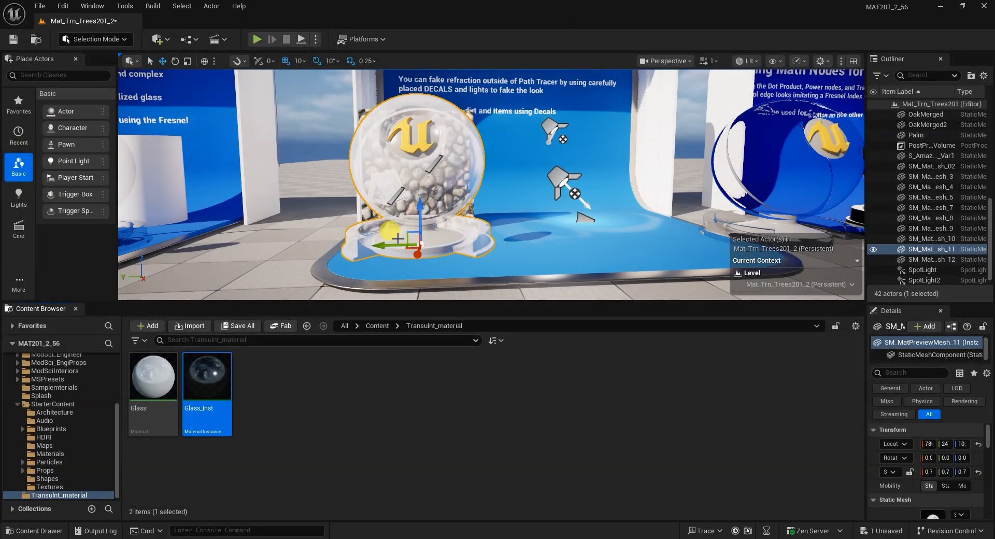
Step: Slide the selected glass mesh sideways along the refraction display, away from the pebble-textured box
drag(386, 247, 471, 247)
click(219, 389)
Step: Open the Glass material, darken its base color constant to 0.0625 in all channels and save it
double_click(156, 384)
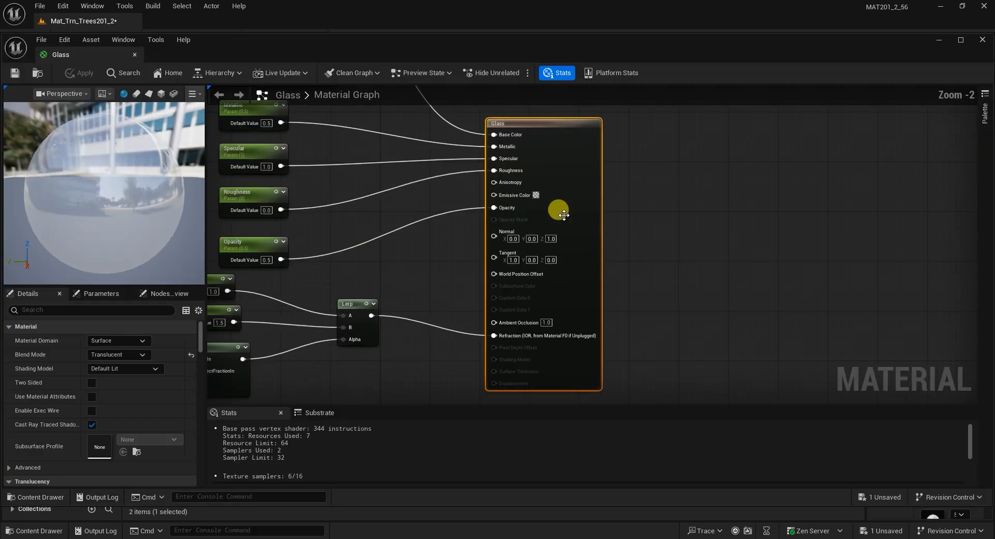
right_drag(765, 229, 976, 277)
right_drag(402, 213, 371, 281)
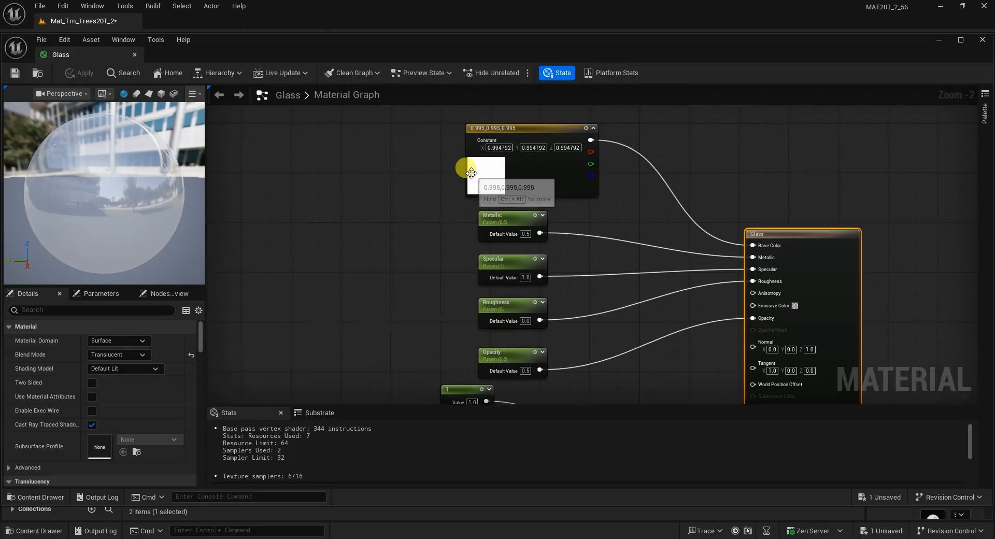
double_click(473, 173)
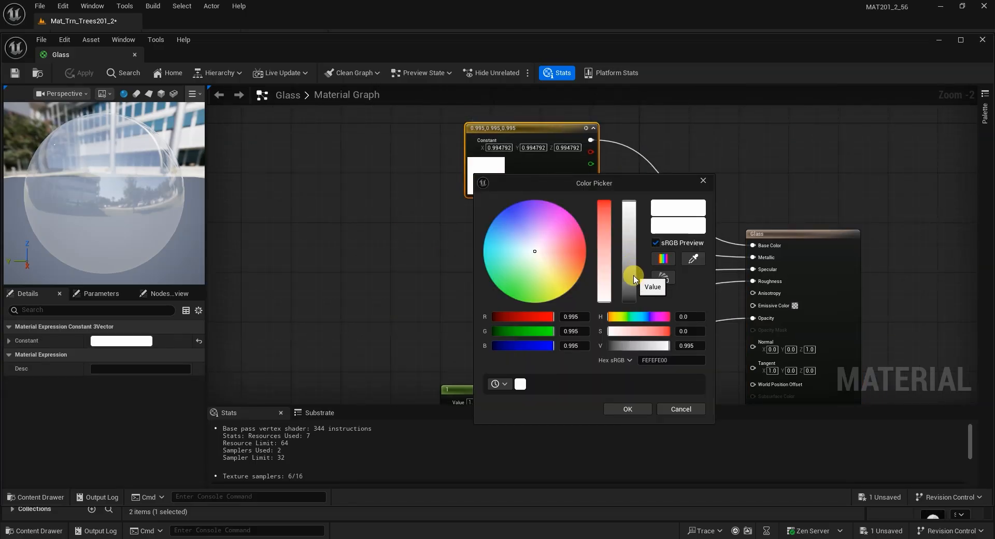
drag(629, 289, 625, 314)
click(641, 410)
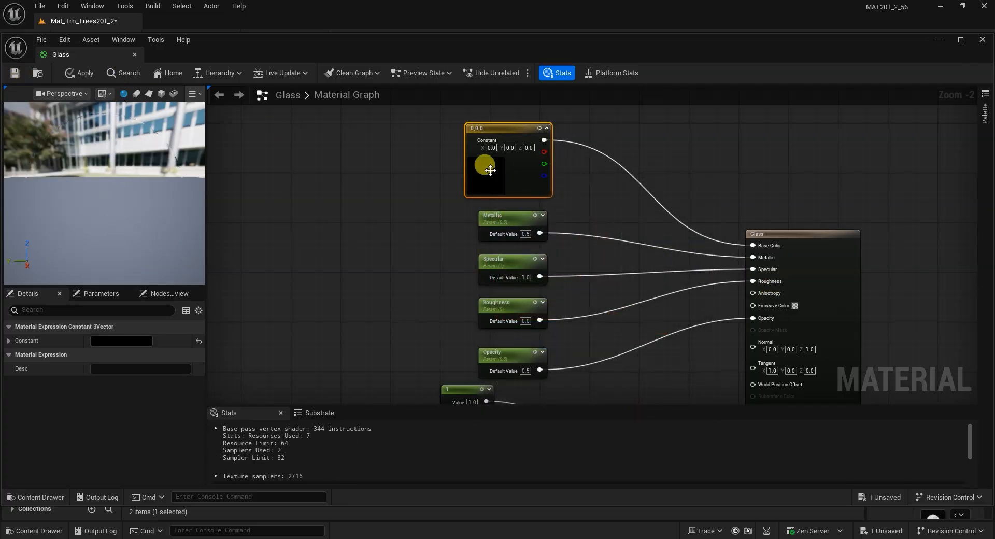
double_click(490, 169)
mouse_move(649, 280)
mouse_down()
mouse_move(639, 278)
mouse_move(641, 292)
mouse_up()
click(616, 406)
click(15, 75)
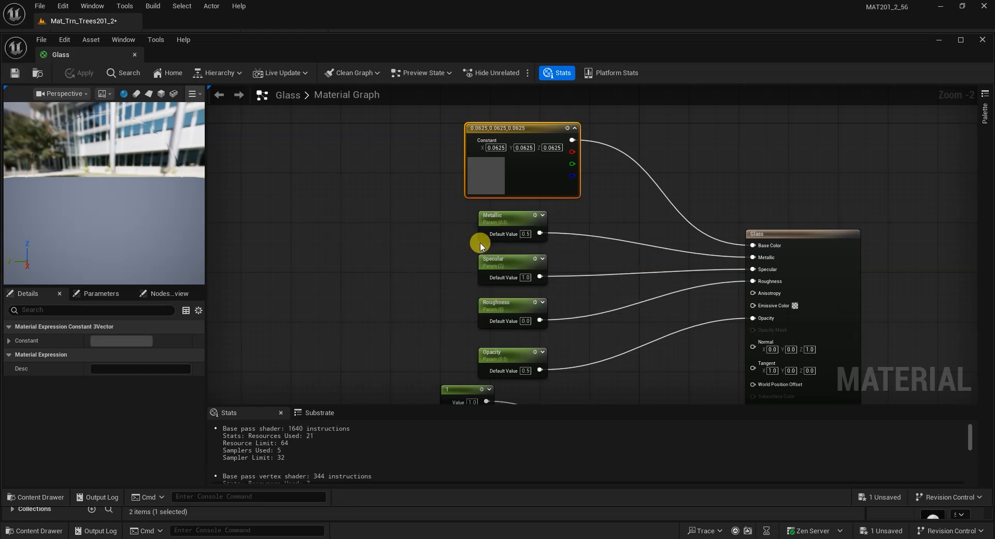
Step: Dock the Glass material editor beside the level and place the glass mesh in front of the pebble-textured box
drag(100, 191, 150, 179)
drag(104, 54, 162, 22)
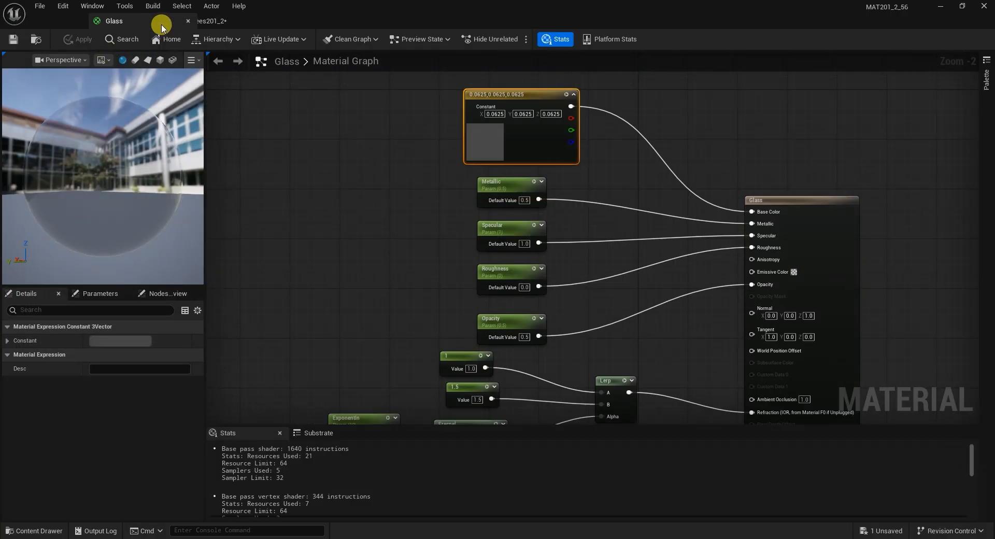
click(186, 21)
middle_drag(492, 185, 453, 193)
drag(511, 229, 443, 248)
middle_drag(609, 215, 611, 207)
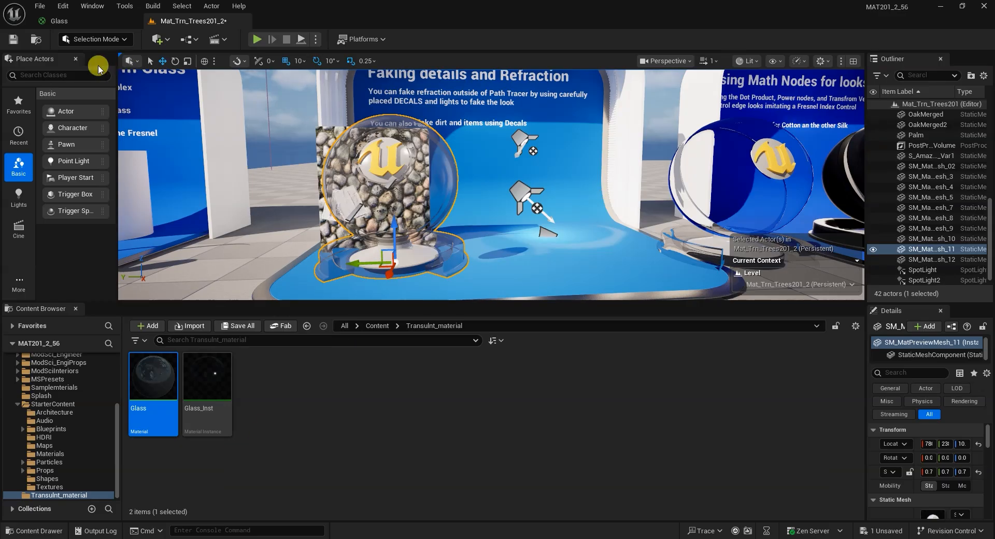
Step: In the Glass graph, move the refraction node group farther from the material output and raise the base color constant
click(85, 21)
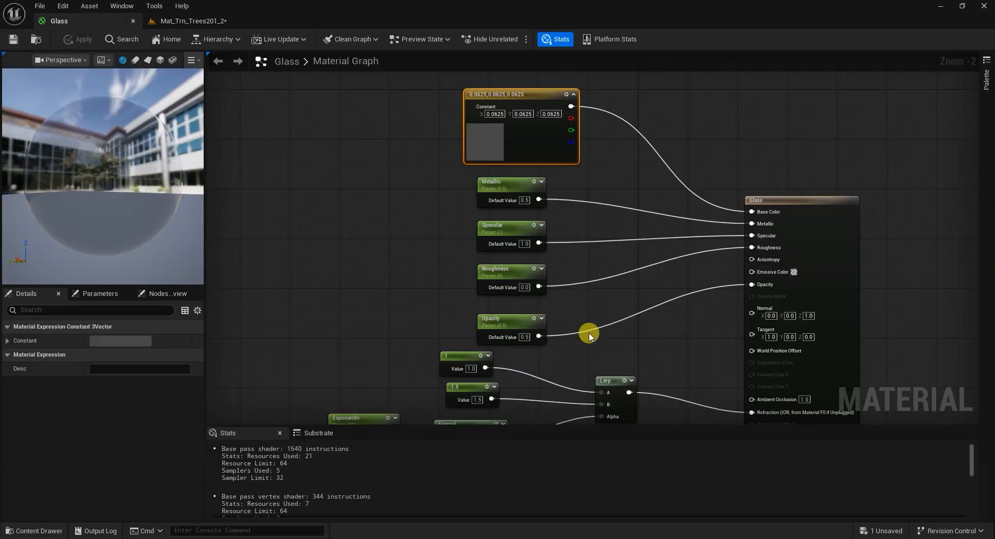
scroll(610, 314, down, 3)
right_drag(644, 335, 685, 207)
scroll(615, 250, up, 5)
scroll(596, 266, down, 3)
drag(306, 210, 647, 334)
drag(615, 238, 502, 272)
right_drag(657, 204, 656, 374)
drag(519, 158, 531, 104)
Step: Move the four scalar parameter nodes away from the Glass output, set Metallic higher above the others and save the material
right_drag(582, 173, 607, 113)
drag(473, 149, 424, 254)
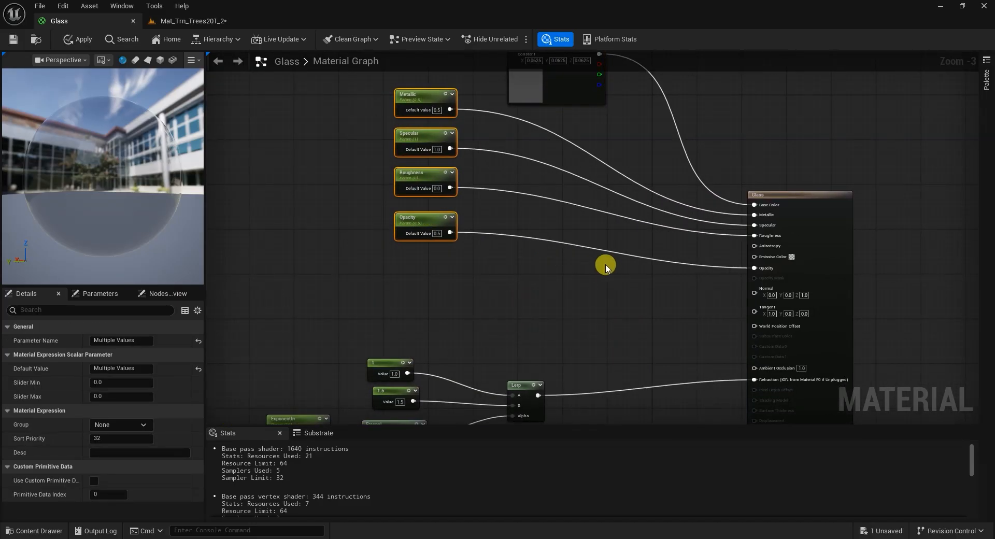
scroll(604, 264, up, 1)
right_drag(605, 288, 684, 284)
scroll(601, 298, up, 1)
drag(458, 215, 465, 317)
right_drag(640, 270, 645, 303)
click(622, 154)
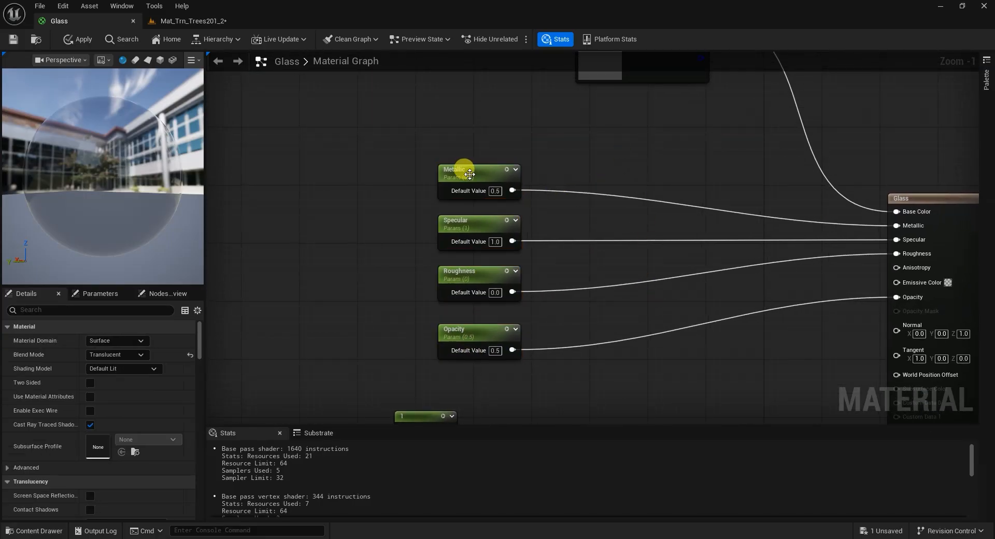
drag(469, 176, 469, 131)
click(12, 44)
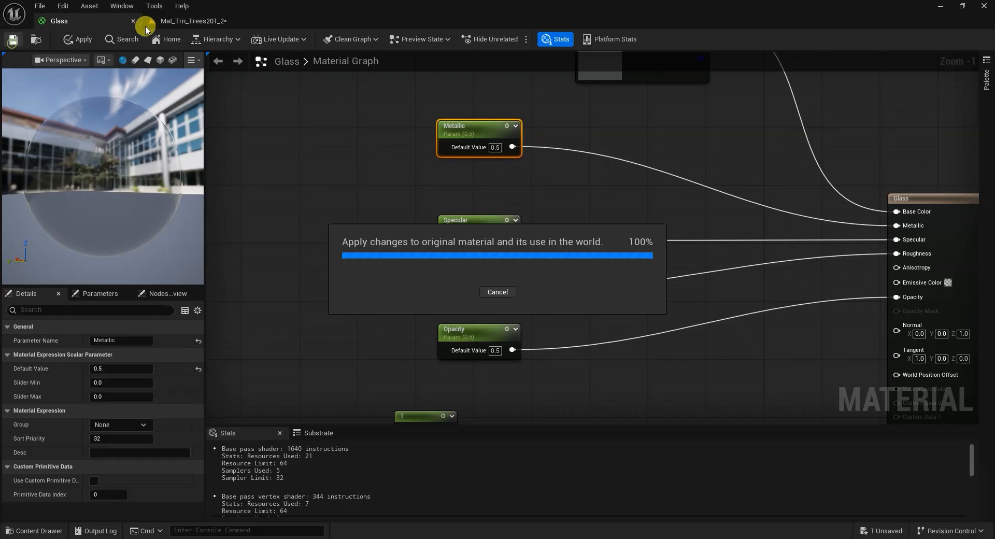
Step: Duplicate the Glass material in the Transulnt_material folder as Colored_Glass and open the copy
click(155, 21)
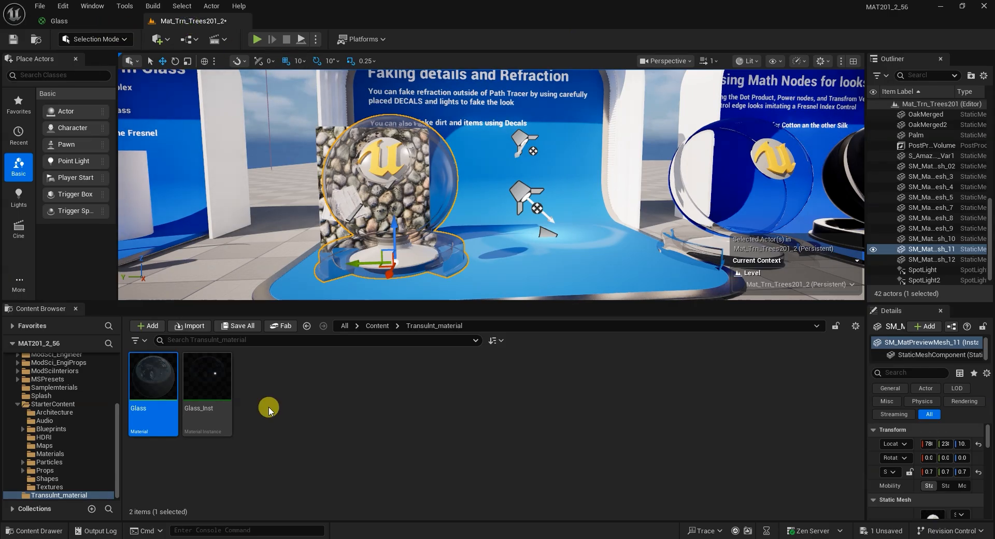
click(383, 414)
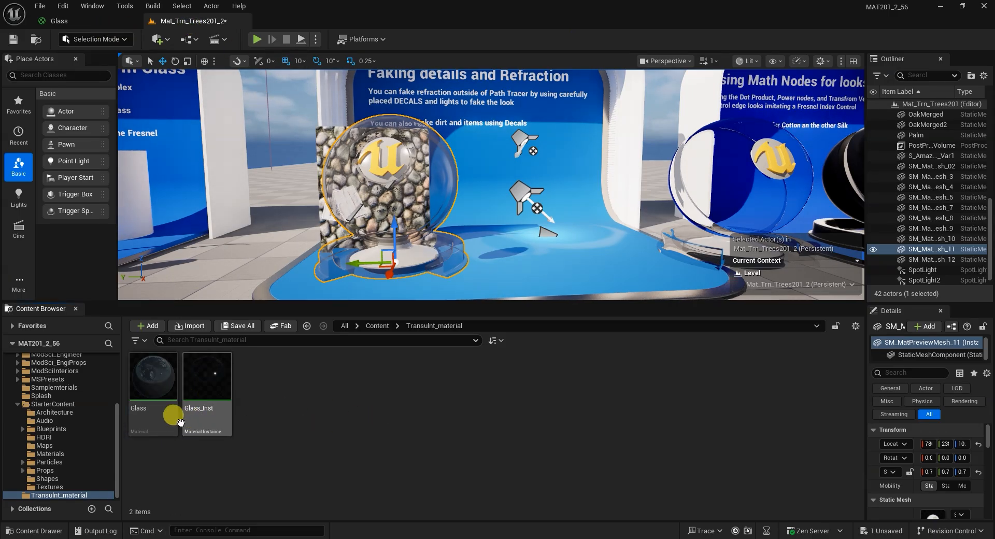
right_click(155, 374)
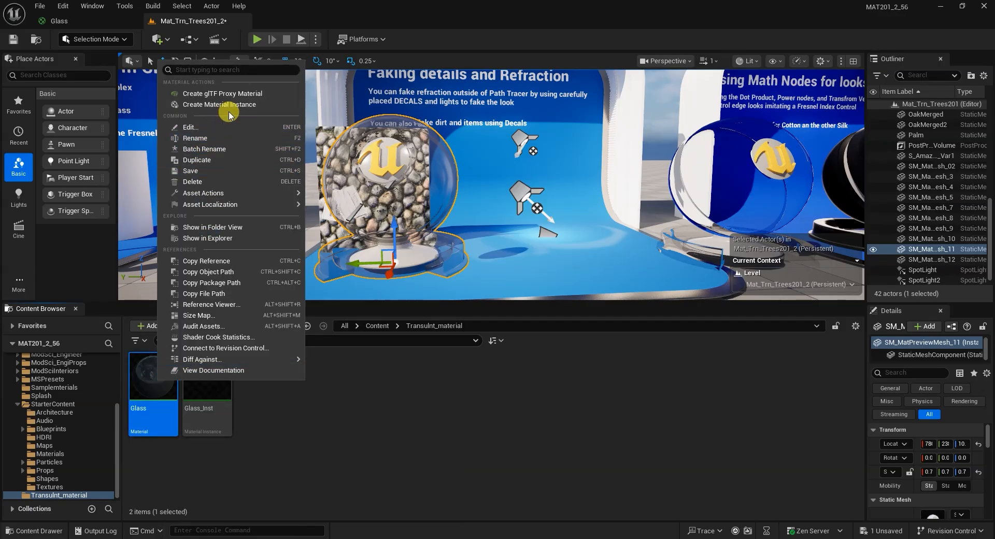
click(204, 160)
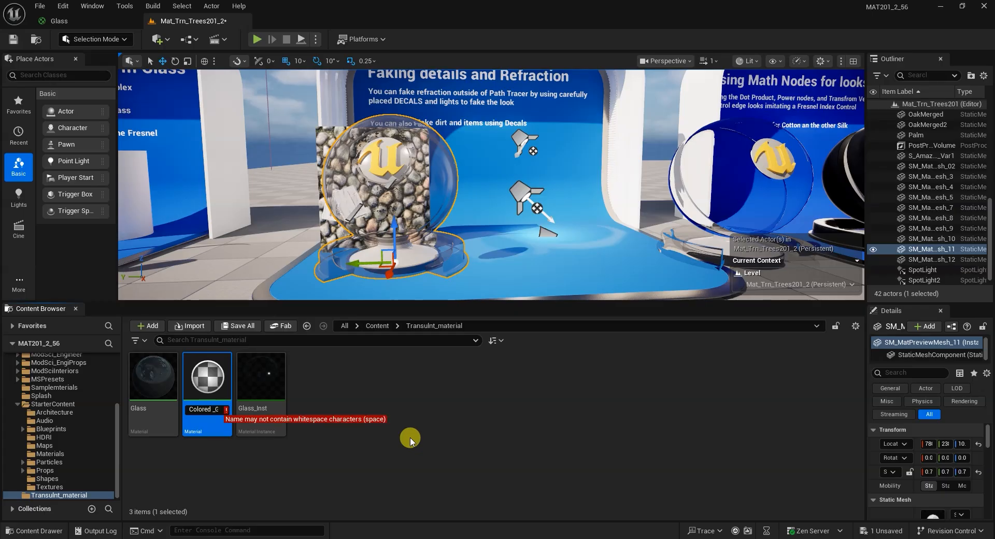
key(Return)
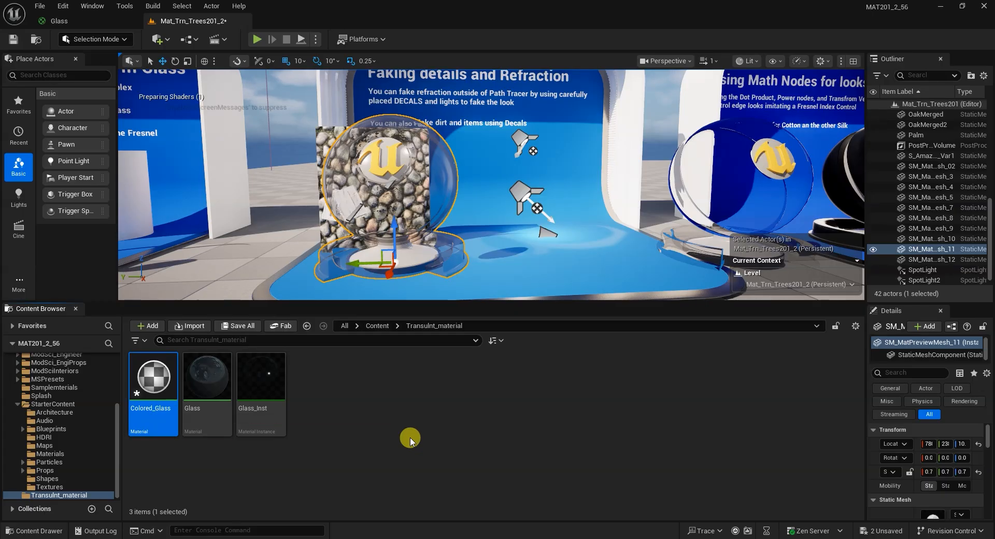
double_click(156, 387)
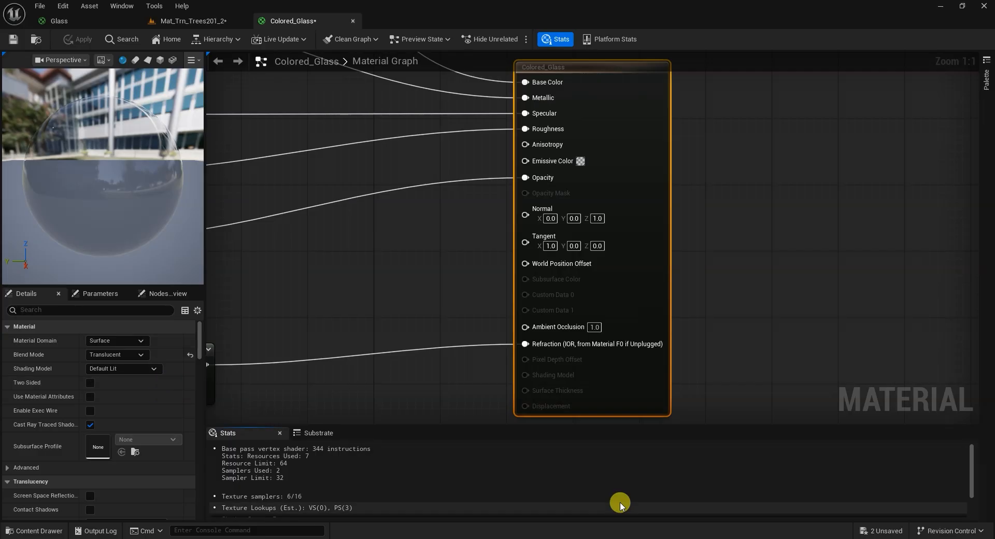
Step: Reposition the Metallic and Specular parameter nodes in the Colored_Glass graph to space them apart
right_drag(438, 277, 704, 234)
right_drag(401, 293, 550, 236)
right_drag(571, 317, 468, 337)
drag(490, 271, 511, 270)
right_drag(696, 238, 720, 410)
drag(354, 128, 394, 117)
right_drag(420, 132, 418, 176)
drag(419, 175, 394, 175)
right_drag(422, 267, 435, 215)
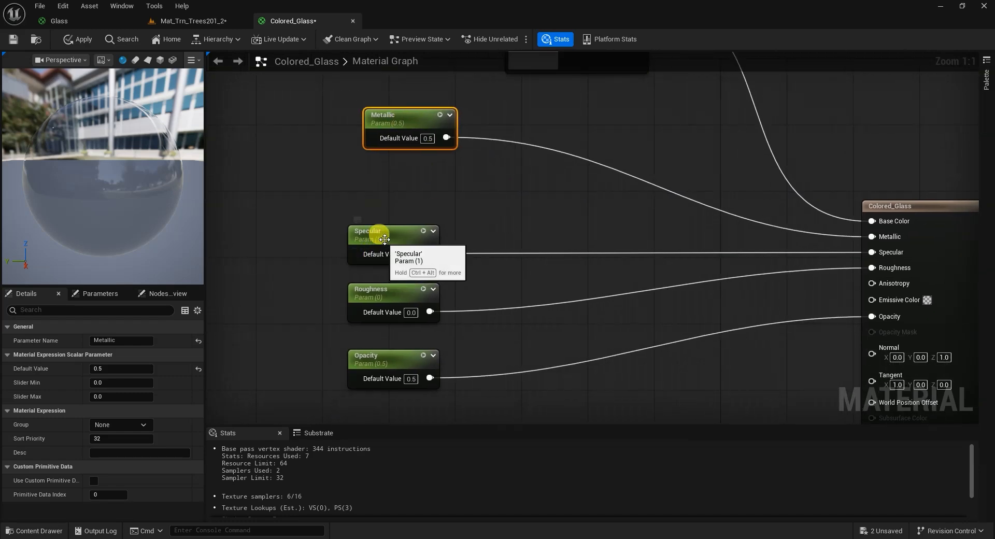
drag(383, 239, 383, 231)
Step: Widen the Colored_Glass graph by moving the base color constant and the material output node apart
right_drag(465, 277, 490, 182)
right_drag(520, 369, 578, 220)
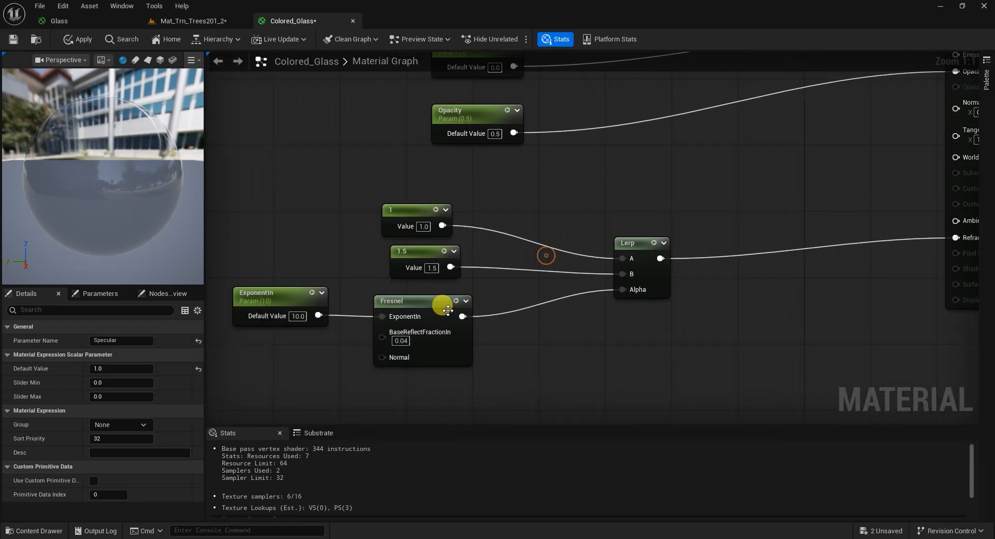
click(406, 301)
right_drag(567, 313, 569, 317)
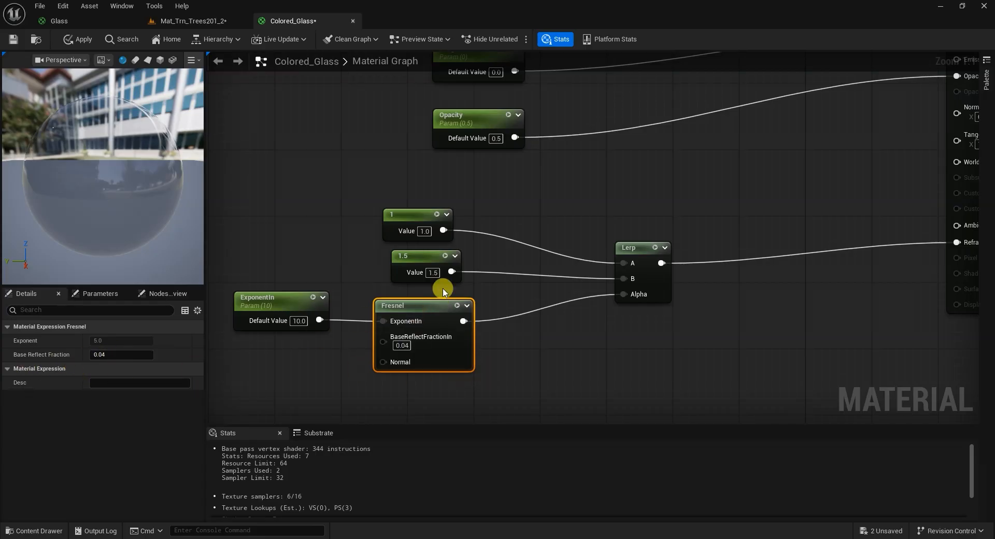
right_drag(582, 320, 517, 346)
right_drag(600, 236, 436, 403)
scroll(583, 325, down, 2)
right_drag(583, 325, 601, 391)
drag(468, 94, 394, 97)
right_drag(536, 209, 514, 144)
drag(761, 202, 865, 191)
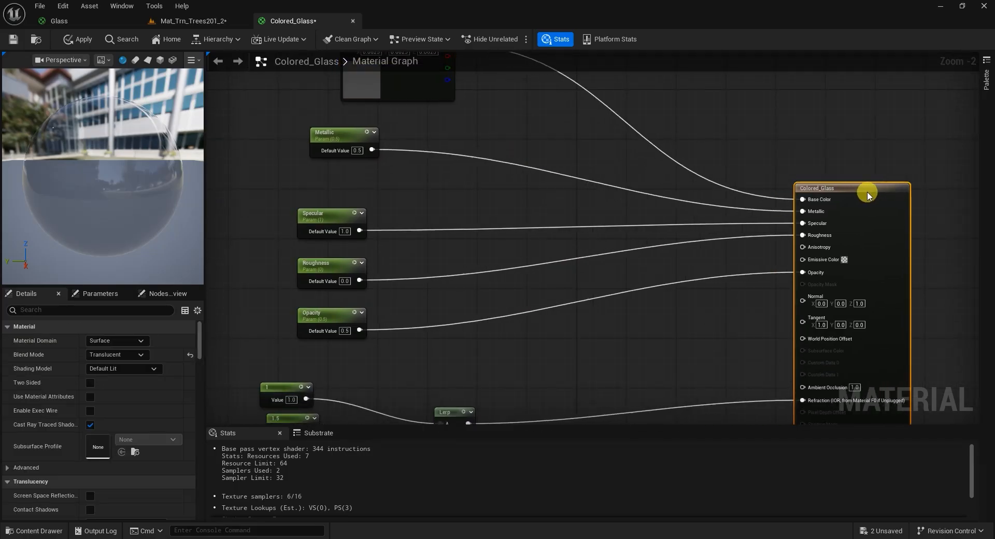
Step: Add a LinearInterpolate node between the parameters and the Colored_Glass output
right_drag(534, 219, 509, 208)
right_click(510, 209)
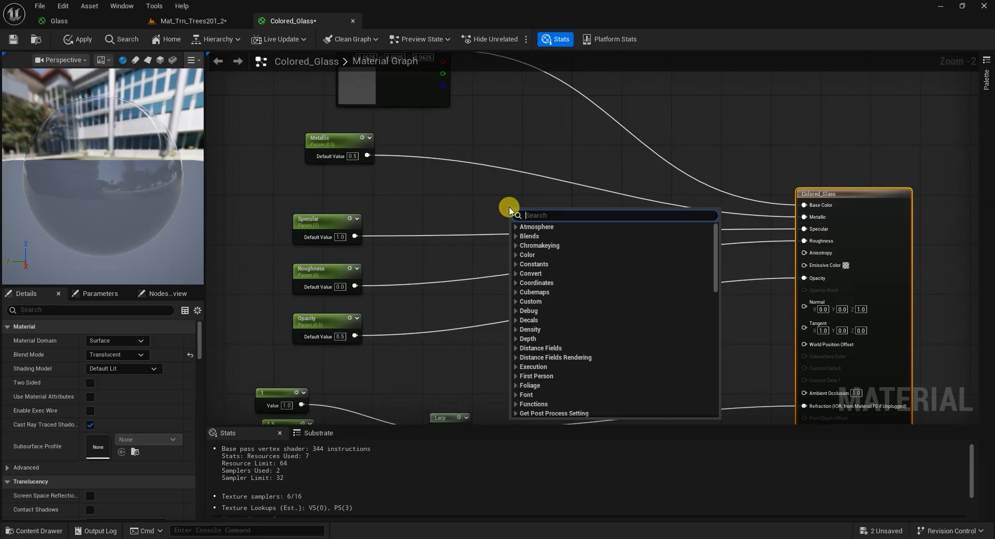
text(le)
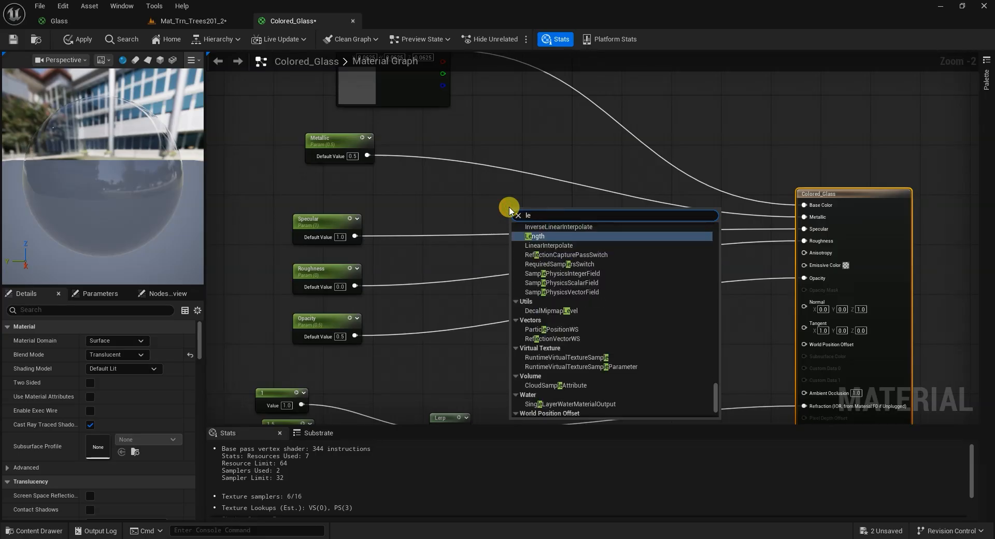
text(rp)
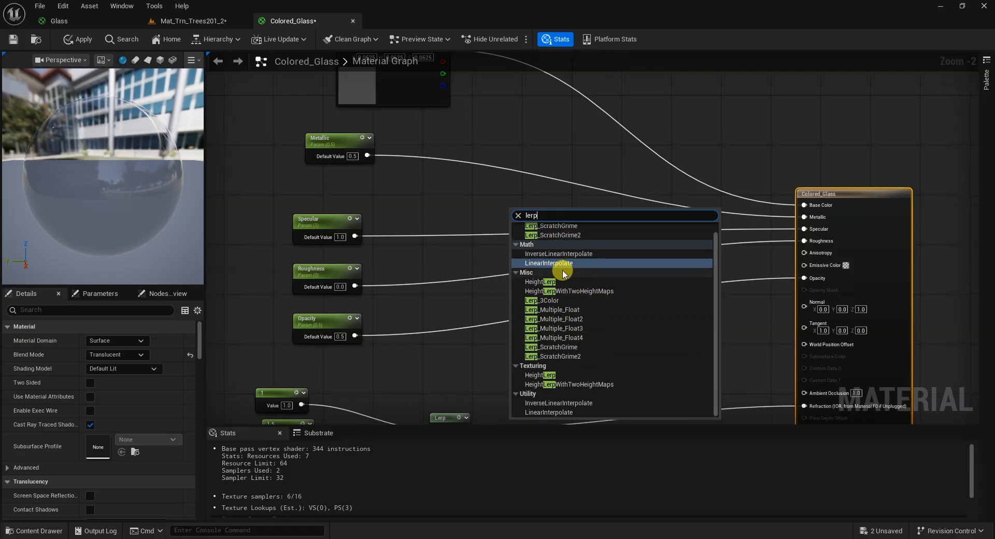
click(549, 263)
drag(535, 215, 590, 195)
Step: Disconnect the Fresnel from the refraction Lerp's Alpha and move the ExponentIn and Fresnel nodes up beside the scalar parameters
scroll(569, 346, down, 2)
right_drag(577, 348, 578, 264)
scroll(520, 324, up, 1)
right_drag(568, 308, 649, 306)
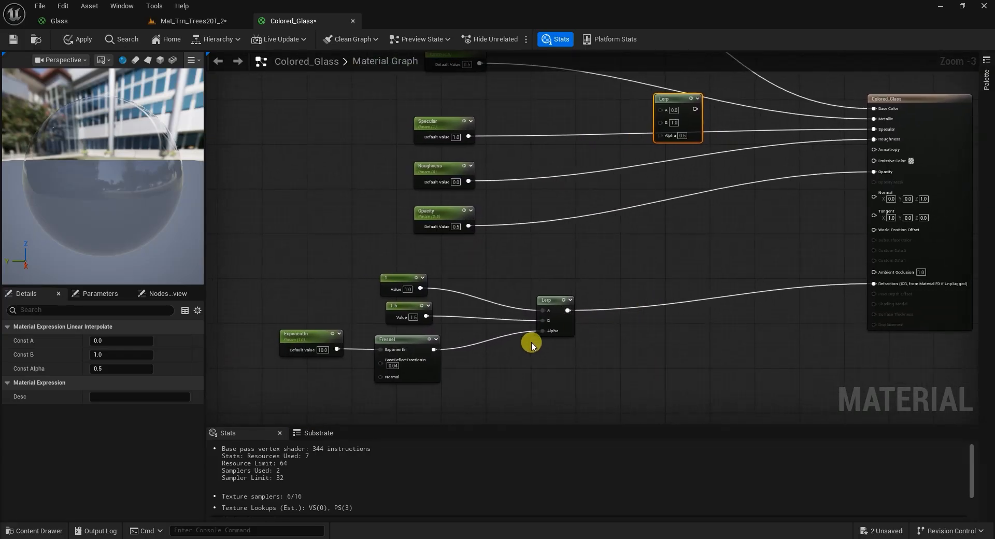
drag(530, 333, 531, 334)
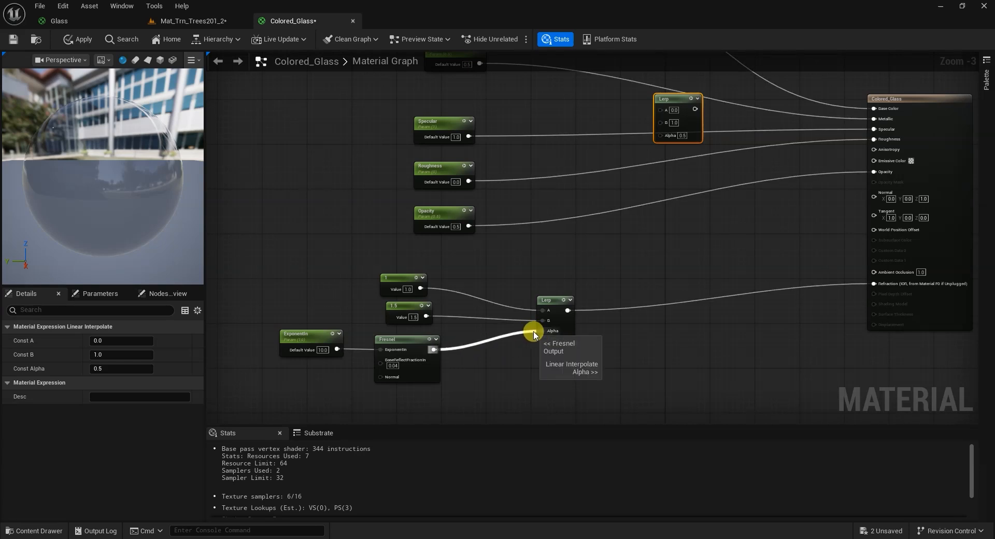
alt+click(533, 336)
right_drag(533, 339, 566, 377)
drag(334, 336, 402, 147)
Step: Move the refraction Lerp closer to the Colored_Glass output and shift its 1 and 1.5 constants over with it
right_drag(714, 232, 634, 284)
drag(571, 353, 672, 324)
drag(317, 307, 479, 400)
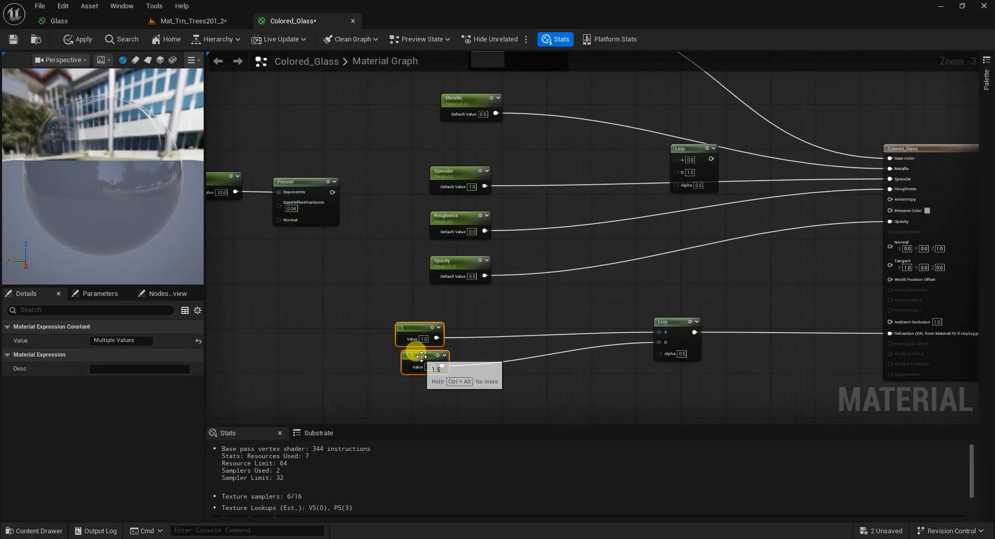
drag(421, 356, 549, 359)
Step: Place the unconnected Lerp just in front of the Colored_Glass output's upper inputs and shift the output node slightly outward
right_drag(756, 241, 680, 305)
drag(612, 217, 613, 191)
scroll(604, 154, up, 2)
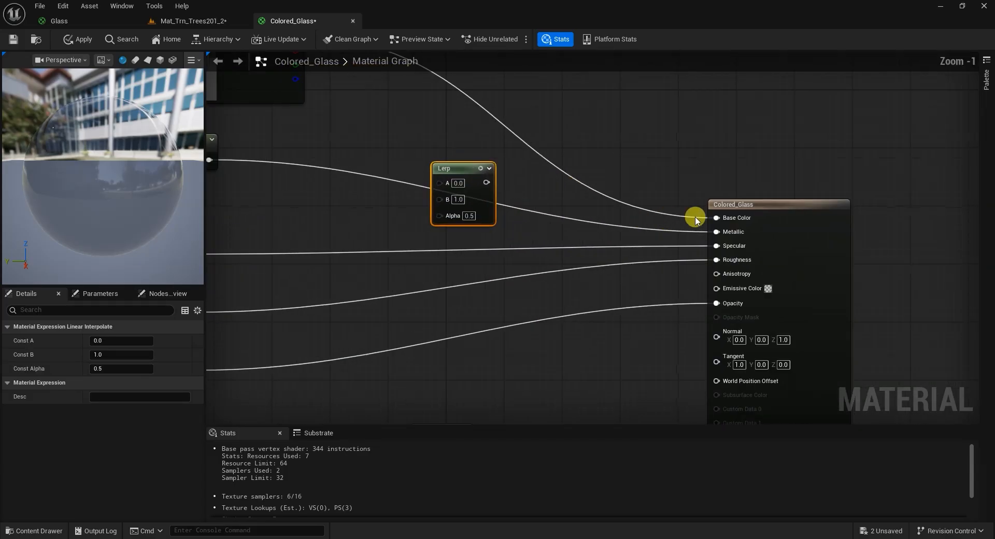
drag(756, 203, 771, 204)
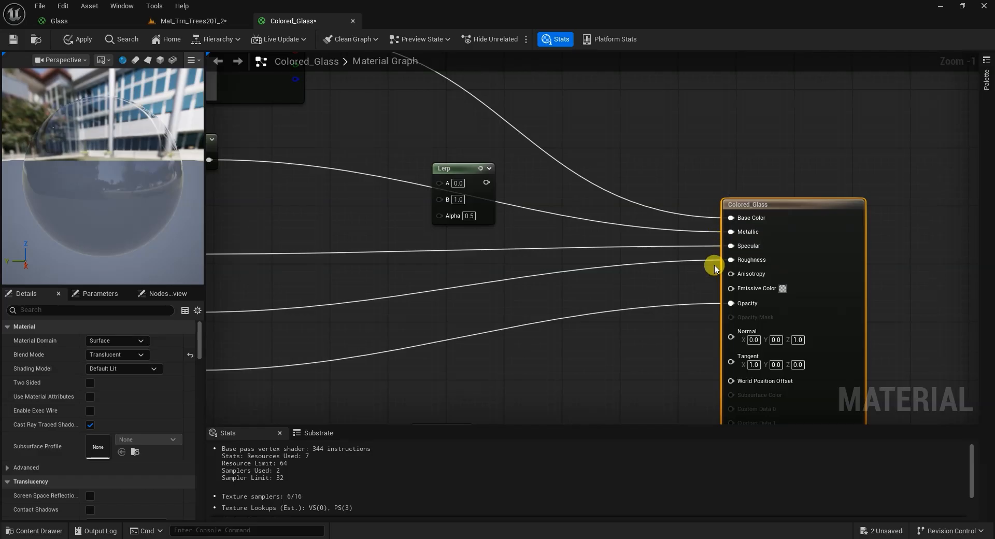
right_drag(449, 202, 448, 226)
drag(459, 190, 603, 262)
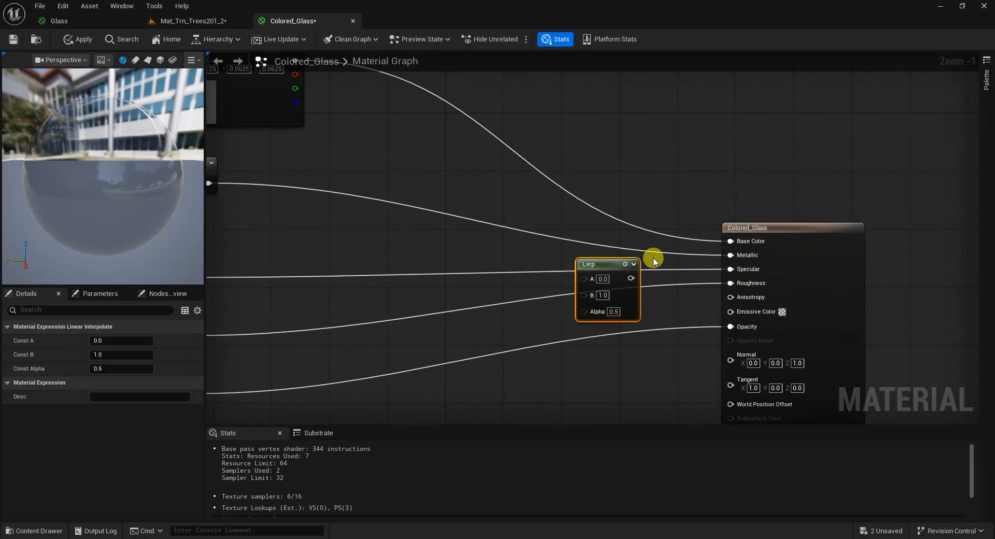
Step: Disconnect the Metallic, Specular and Roughness inputs of Colored_Glass and widen the gap between the output node and the unconnected Lerp
alt+click(715, 256)
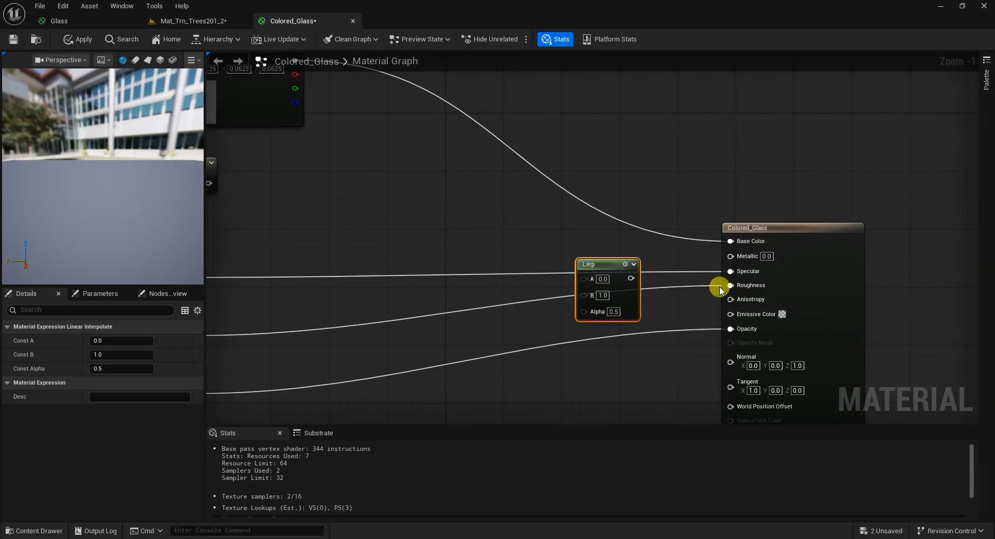
click(715, 274)
alt+click(719, 274)
alt+click(717, 291)
scroll(657, 315, down, 1)
drag(695, 231, 731, 261)
drag(558, 273, 550, 241)
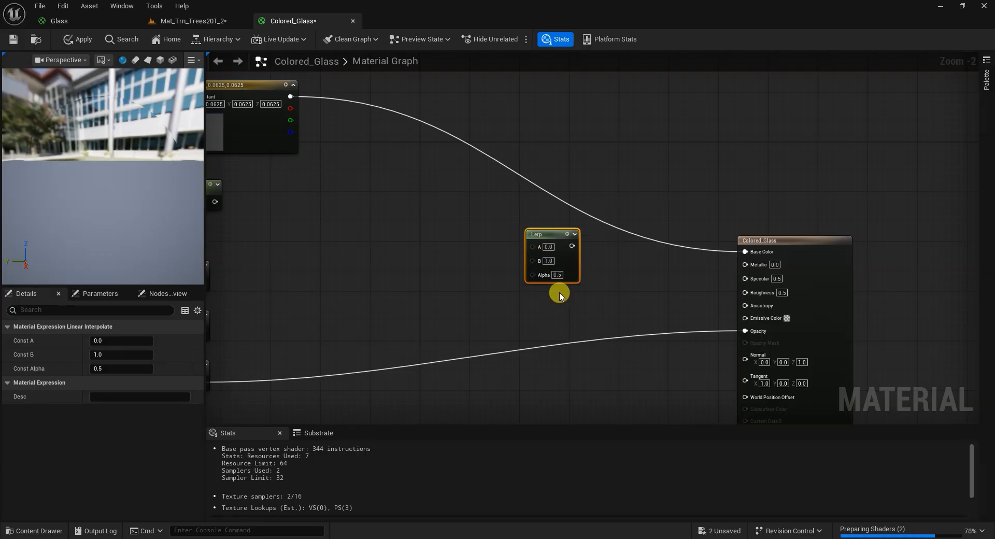
Step: Duplicate the unconnected Lerp twice and stack the three Lerps in a column before the output node
key(ctrl+d)
drag(578, 295, 549, 295)
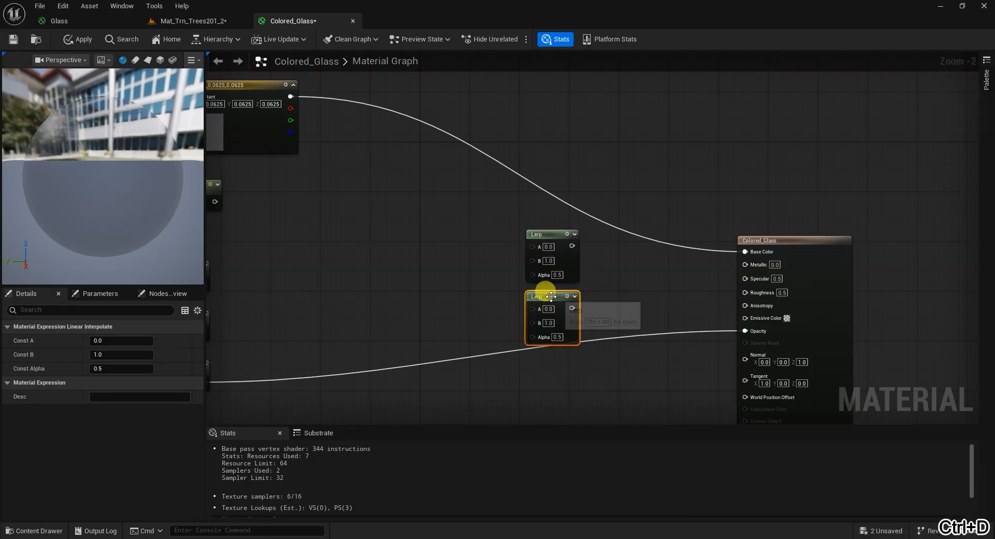
key(ctrl+d)
right_drag(643, 295, 641, 224)
drag(561, 244, 536, 301)
right_drag(607, 194, 576, 244)
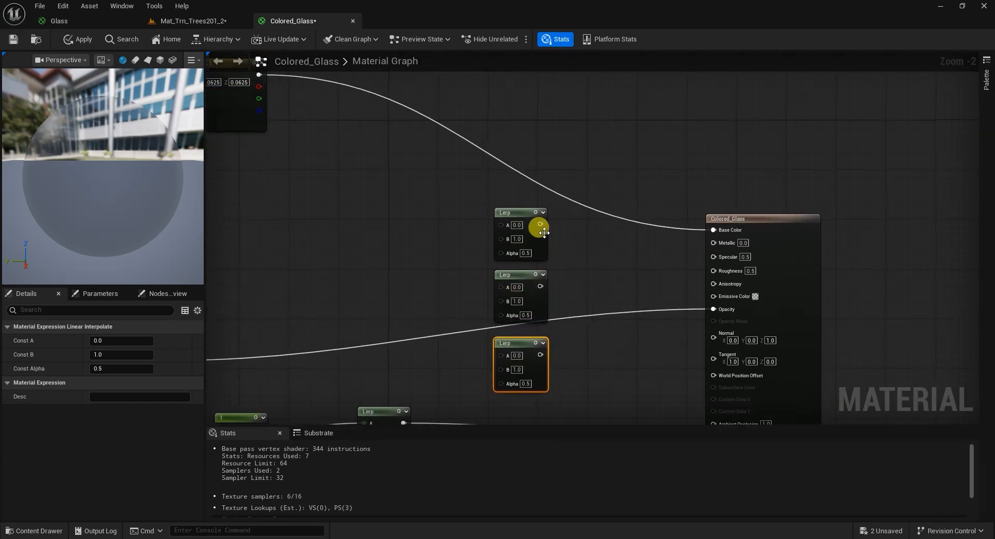
Step: Connect the three stacked Lerps to the Metallic, Specular and Roughness inputs and move the output node farther away
drag(540, 224, 713, 243)
drag(539, 286, 715, 254)
drag(539, 355, 719, 268)
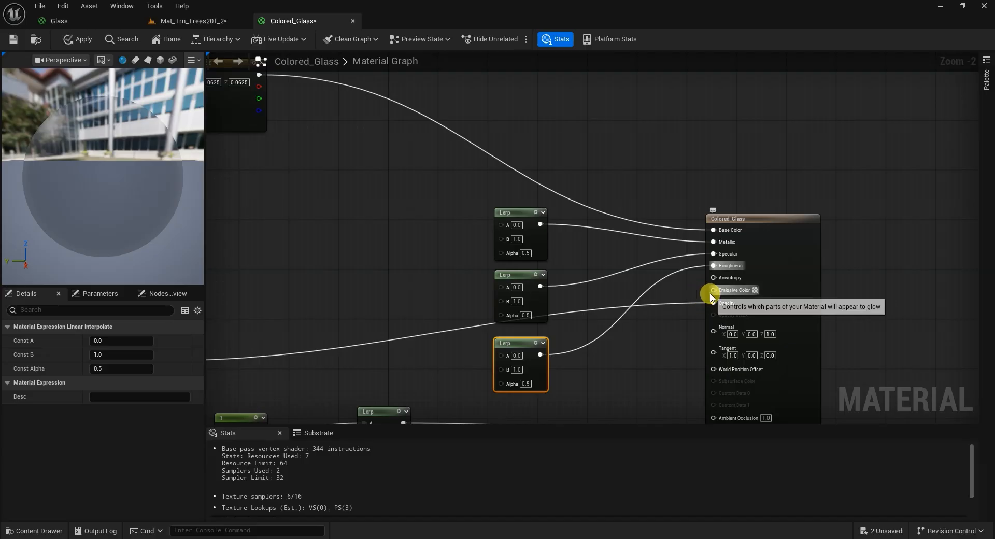
right_drag(606, 380, 674, 349)
drag(794, 229, 836, 209)
Step: Move the Metallic parameter closer to the Lerps, duplicate it and name the copy Metallic min
right_drag(359, 230, 408, 239)
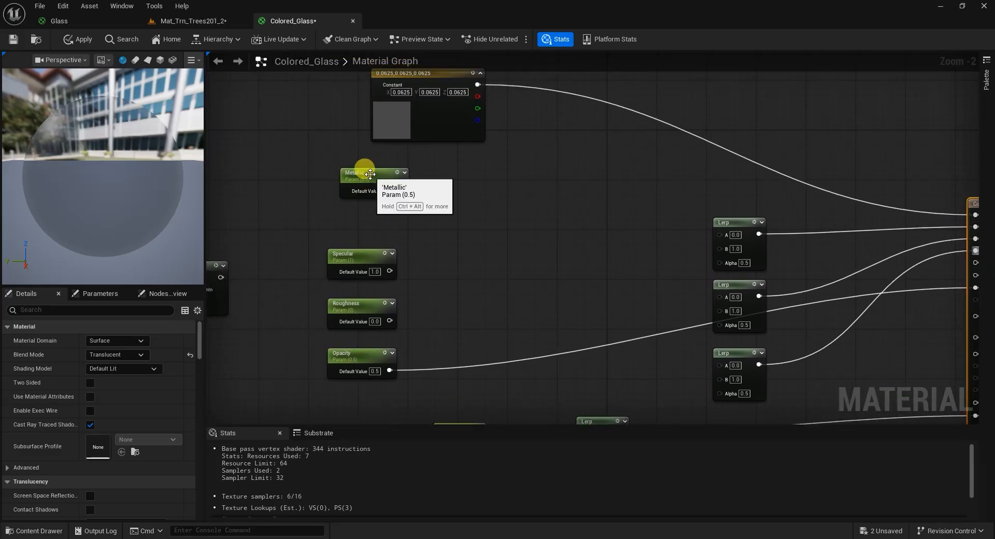
drag(373, 174, 503, 175)
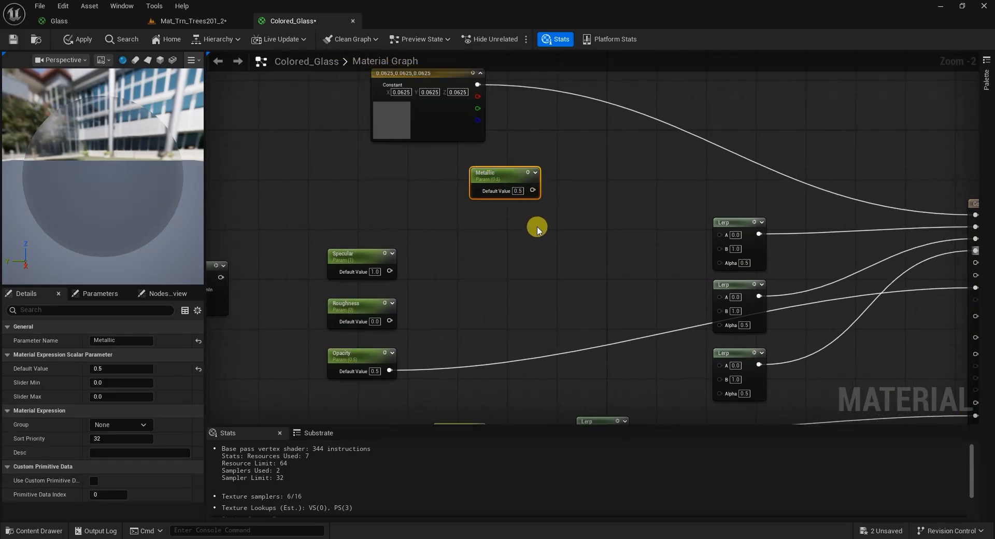
drag(504, 179, 506, 191)
key(ctrl+d)
drag(537, 227, 518, 244)
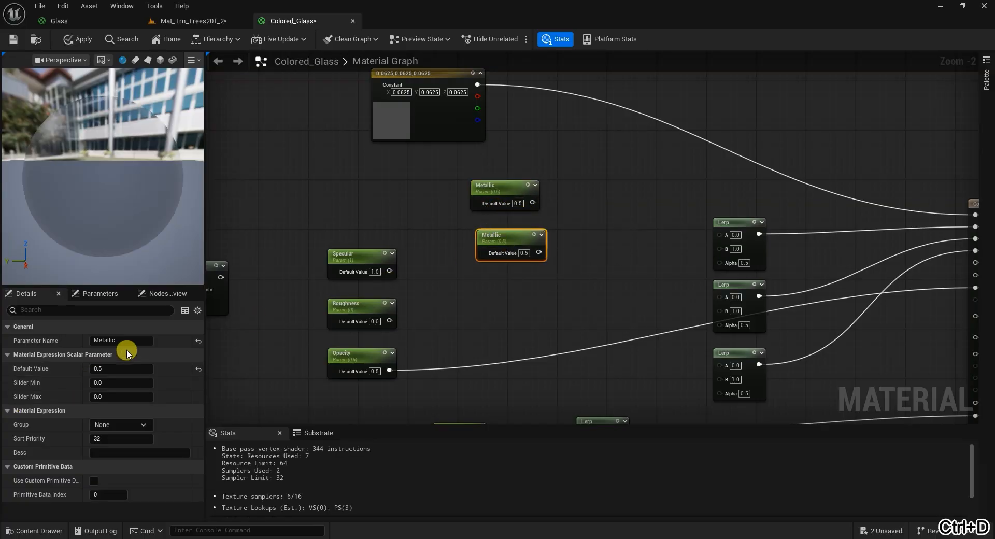
click(122, 340)
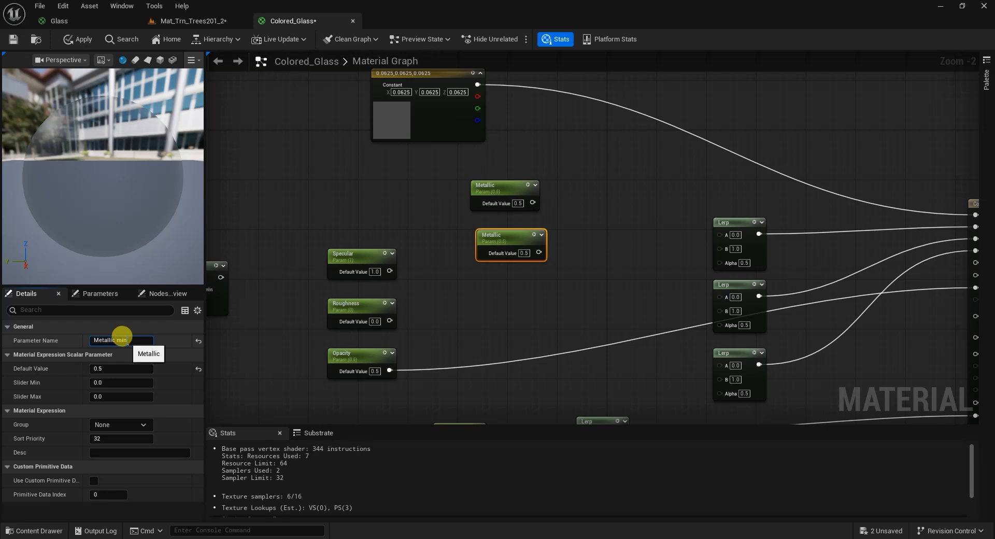
key(Return)
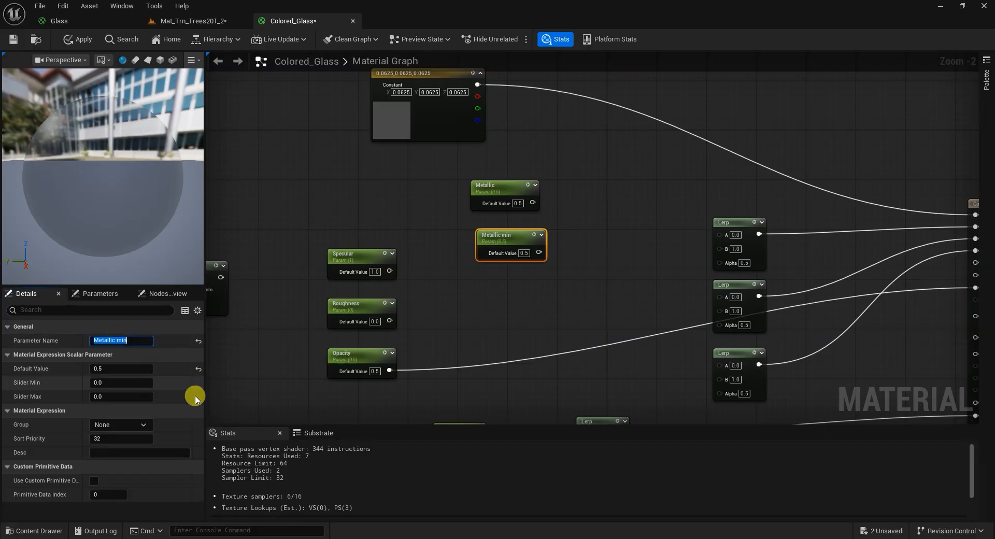
Step: Stack Metallic above Metallic min and connect them to inputs A and B of the Metallic Lerp
drag(502, 235, 503, 218)
drag(497, 184, 511, 167)
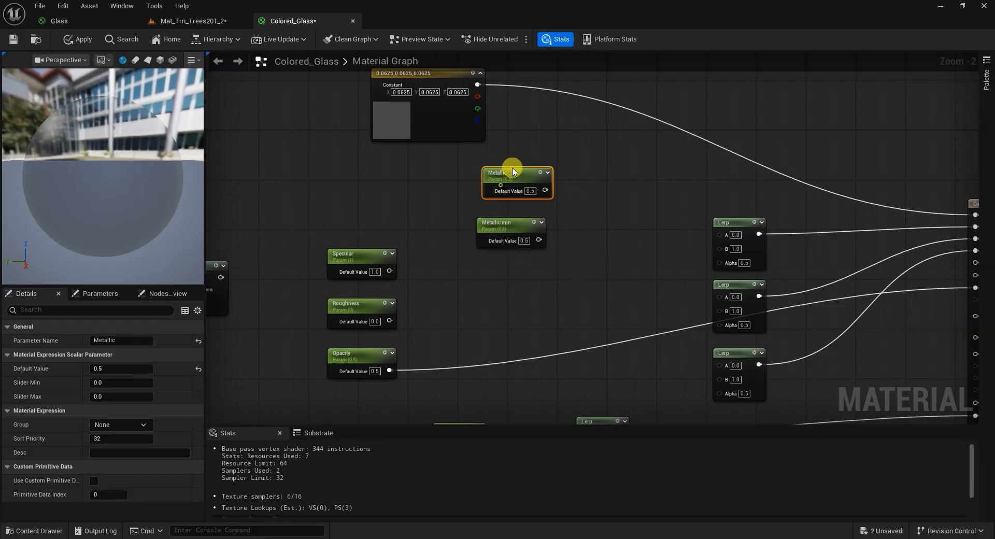
drag(511, 228, 517, 215)
right_drag(574, 238, 556, 241)
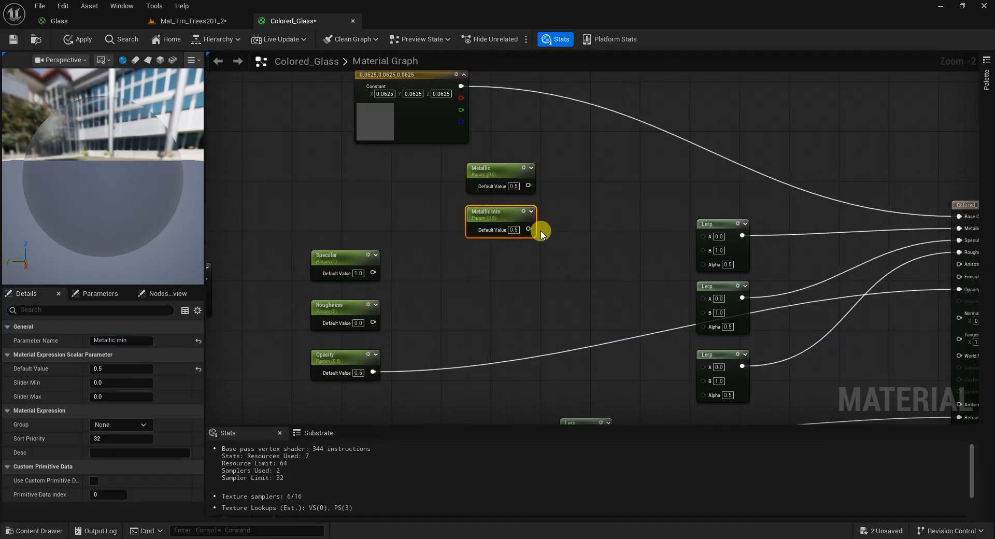
drag(528, 229, 705, 251)
drag(528, 186, 730, 207)
Step: Duplicate the Specular parameter as Specular Min and connect the two to inputs A and B of the Specular Lerp
right_drag(617, 263, 594, 206)
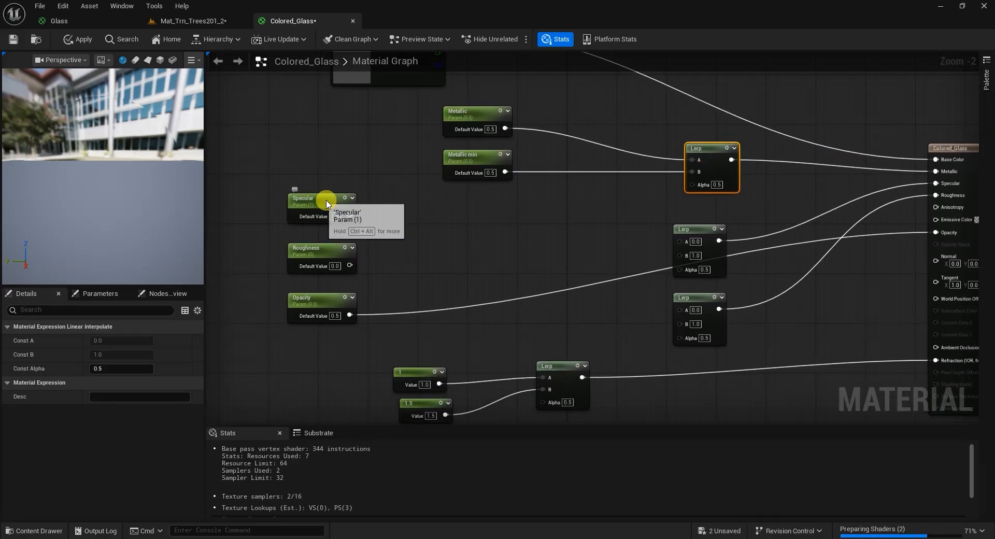
drag(326, 203, 457, 222)
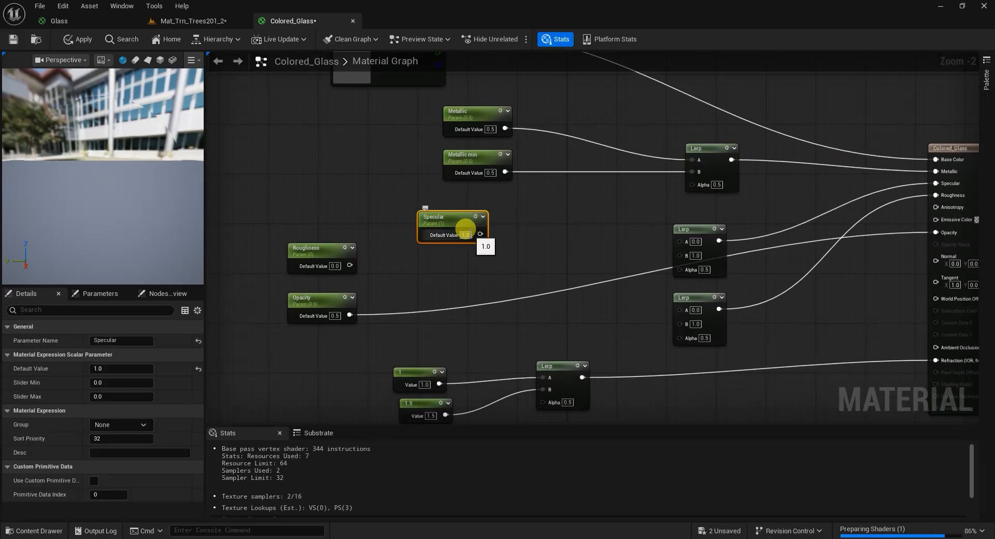
key(ctrl+d)
drag(501, 245, 458, 267)
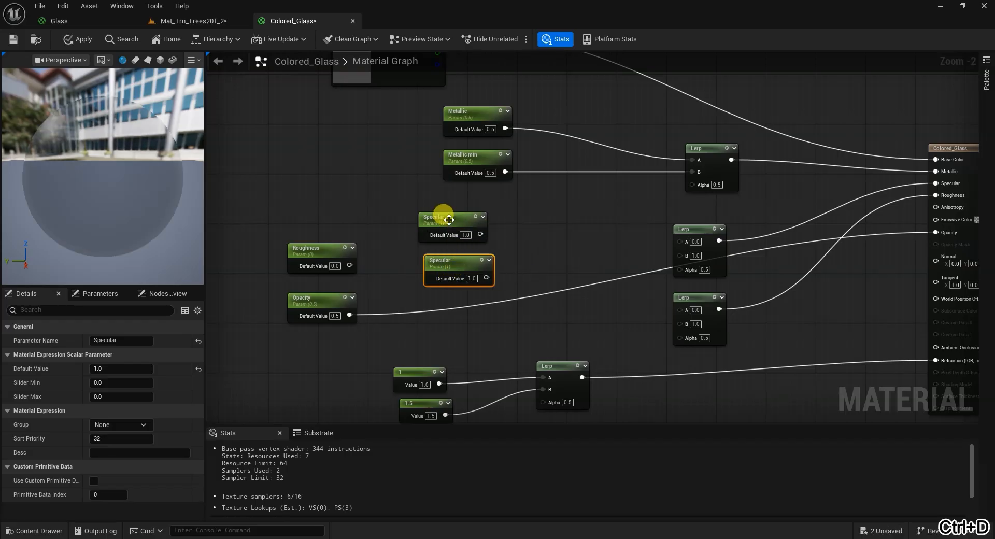
drag(448, 220, 455, 214)
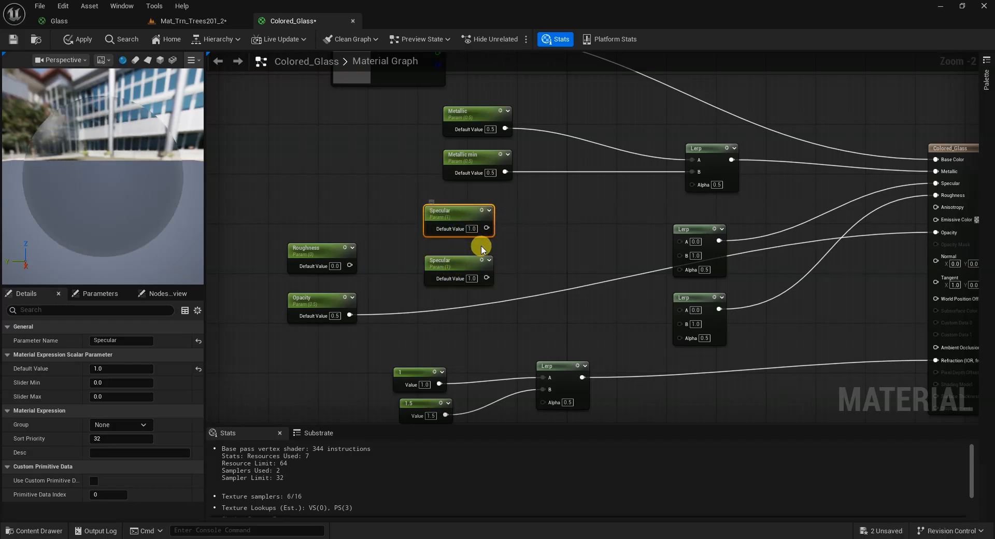
click(458, 264)
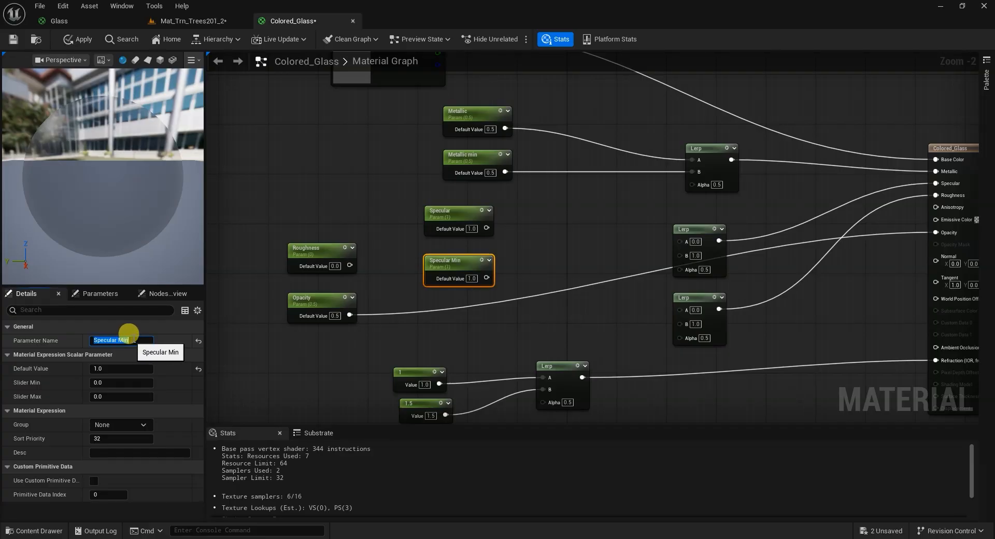
drag(487, 278, 683, 259)
drag(486, 233, 681, 245)
Step: Move the Roughness parameter below Specular Min and the Opacity parameter next to the Colored_Glass output
right_drag(402, 338, 420, 300)
drag(332, 215, 491, 296)
drag(338, 266, 862, 282)
mouse_move(584, 287)
right_down()
mouse_move(584, 297)
mouse_move(590, 286)
right_up()
drag(499, 293, 490, 278)
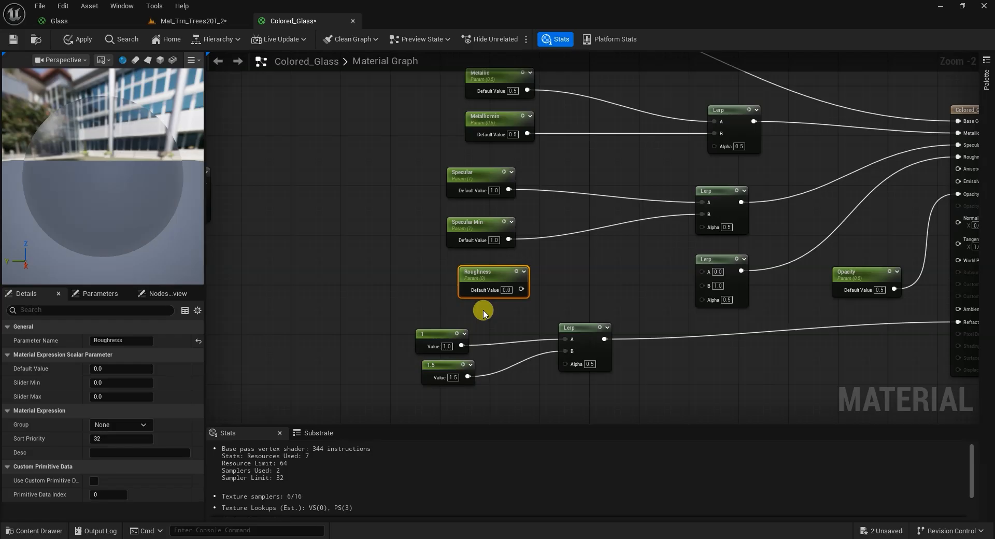
Step: Duplicate the Roughness parameter as Roughness min and connect the two to inputs A and B of the Roughness Lerp
key(ctrl+d)
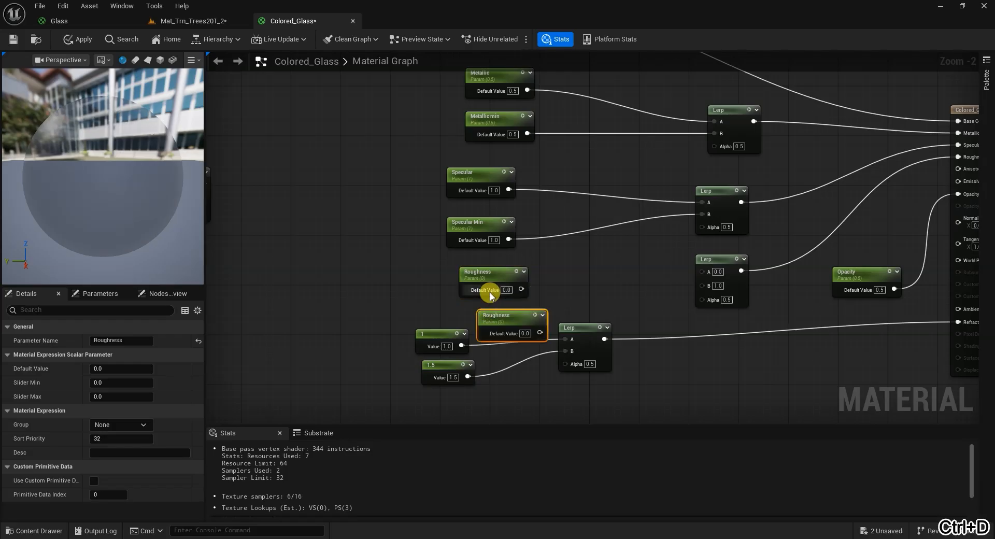
drag(489, 283, 483, 271)
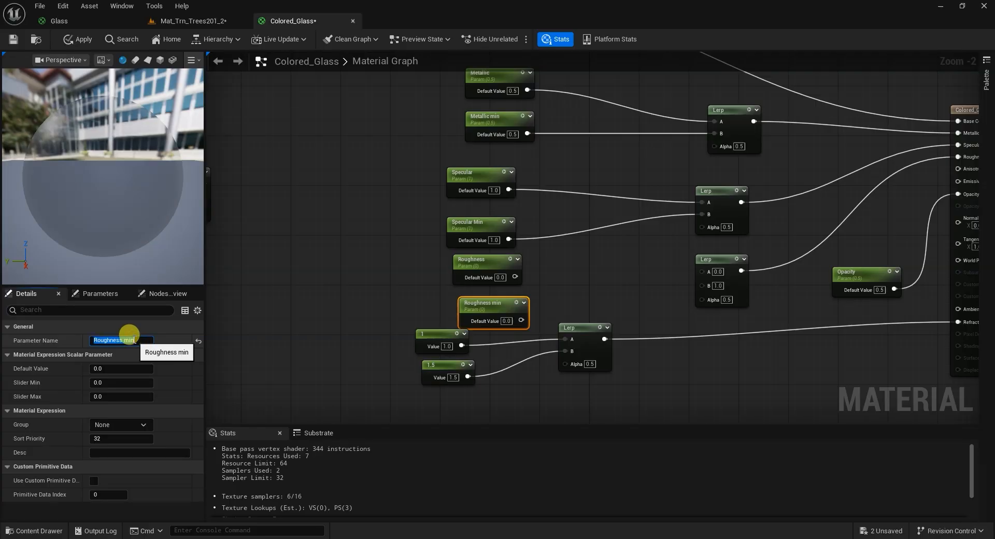
drag(492, 310, 487, 304)
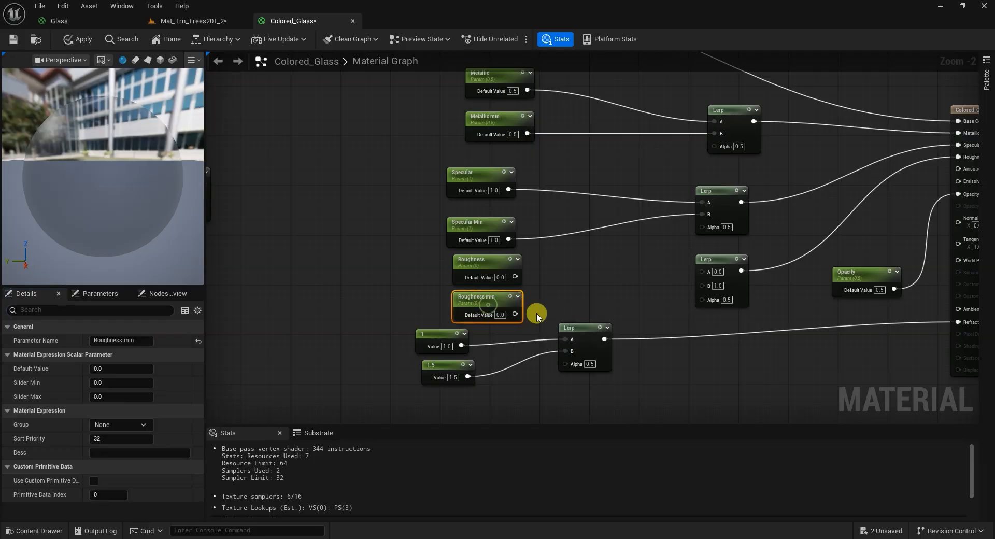
right_drag(639, 303, 581, 307)
drag(456, 318, 648, 291)
drag(457, 281, 668, 270)
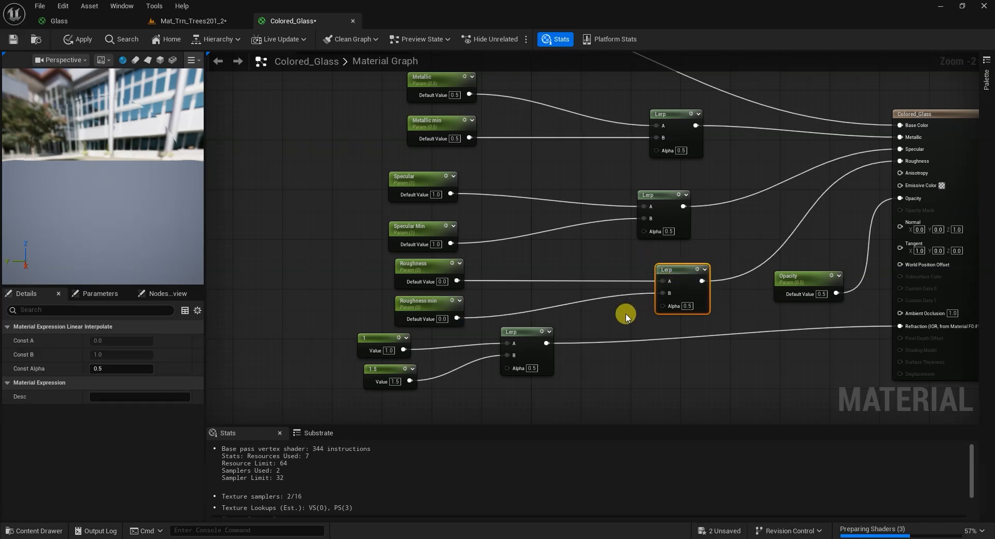
Step: Connect the Fresnel output to the Alpha inputs of the Metallic, Specular and Roughness Lerps
right_drag(627, 313, 703, 319)
scroll(628, 350, down, 3)
right_drag(371, 313, 437, 330)
scroll(430, 332, up, 2)
drag(240, 230, 472, 316)
right_drag(473, 333, 409, 279)
click(391, 291)
drag(292, 224, 760, 194)
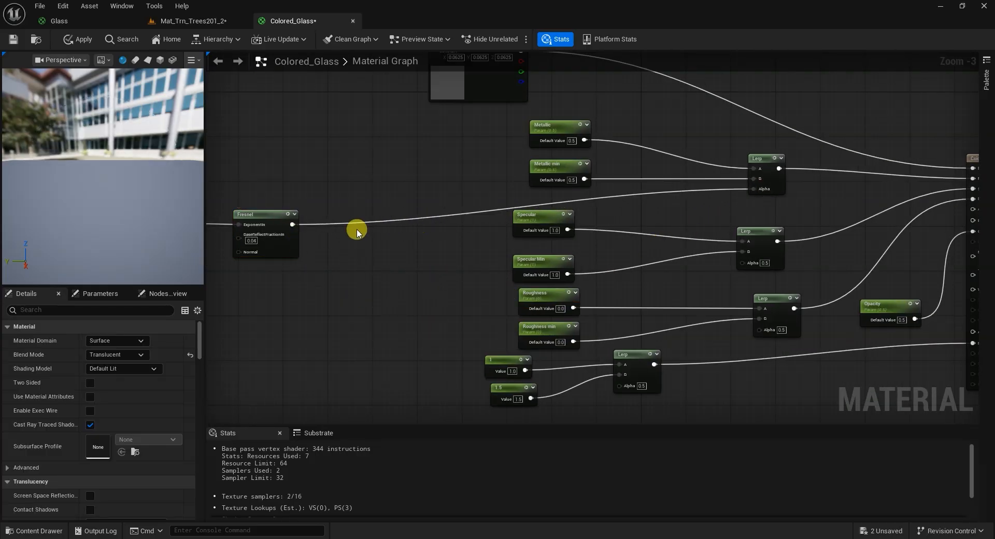
drag(293, 224, 742, 261)
drag(297, 230, 746, 332)
Step: Move the refraction Lerp and its 1 and 1.5 constants below the Roughness group, and adjust the Opacity and Roughness min positions
right_drag(777, 371, 645, 364)
mouse_move(752, 304)
mouse_down()
mouse_move(744, 303)
mouse_move(757, 286)
mouse_up()
right_drag(604, 376, 652, 349)
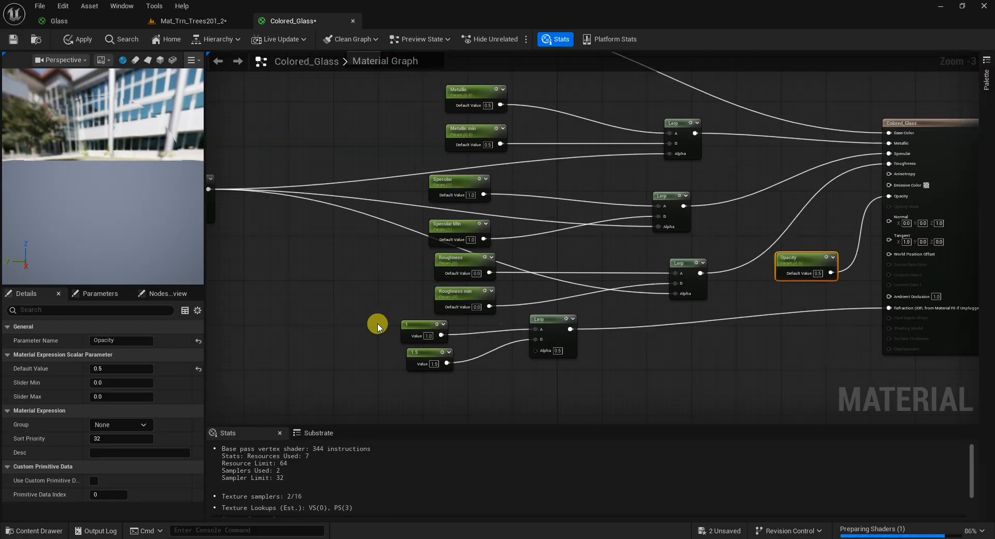
drag(559, 332, 704, 354)
drag(362, 313, 467, 374)
drag(410, 325, 471, 347)
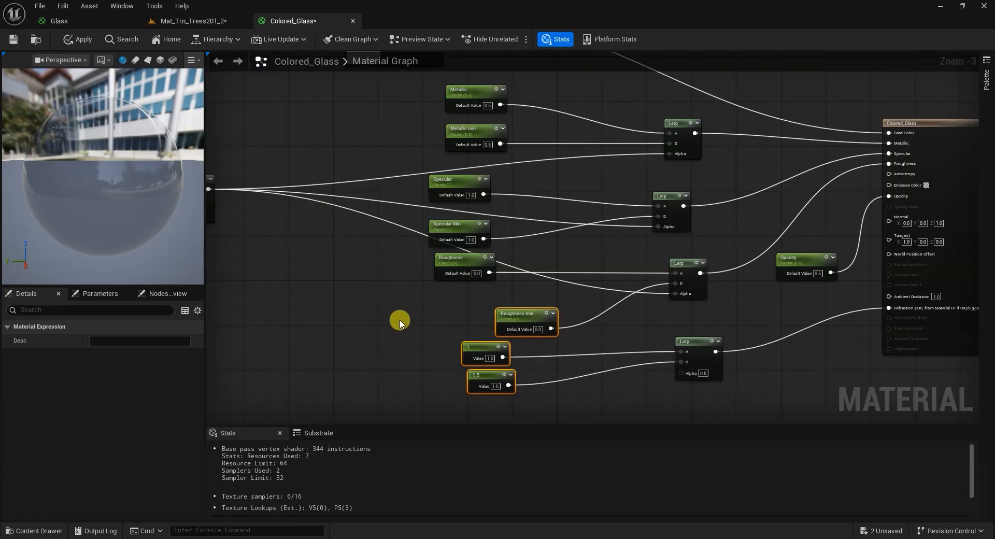
click(511, 317)
drag(510, 317, 463, 306)
drag(441, 337, 543, 398)
drag(489, 383, 472, 383)
Step: Connect the Fresnel output to the refraction Lerp's Alpha and rotate the material preview
right_drag(324, 306, 373, 282)
drag(256, 163, 730, 347)
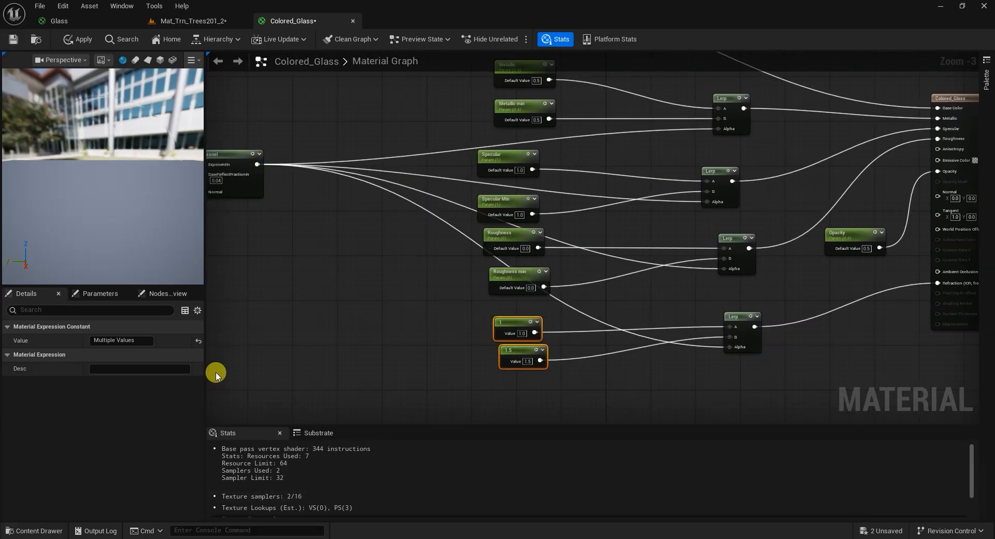
drag(124, 186, 114, 176)
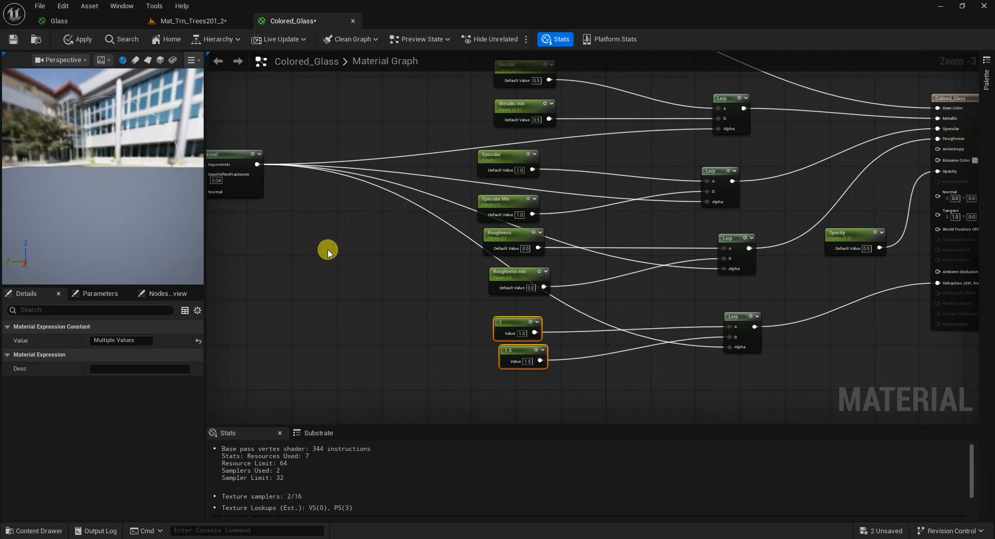
Step: Space out the Metallic, Specular and Roughness parameter pairs and the 1 and 1.5 constants in front of their Lerps
drag(732, 314, 730, 311)
right_drag(635, 361, 689, 408)
scroll(577, 295, down, 2)
scroll(564, 309, up, 2)
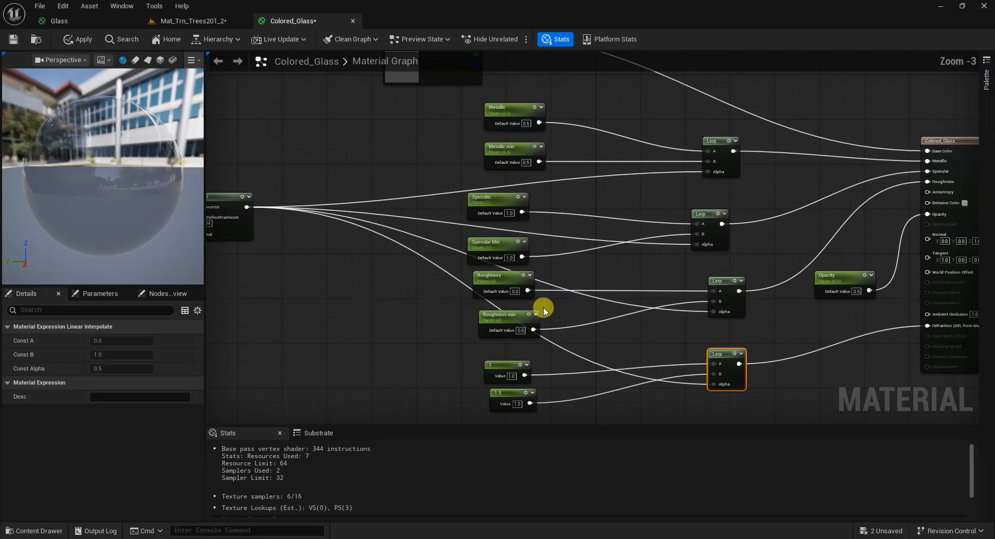
drag(509, 153, 585, 200)
drag(566, 199, 578, 177)
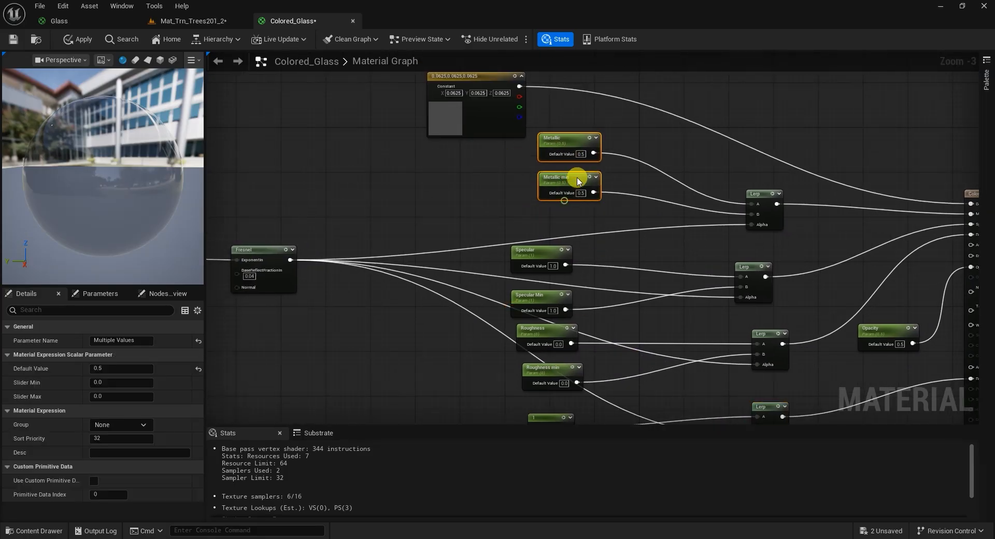
right_drag(620, 190, 601, 167)
drag(497, 186, 570, 236)
right_drag(626, 263, 626, 219)
drag(475, 235, 579, 282)
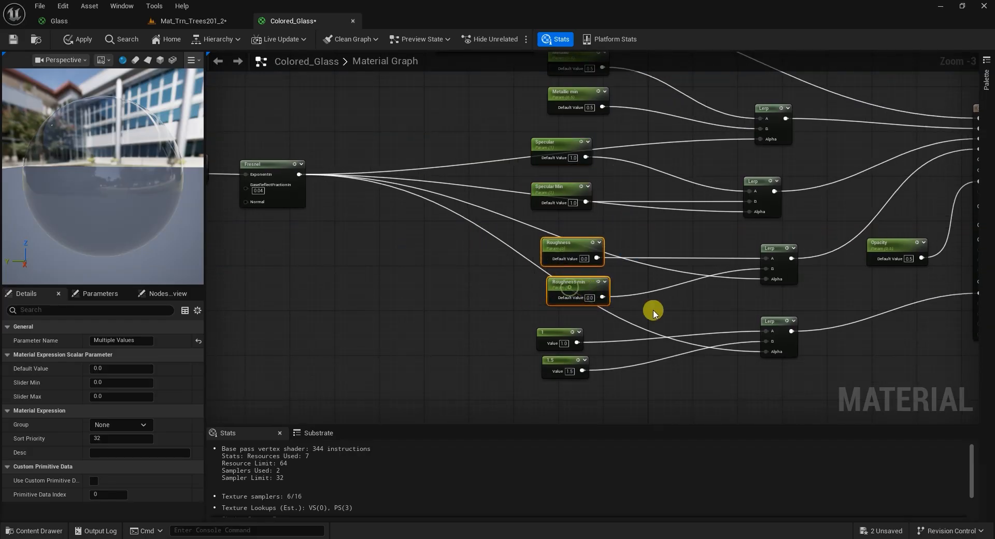
right_drag(651, 307, 638, 251)
drag(514, 267, 583, 318)
drag(548, 285, 560, 297)
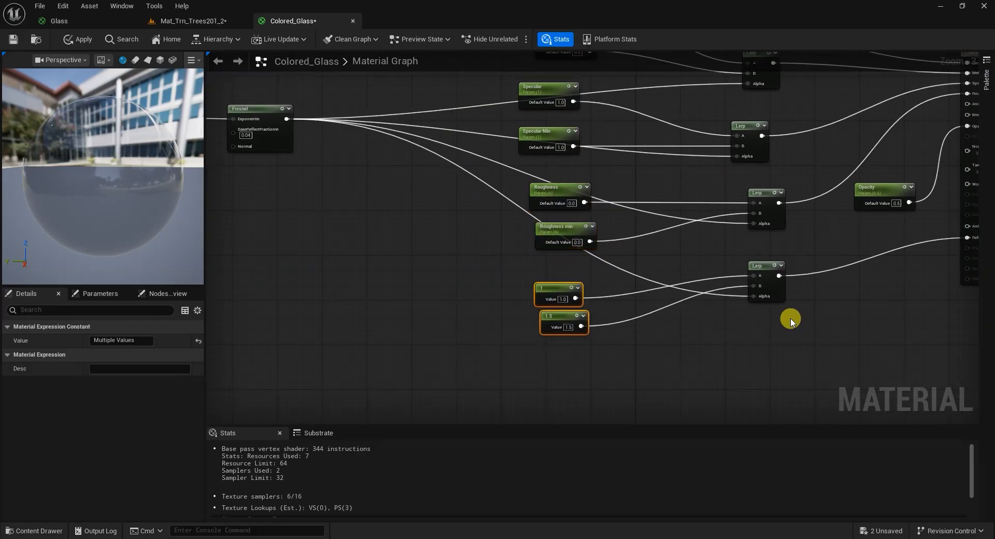
Step: Save the Colored_Glass material with its new Fresnel-driven Lerp connections
right_drag(788, 318, 760, 359)
click(14, 44)
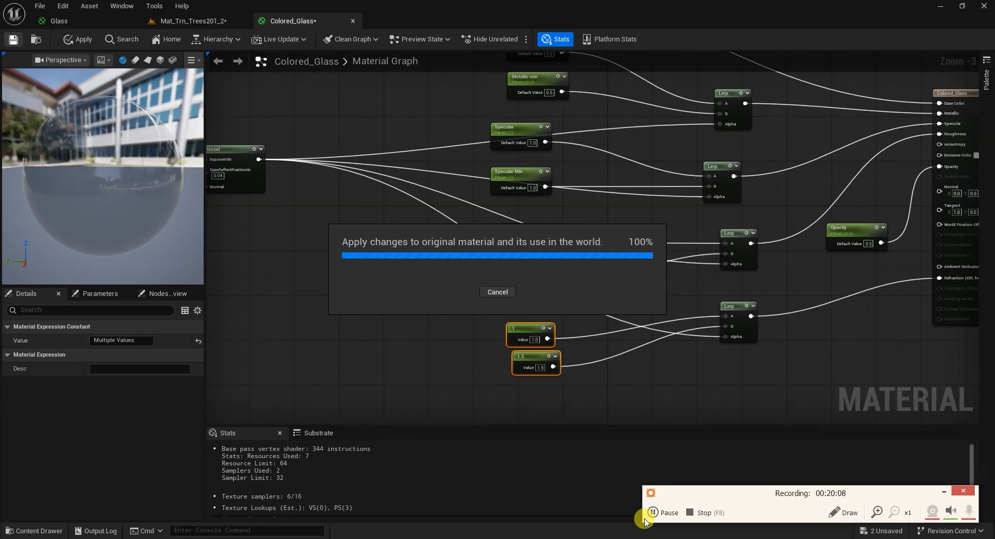
click(653, 512)
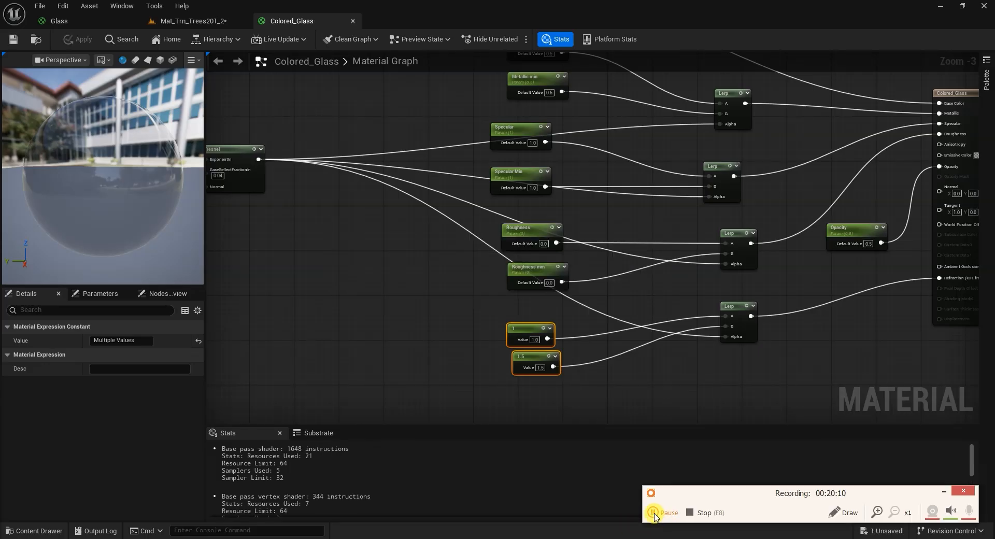
click(945, 495)
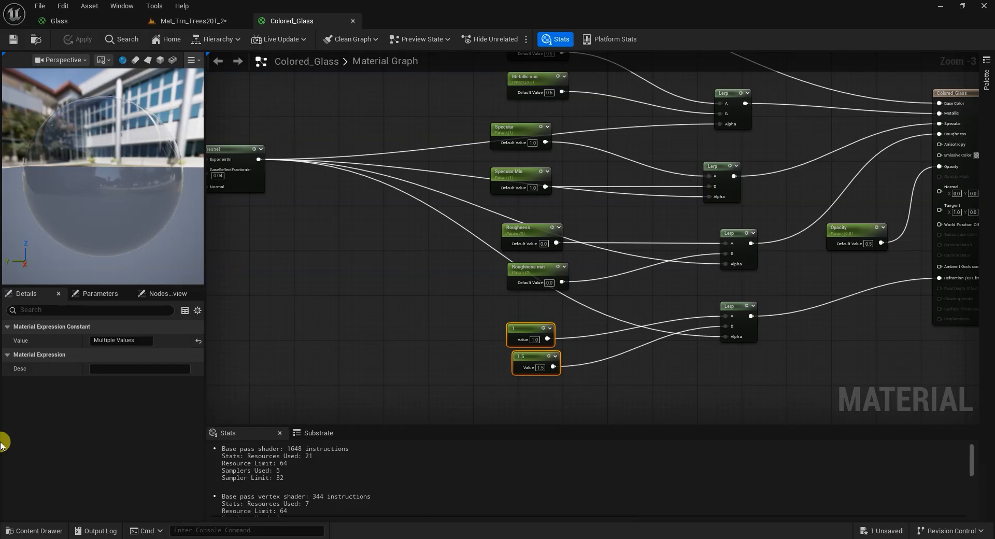
Step: Change the Base Color constant to bright pink with values 0.979167, 0.047113, 0.651094
right_drag(703, 385, 815, 418)
right_drag(403, 320, 500, 361)
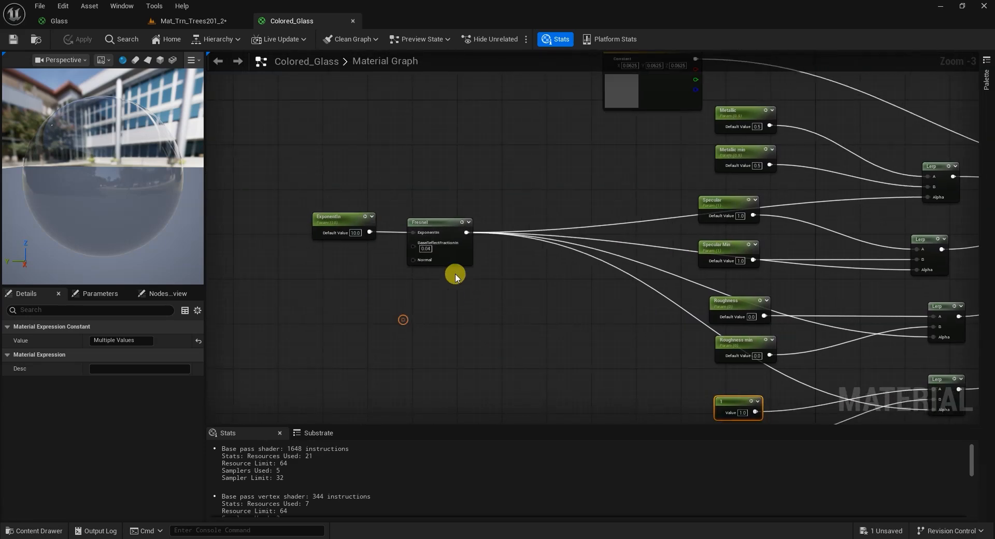
right_drag(433, 221, 473, 226)
right_drag(564, 292, 423, 282)
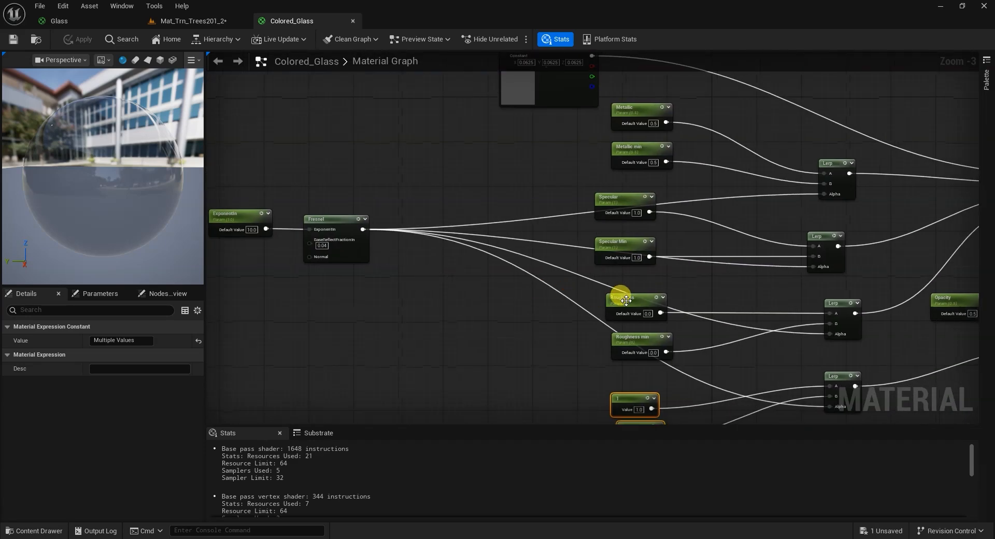
scroll(620, 296, down, 2)
right_drag(719, 316, 630, 305)
scroll(542, 179, up, 2)
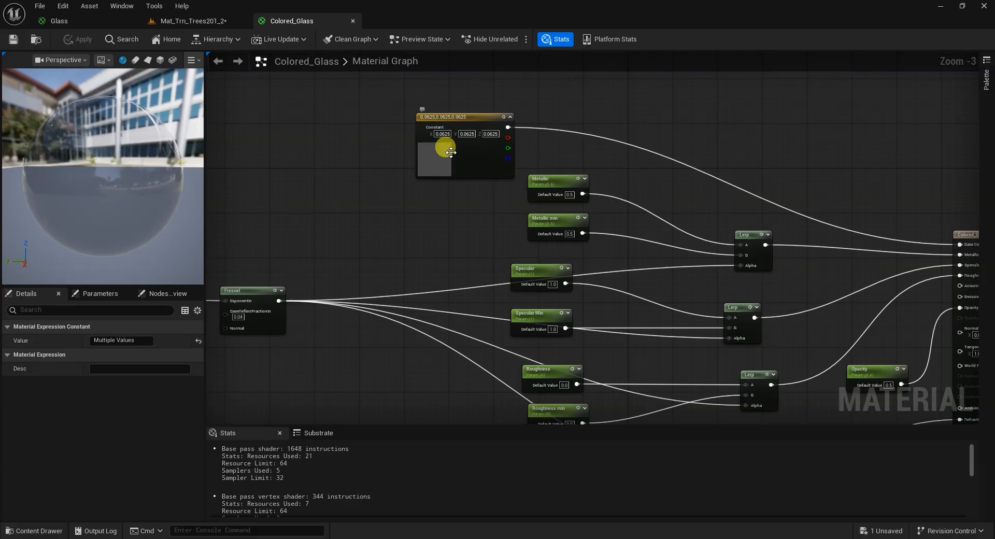
double_click(428, 150)
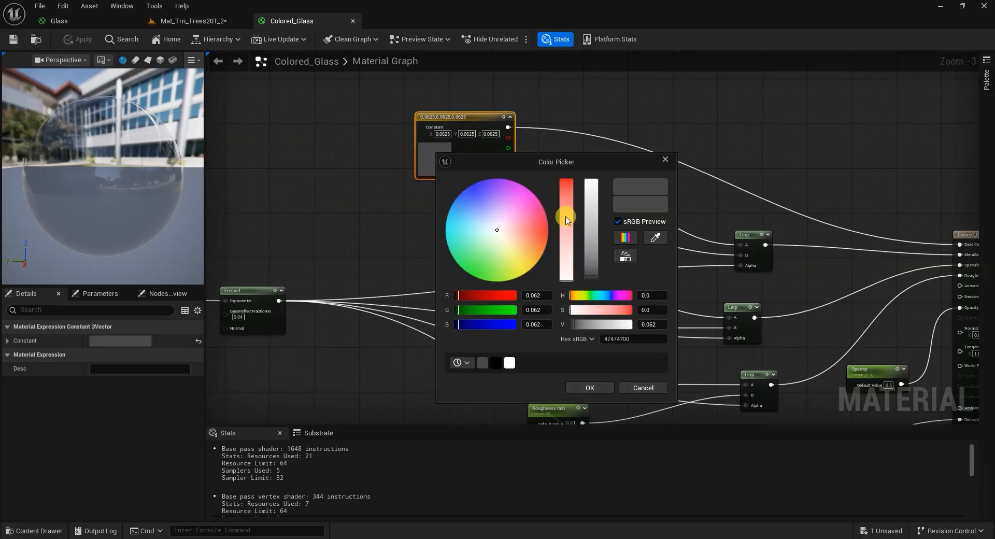
drag(565, 227, 568, 180)
drag(536, 232, 535, 199)
click(593, 193)
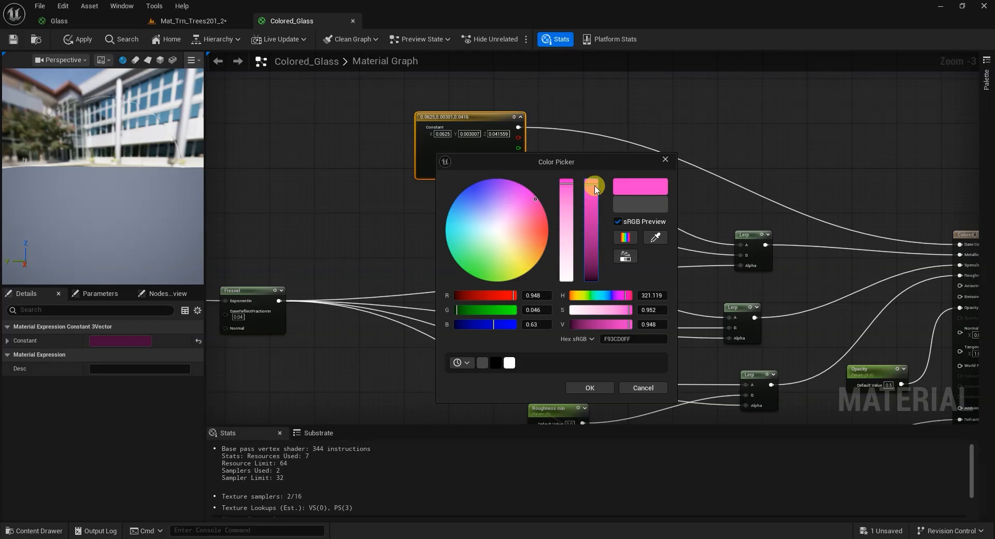
drag(595, 189, 595, 173)
click(590, 388)
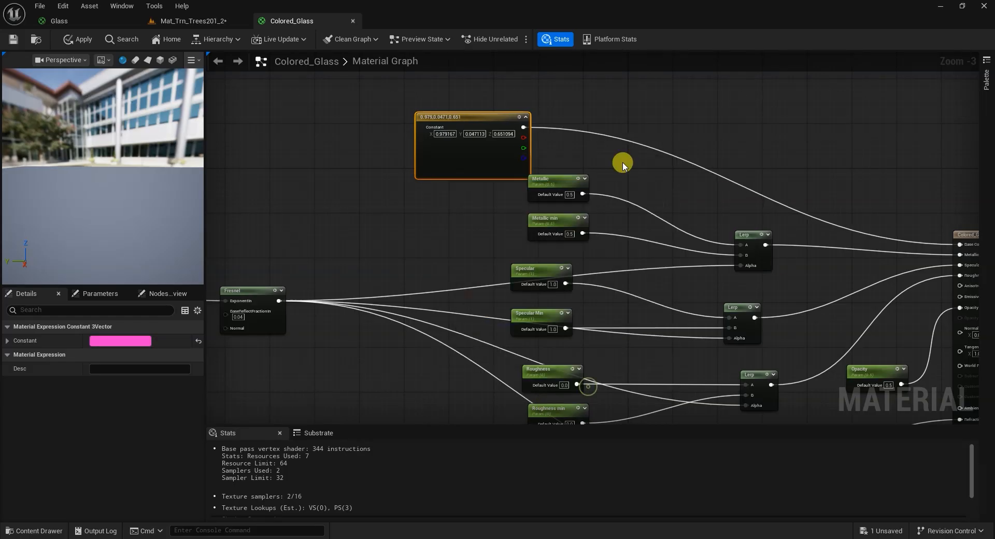
Step: Move the pink color constant up, clear of the Metallic parameters, and rotate the material preview to check the tint
drag(461, 115, 488, 98)
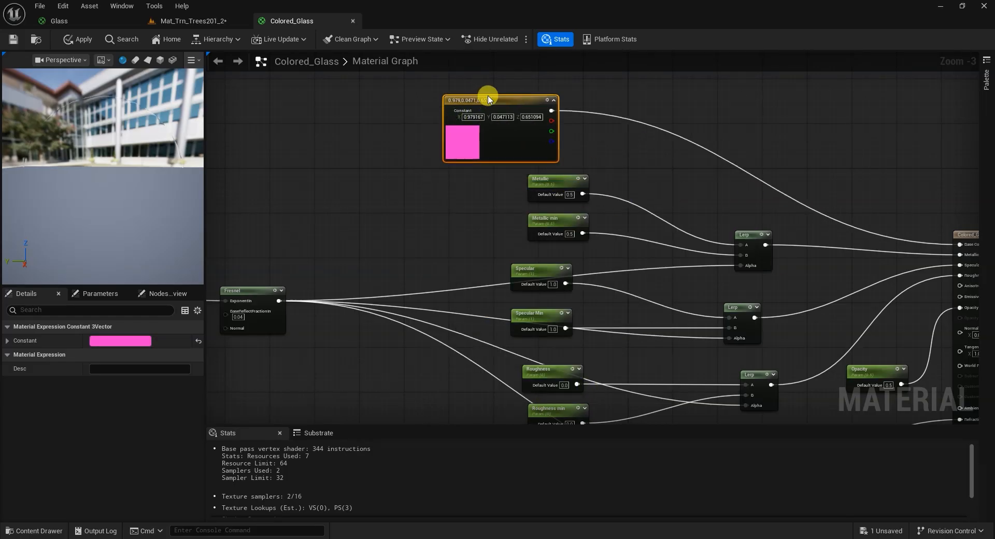
right_drag(682, 185, 484, 142)
scroll(682, 280, down, 2)
right_drag(680, 278, 720, 243)
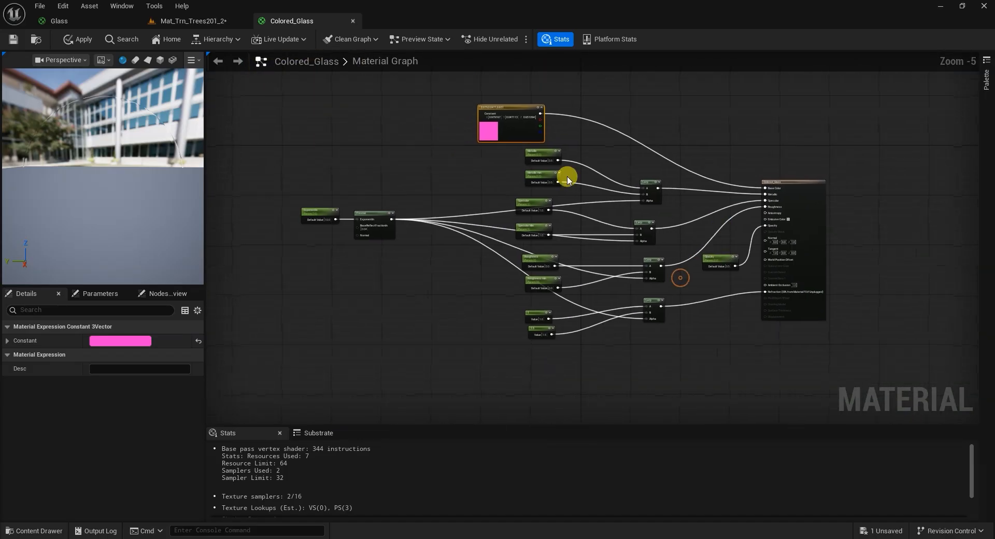
click(68, 40)
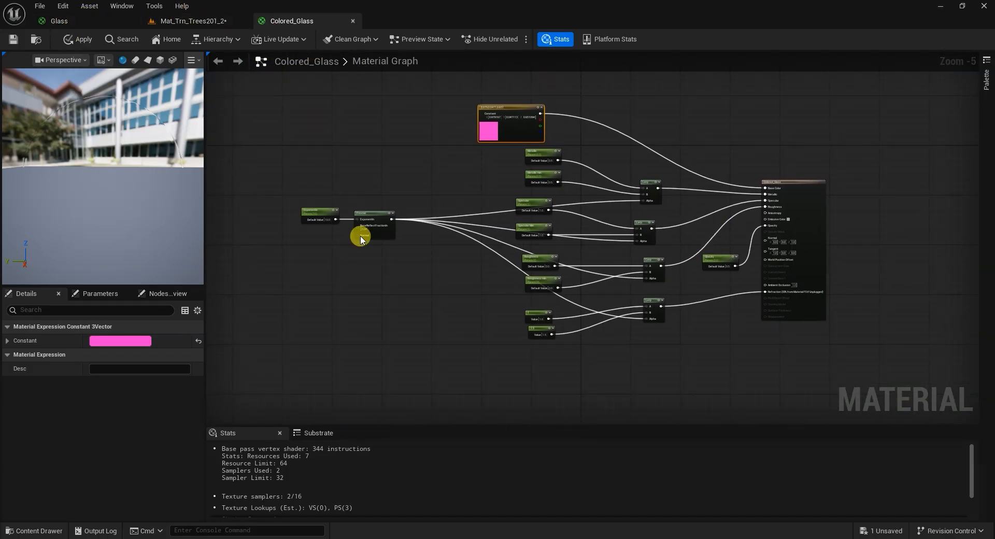
drag(88, 180, 104, 177)
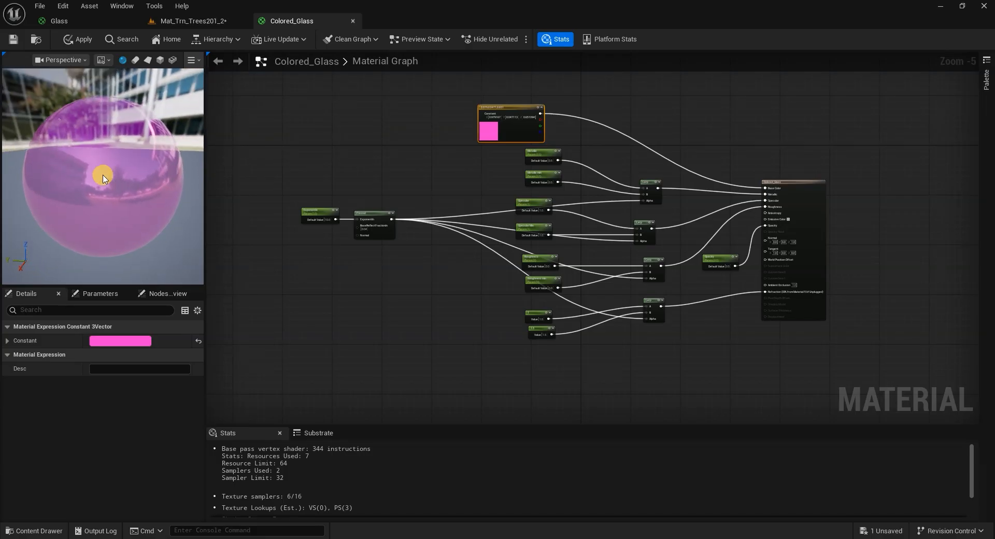
Step: Close the Glass material and create a material instance named Colored_Glass_Inst from Colored_Glass
click(64, 20)
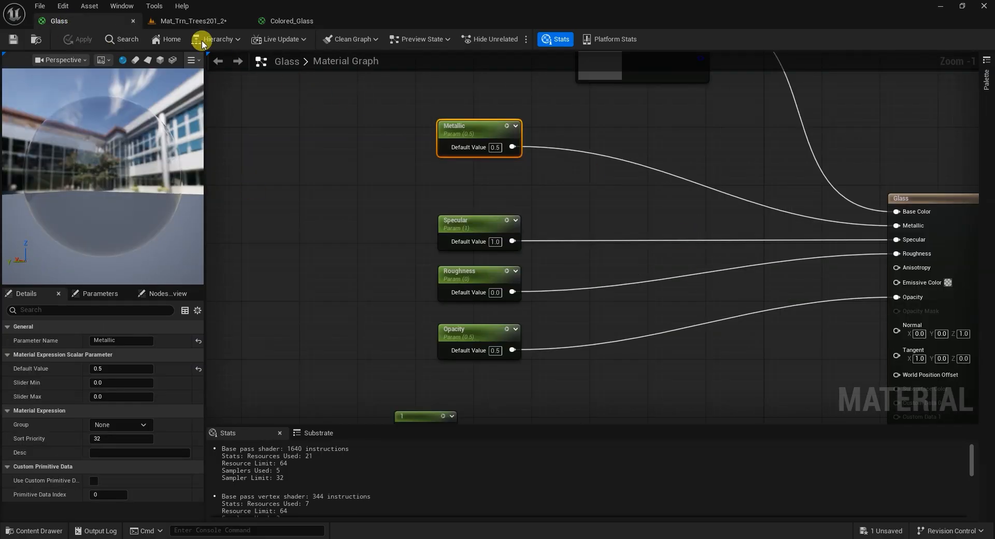
click(133, 23)
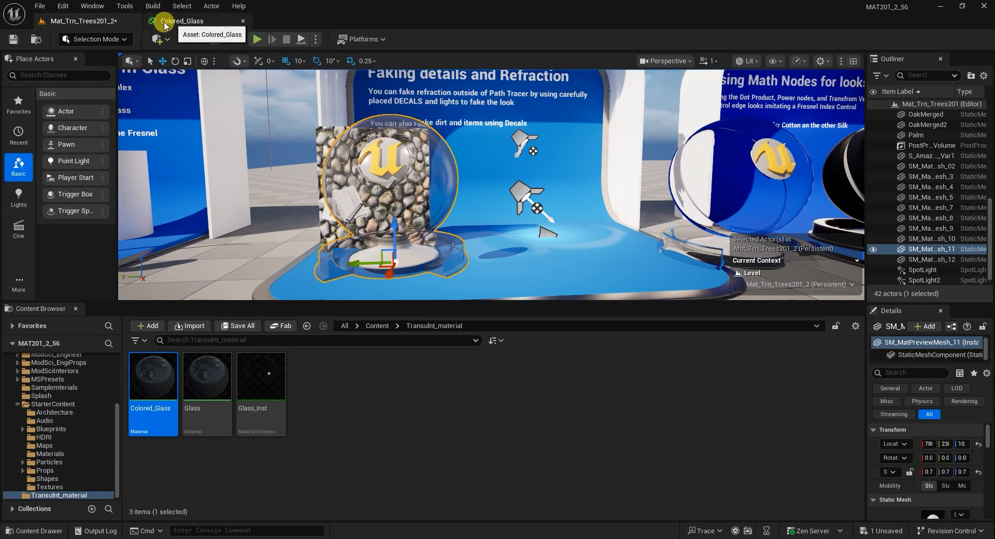
right_drag(527, 215, 471, 225)
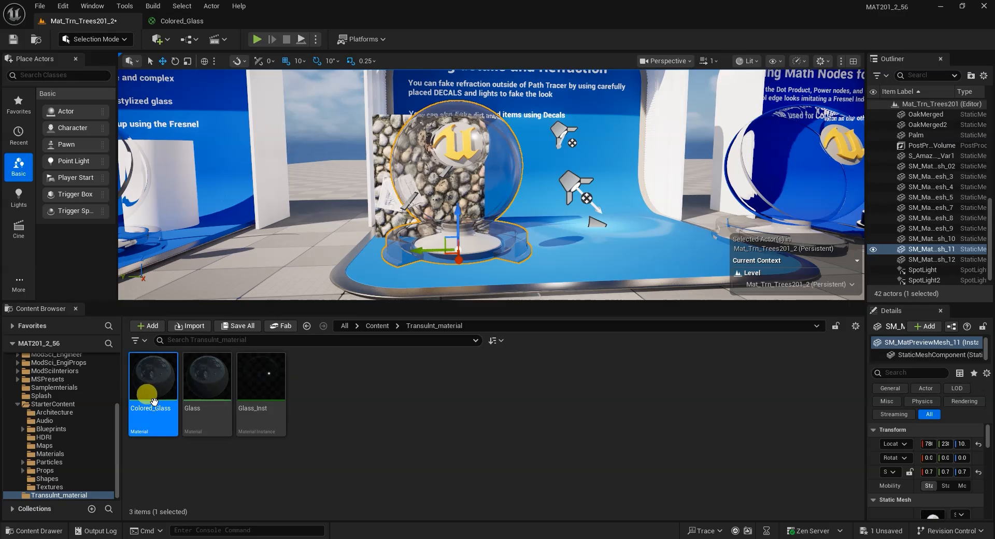
right_click(149, 376)
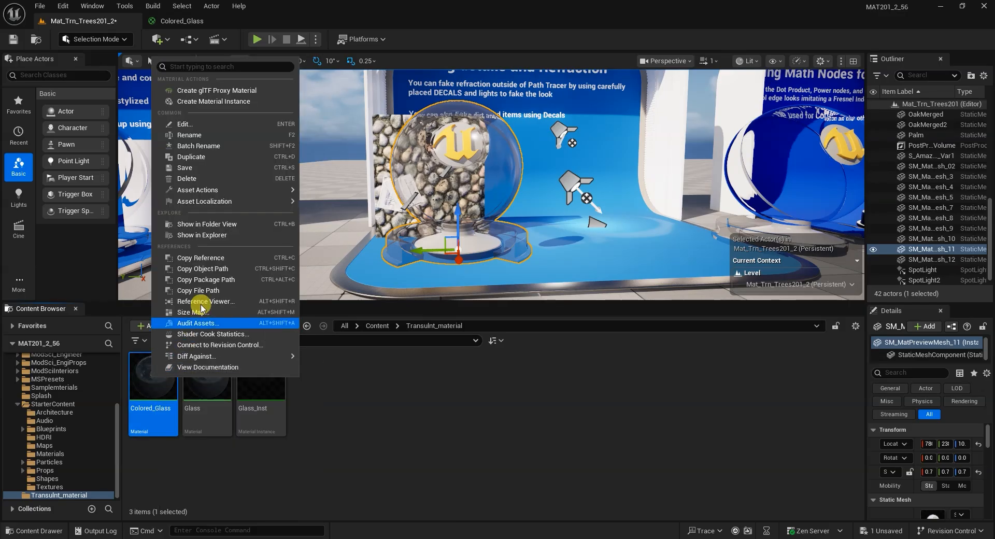
click(230, 102)
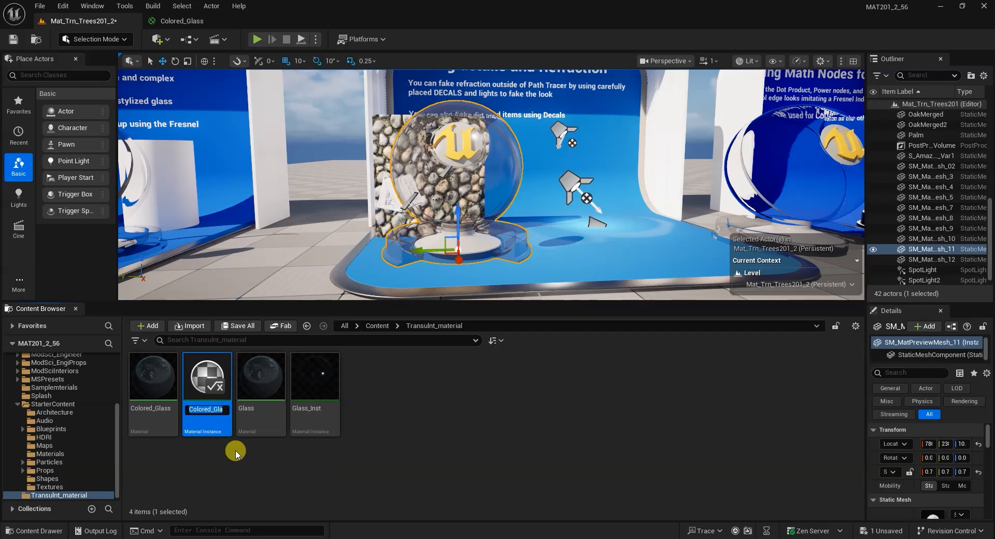
key(Return)
Step: Open Colored_Glass_Inst, inspect its preview sphere from another distance and angle, and save the instance
double_click(203, 366)
scroll(421, 284, down, 4)
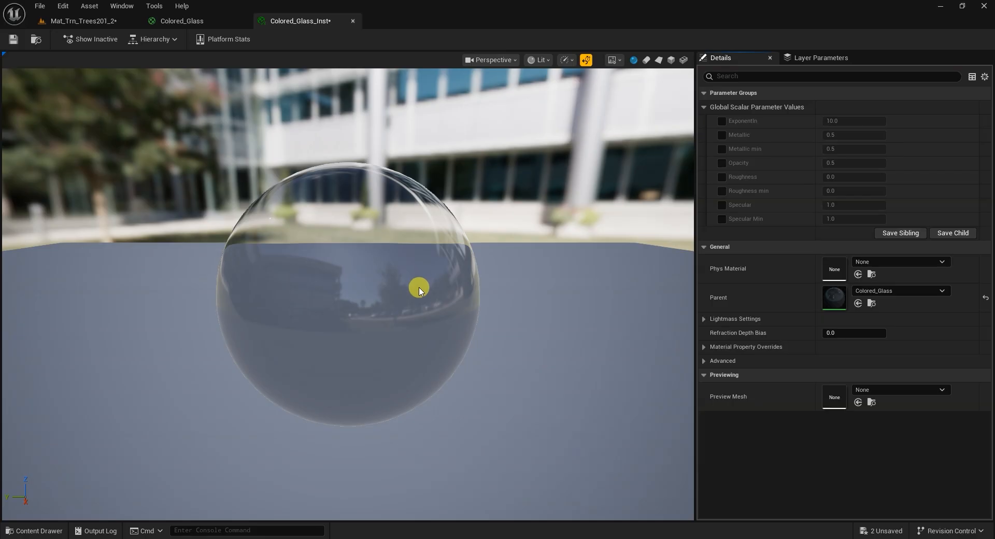
scroll(419, 288, up, 2)
drag(419, 289, 407, 313)
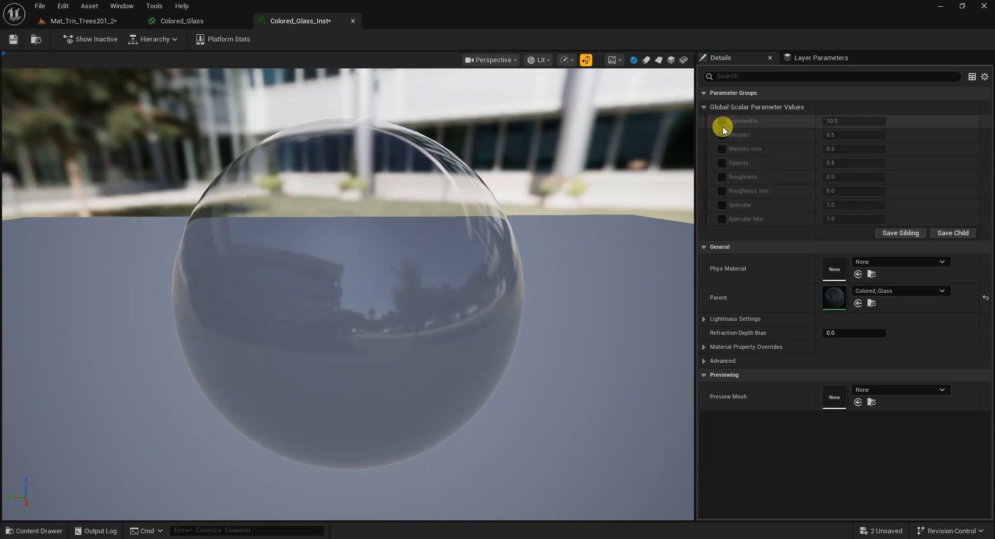
click(13, 41)
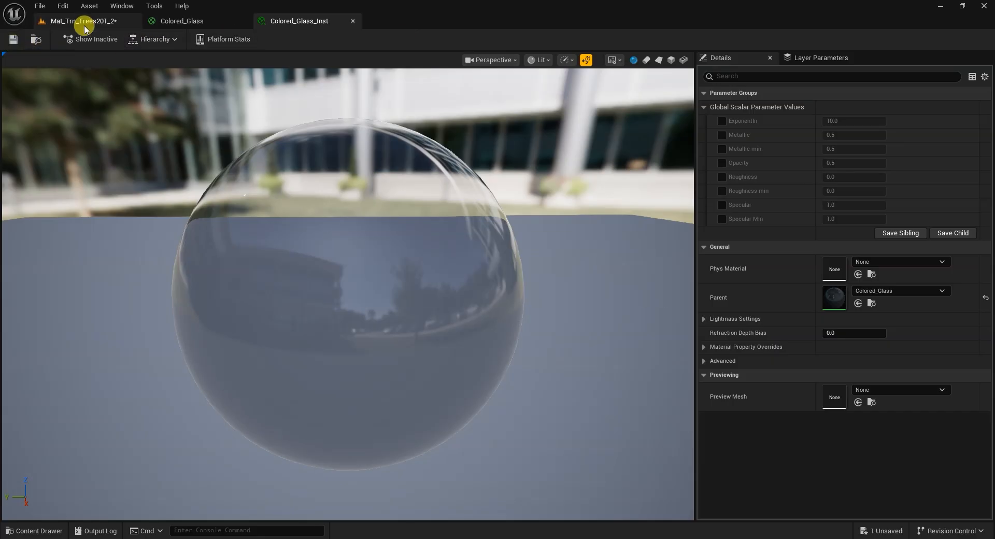
Step: In the Colored_Glass material, convert the pink constant into a parameter named color
click(78, 20)
click(178, 22)
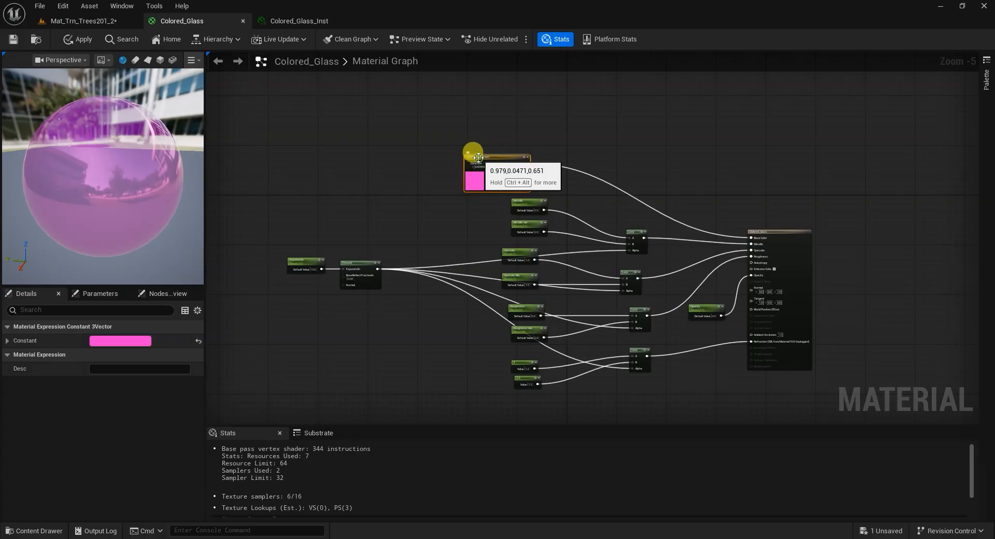
scroll(495, 156, up, 2)
right_click(498, 157)
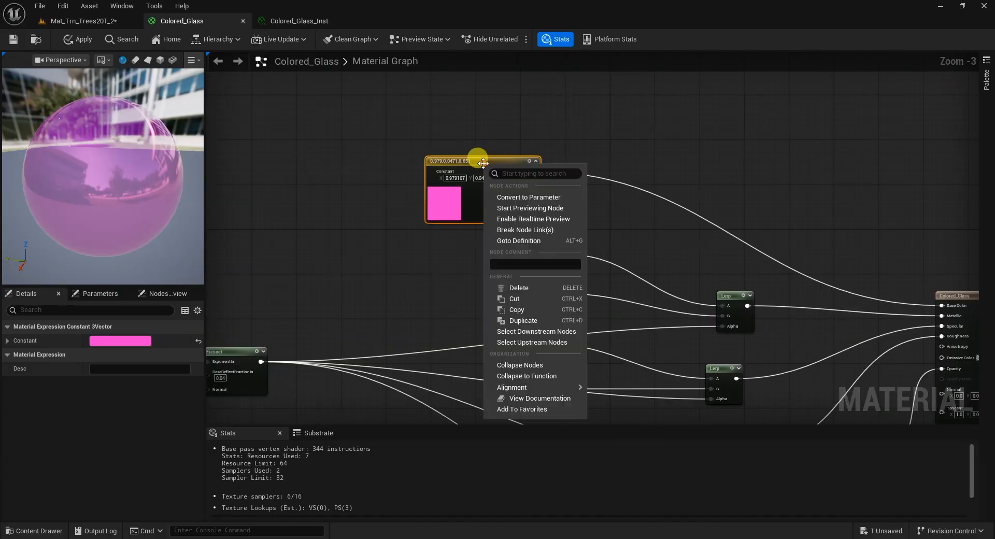
click(531, 198)
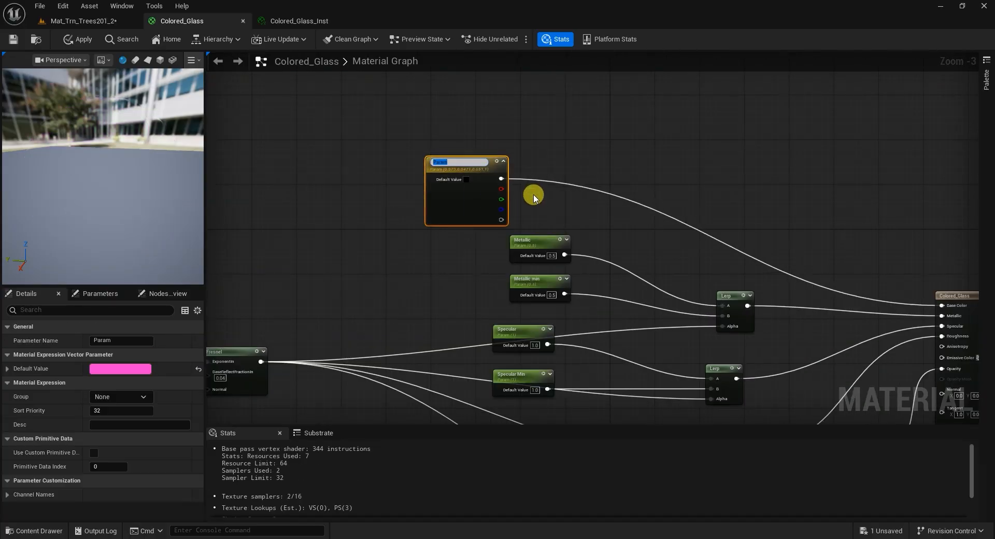
key(Return)
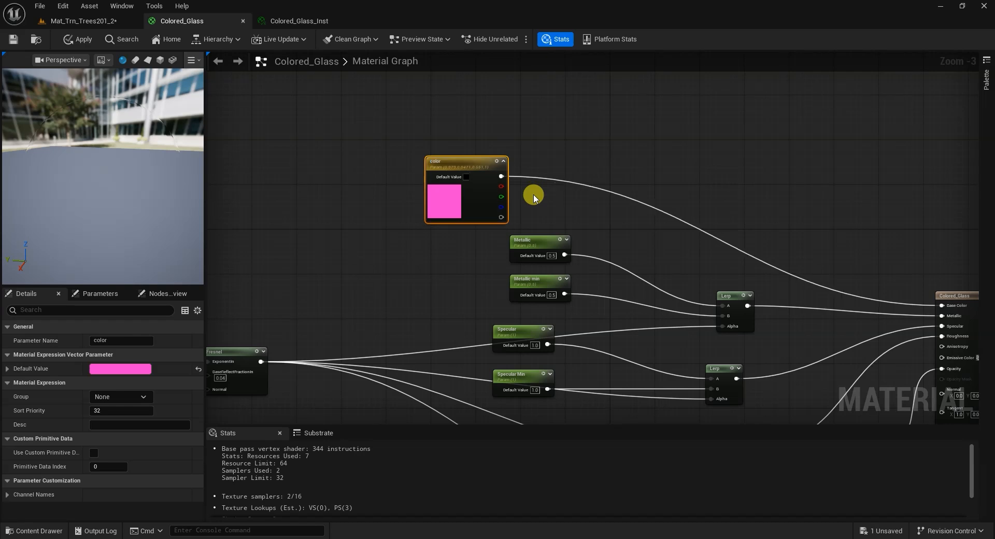
Step: Move the color parameter further above the Metallic parameters and save the Colored_Glass material
drag(458, 162, 464, 145)
right_drag(596, 126, 618, 124)
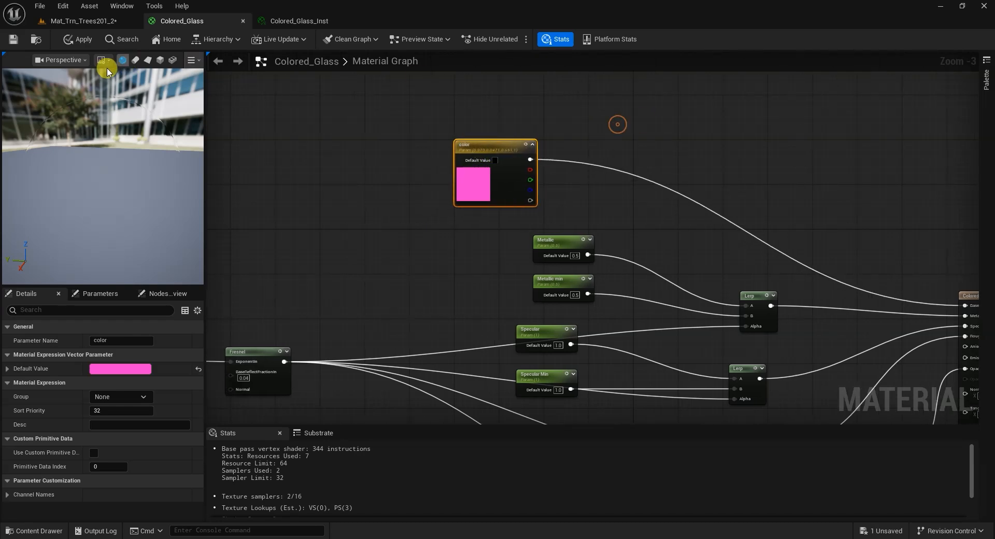
click(82, 37)
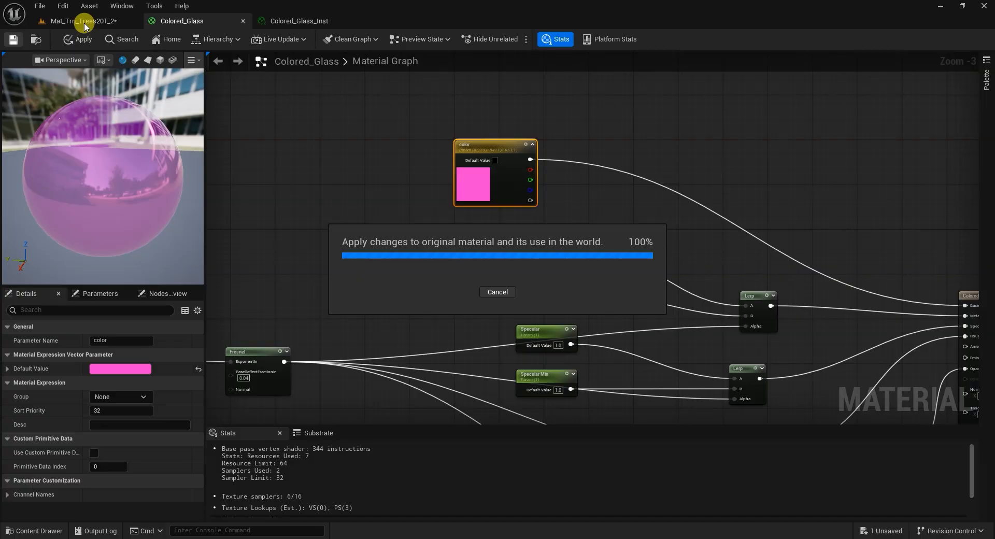
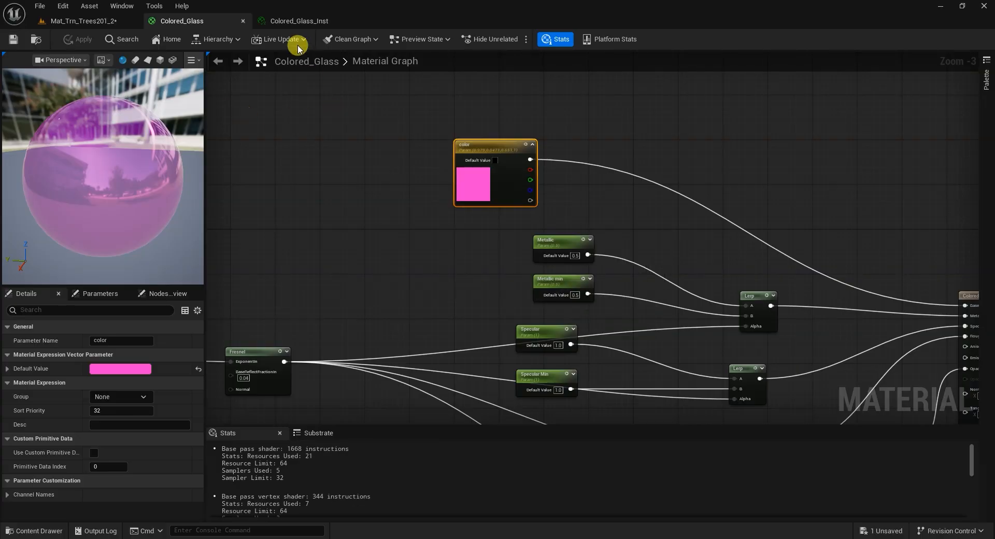
Step: In Colored_Glass_Inst, enable the overrides of all the scalar parameters from ExponentIn to Specular Min and rotate the preview sphere
click(300, 23)
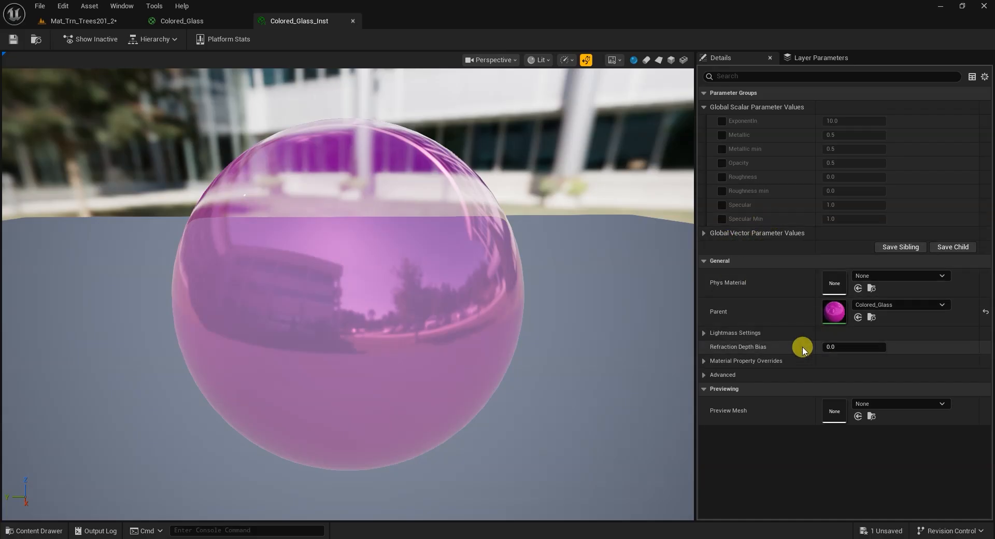
click(721, 121)
click(722, 136)
click(722, 150)
click(722, 164)
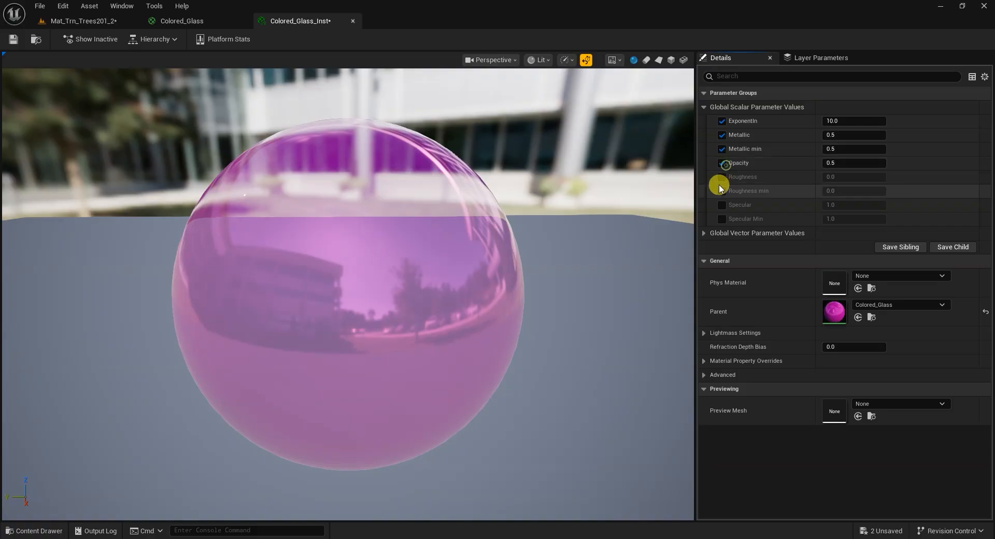
click(720, 177)
click(720, 191)
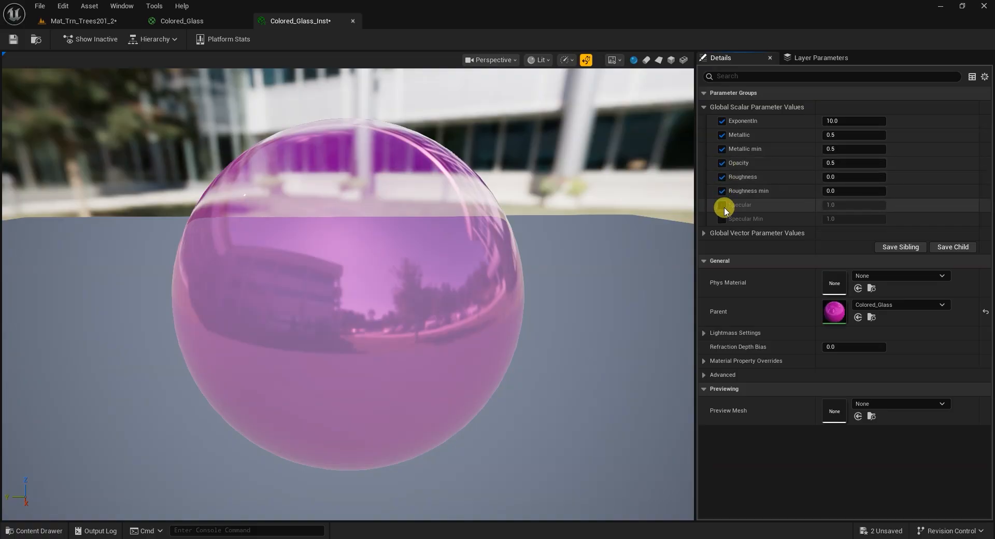
click(721, 205)
drag(271, 331, 367, 310)
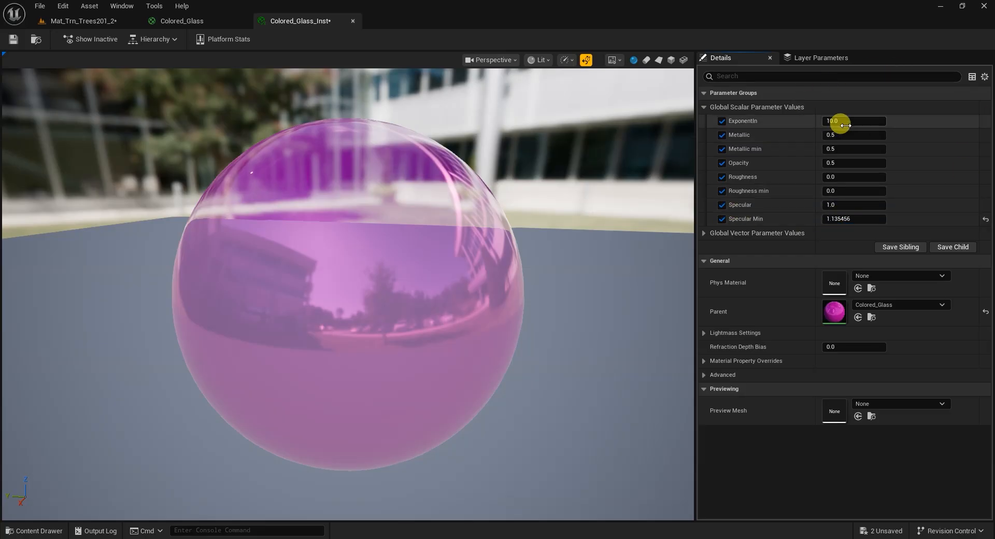
Step: Set ExponentIn to about 4.11, Metallic 0.95, Metallic min 0.56, Opacity 0.53, Roughness 0.136, Roughness min 0.287, Specular 0.636 and Specular Min 0.917
drag(838, 121, 838, 135)
drag(841, 148, 834, 204)
click(834, 204)
click(841, 218)
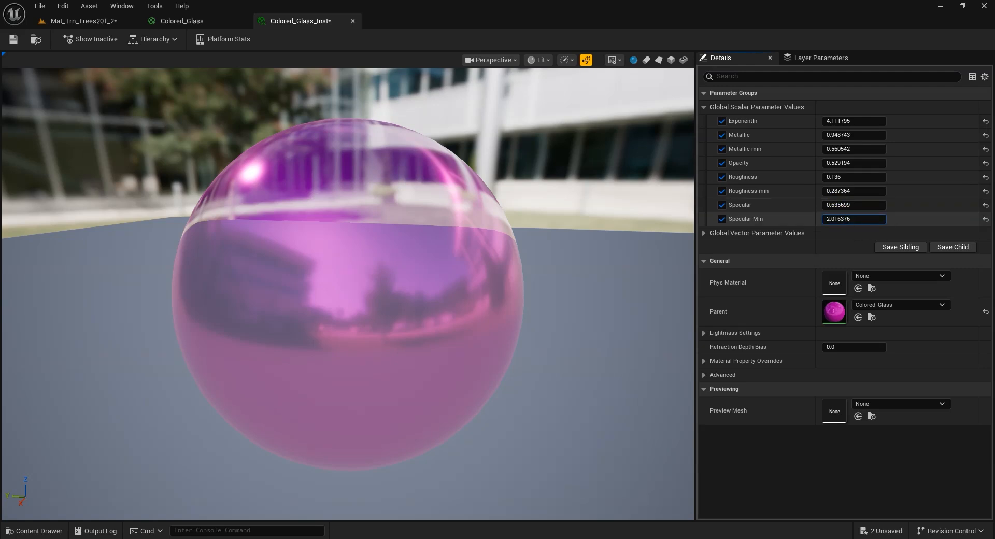
drag(840, 218, 840, 214)
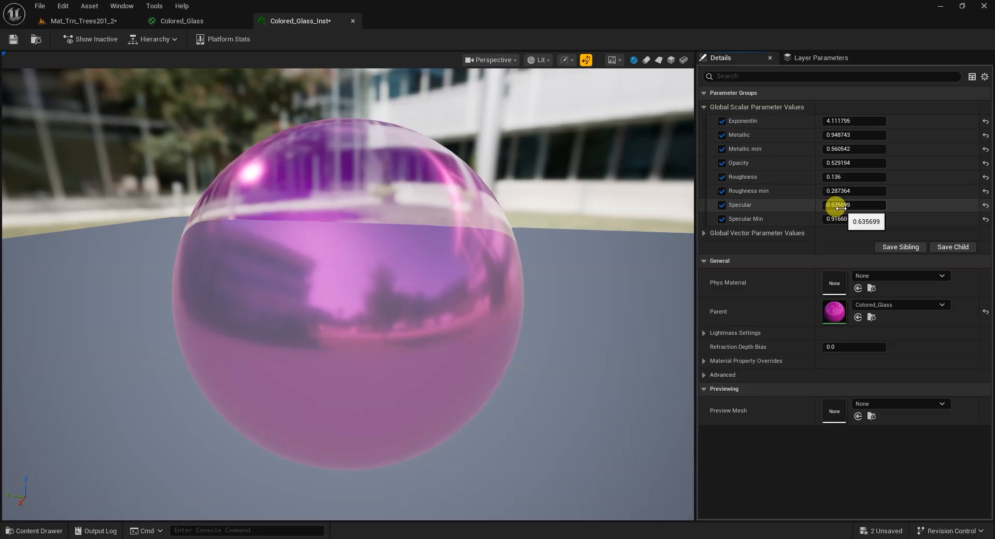
Step: In Colored_Glass_Inst, override the color parameter and set it to a saturated blue, about R 0, G 0.235, B 0.958
click(702, 232)
click(722, 247)
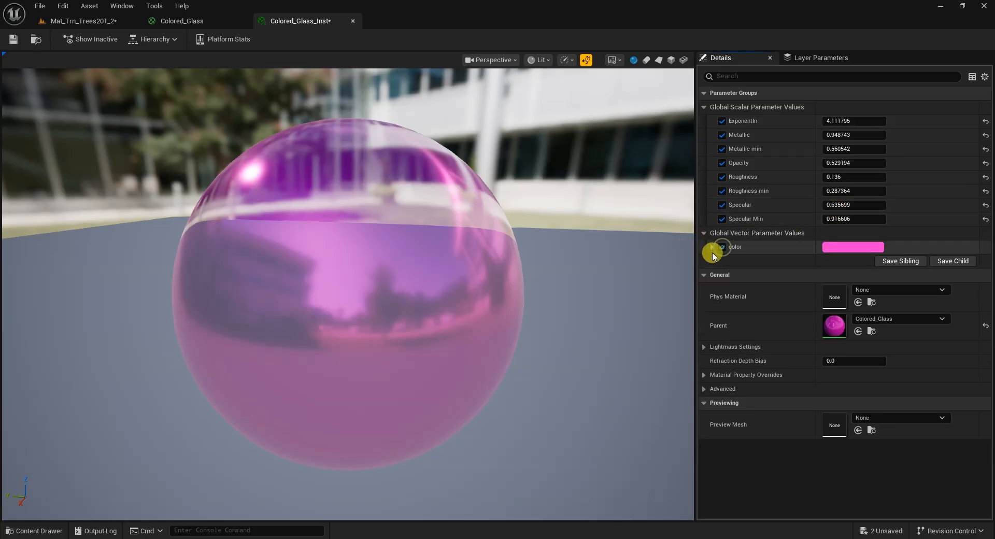
click(711, 246)
click(854, 247)
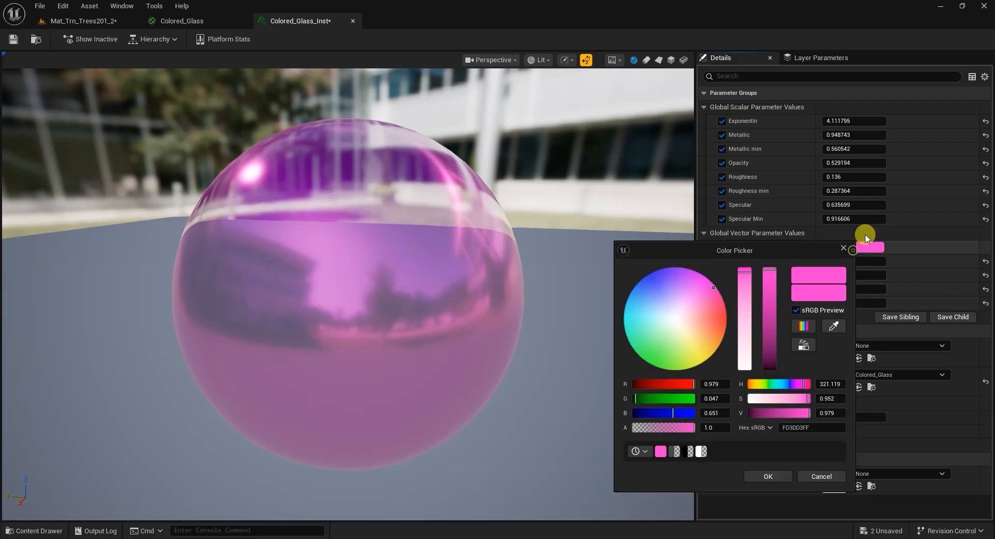
drag(701, 289, 721, 343)
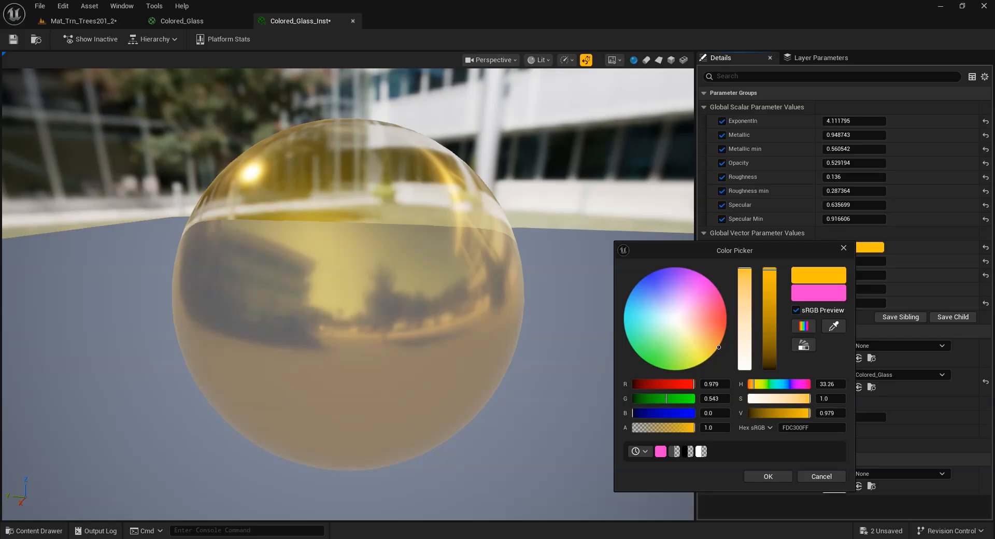
drag(770, 278, 769, 271)
drag(674, 298, 637, 285)
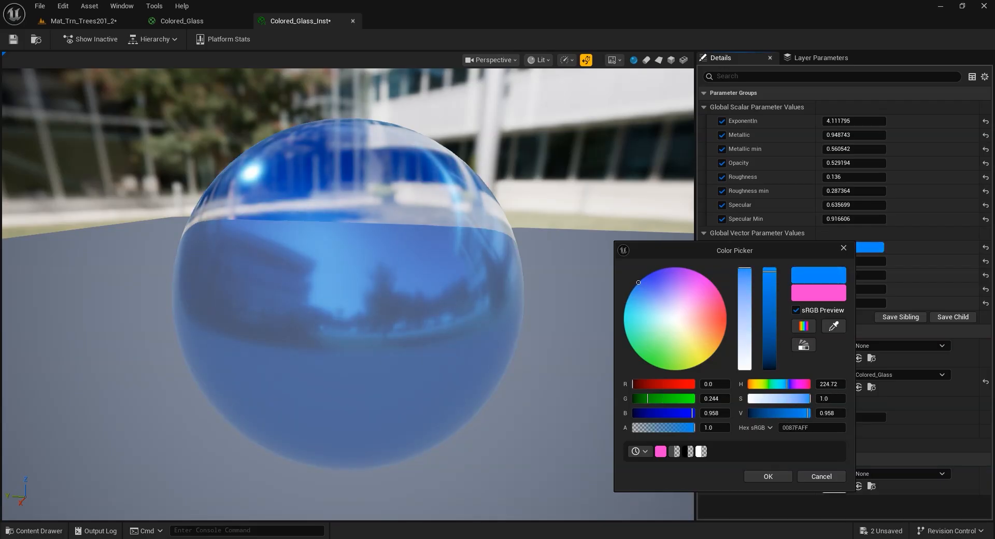
click(765, 476)
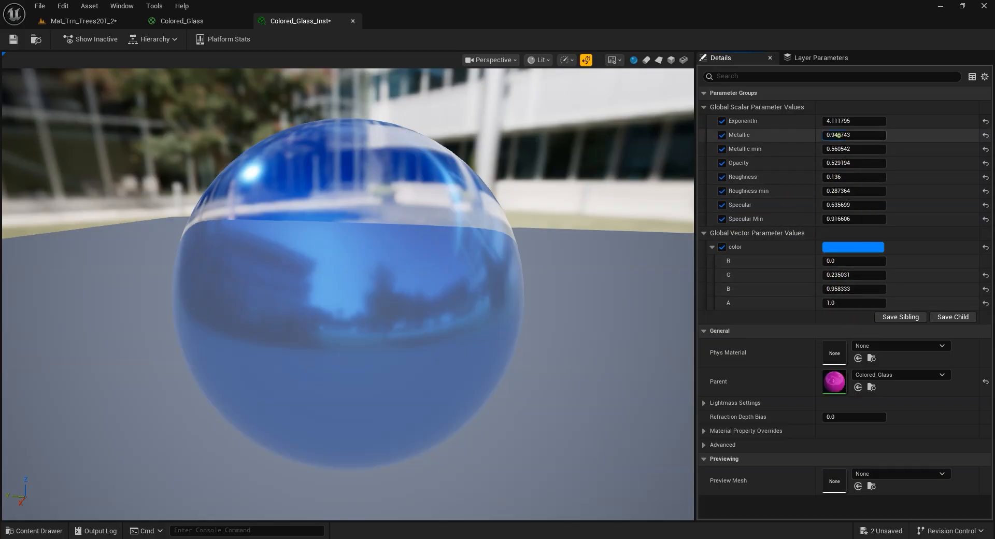
Step: Set Metallic to about 0.92, Metallic min to 0.309 and Opacity to 0.678, rotate the preview sphere, and close Colored_Glass_Inst
mouse_move(854, 135)
mouse_down()
mouse_move(834, 135)
mouse_move(833, 149)
mouse_move(860, 162)
mouse_move(828, 163)
mouse_move(841, 163)
mouse_up()
click(833, 149)
drag(682, 163, 2, 108)
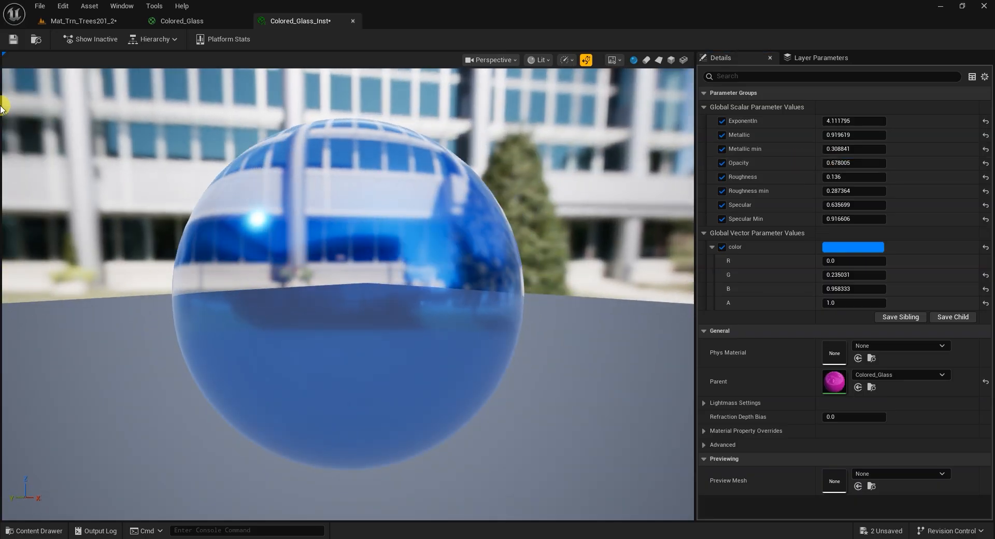
click(352, 25)
Step: Review the Colored_Glass node network from the ExponentIn and Fresnel nodes to the material output
scroll(623, 238, up, 4)
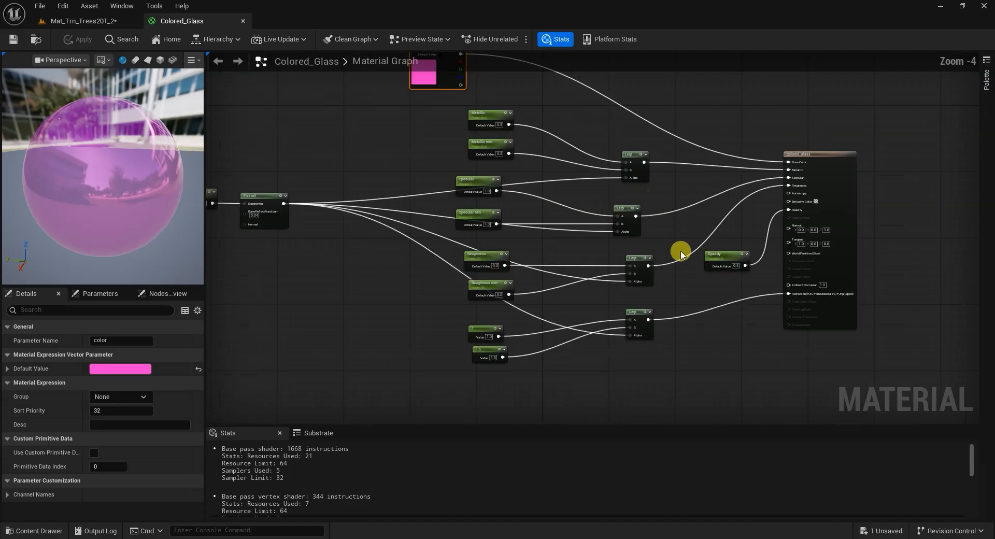
click(826, 206)
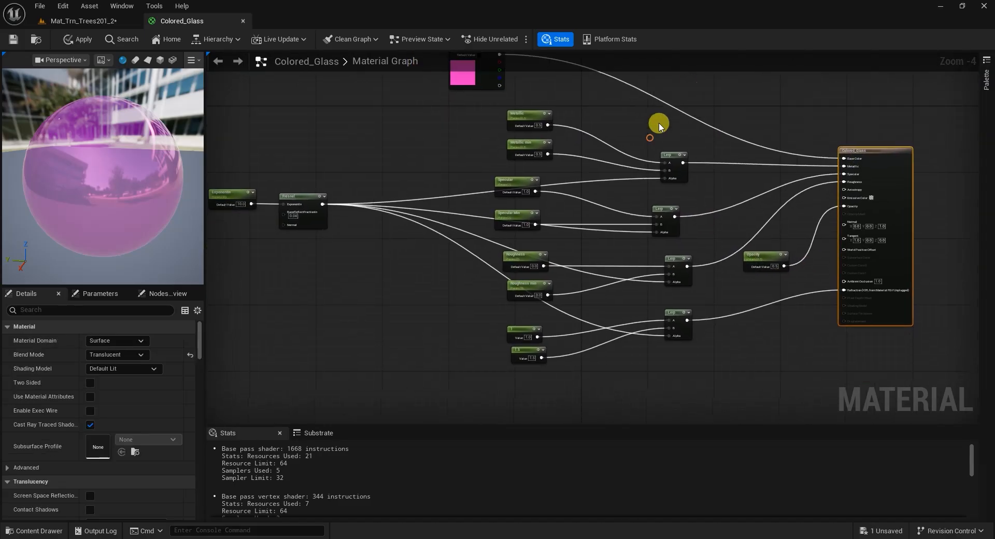
right_drag(689, 267, 732, 247)
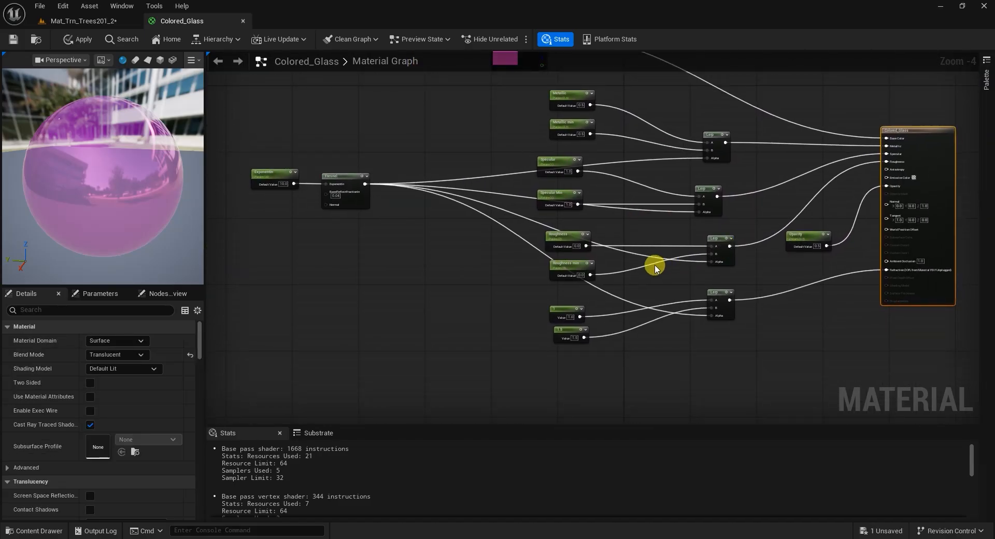
right_drag(362, 273, 490, 288)
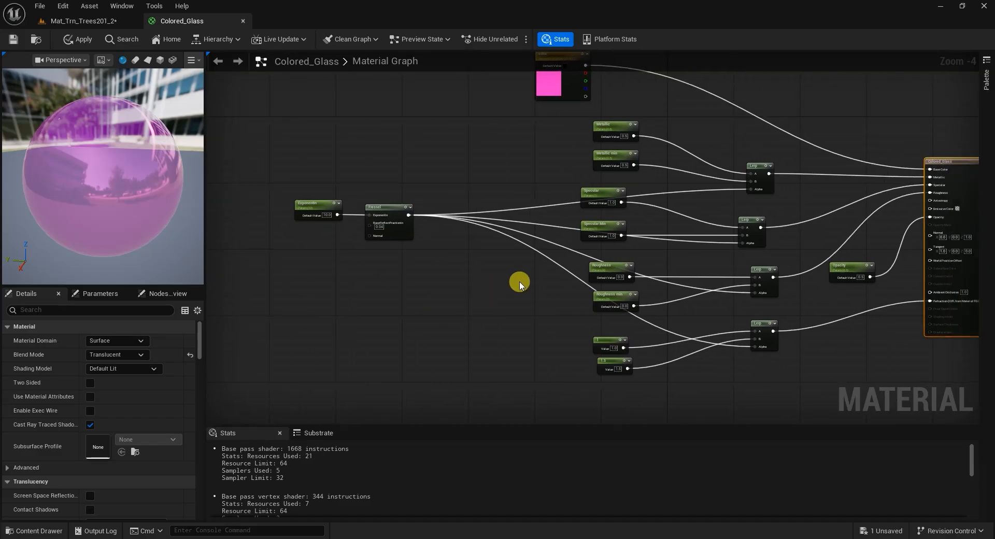
right_drag(748, 258, 688, 266)
right_drag(750, 129, 719, 124)
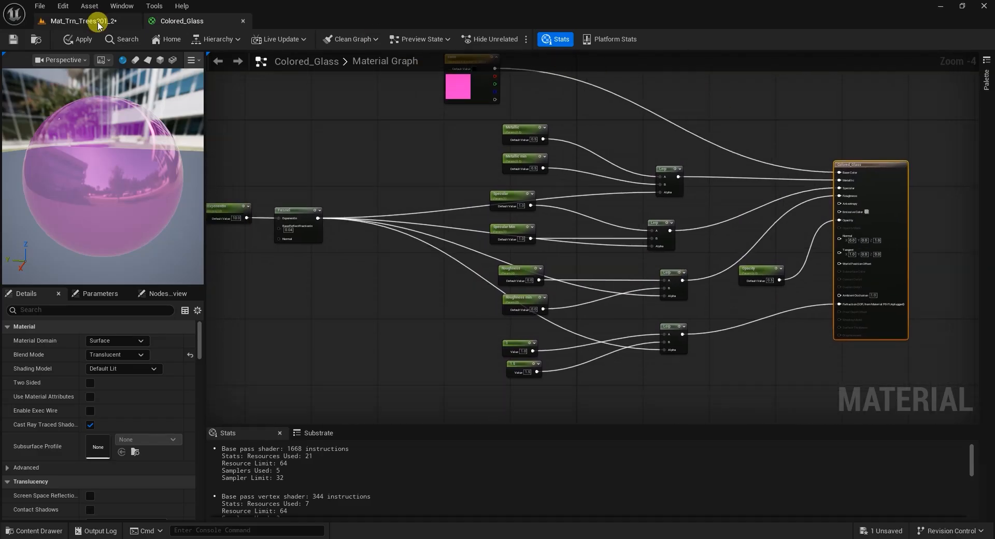
Step: Return to the Mat_Trn_Trees201_2 level and place another SM_MatPreviewMesh_02 on the Faking details and Refraction display
click(102, 23)
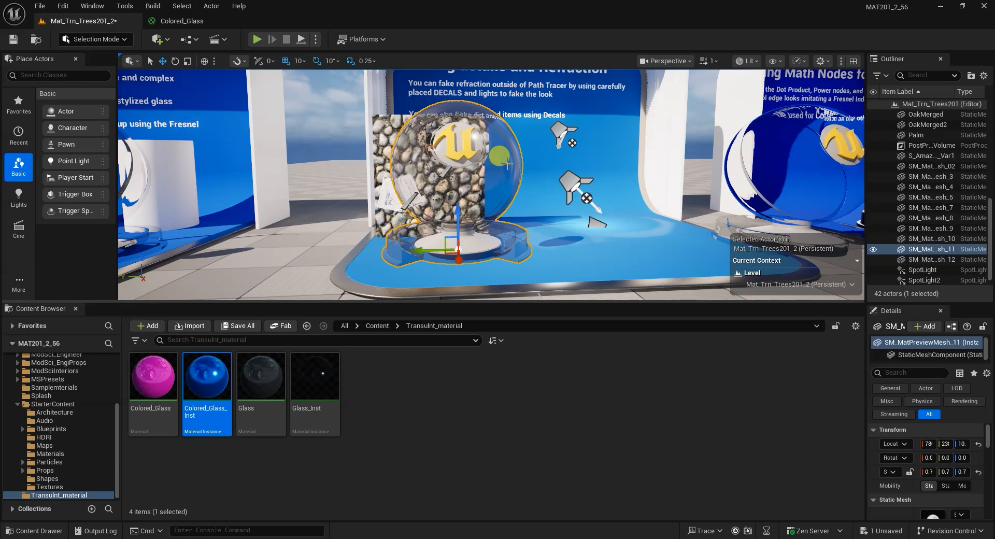
key(ctrl+b)
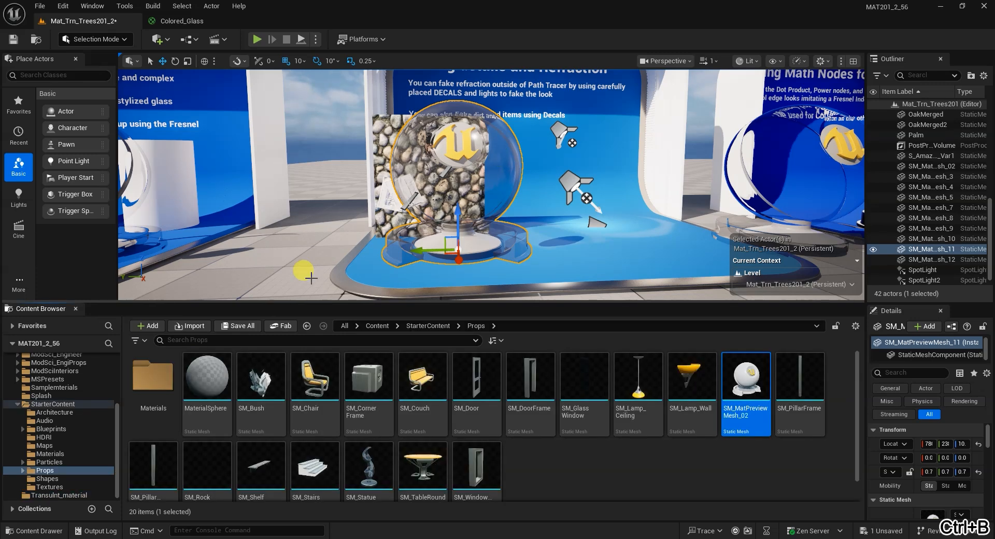
drag(749, 392, 620, 261)
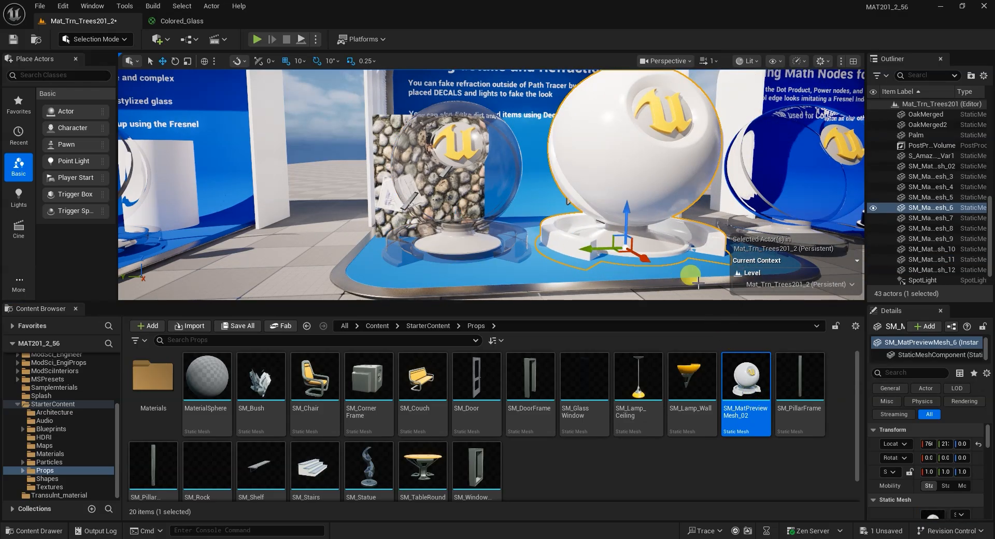
key(f)
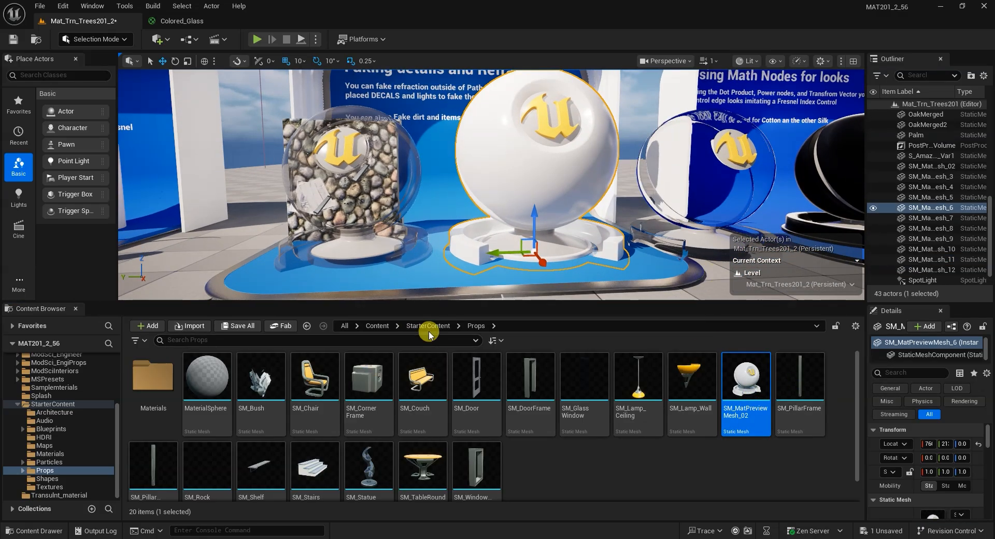
Step: Apply Colored_Glass from the Transulnt_material folder to the new preview mesh and raise the mesh slightly
click(421, 326)
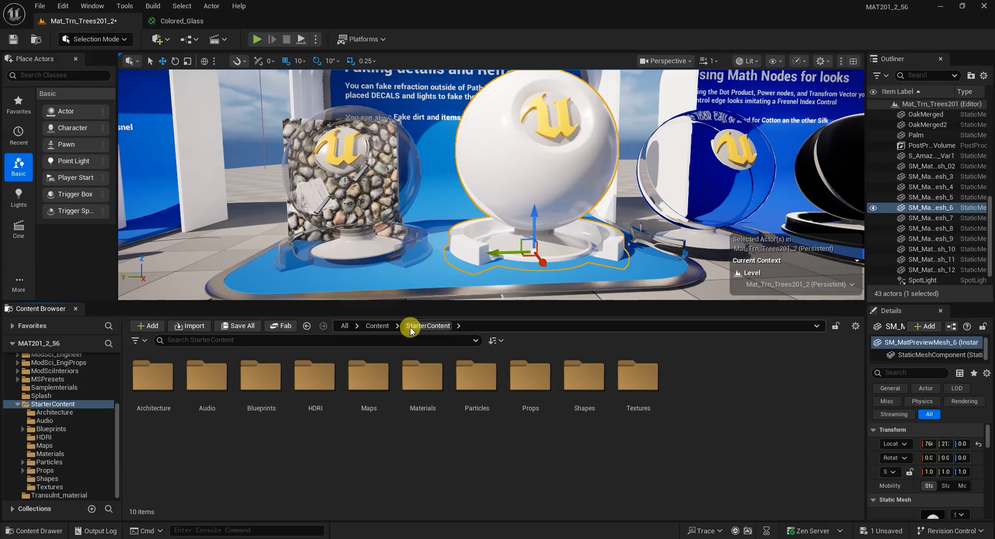
click(378, 328)
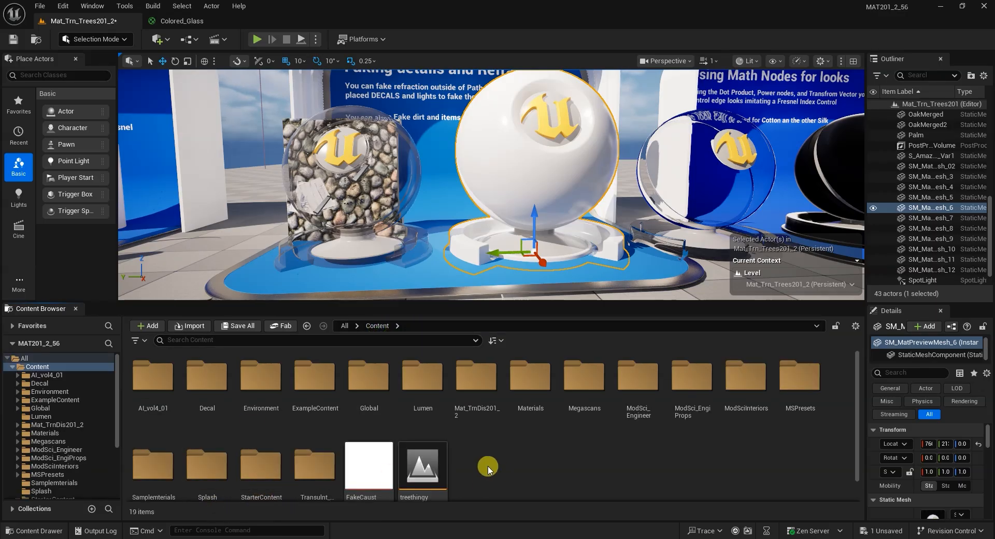
double_click(314, 465)
click(153, 375)
drag(153, 376, 540, 177)
right_drag(541, 177, 589, 206)
mouse_move(470, 252)
mouse_down()
mouse_move(470, 221)
mouse_move(470, 246)
mouse_up()
Step: Move the clear glass preview mesh away from the pebble box, toward the Translucent Objects display
click(306, 206)
right_drag(542, 228, 474, 216)
drag(383, 246, 337, 213)
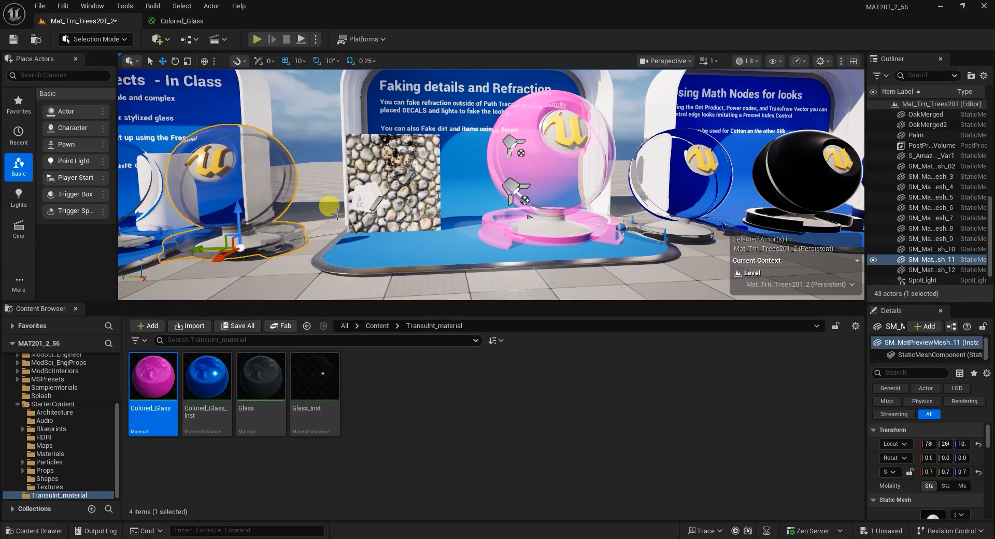
Step: Move the pink glass preview mesh sideways so it surrounds the pebble-textured box
click(402, 178)
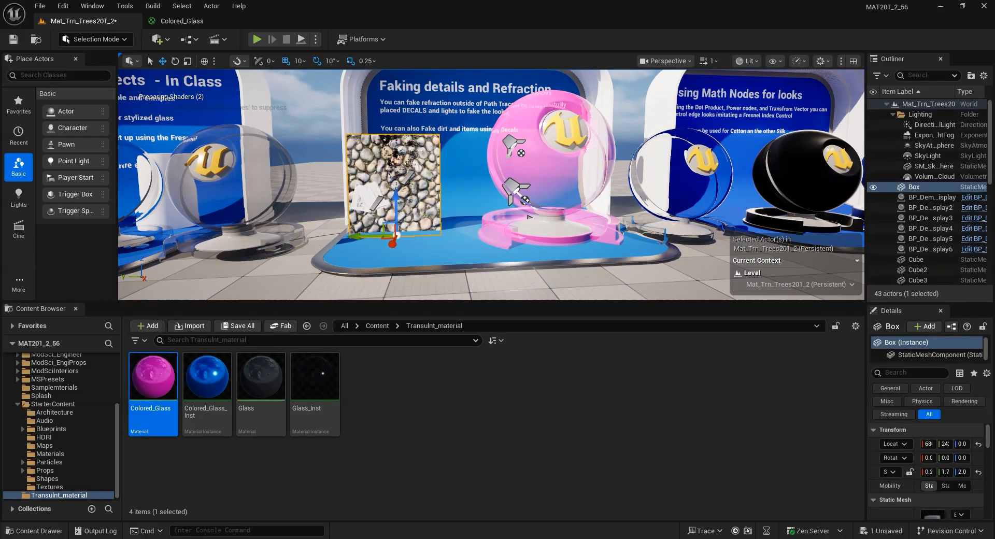
click(545, 256)
drag(516, 236, 362, 247)
scroll(359, 248, down, 4)
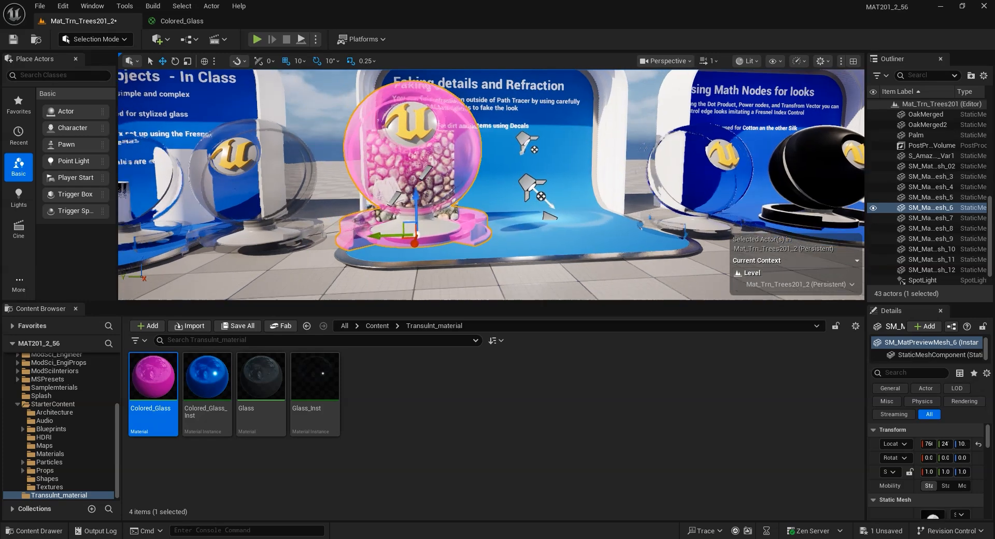
Step: Inspect the roughness, specular and refraction Lerp nodes in the Colored_Glass graph and close the material
click(210, 22)
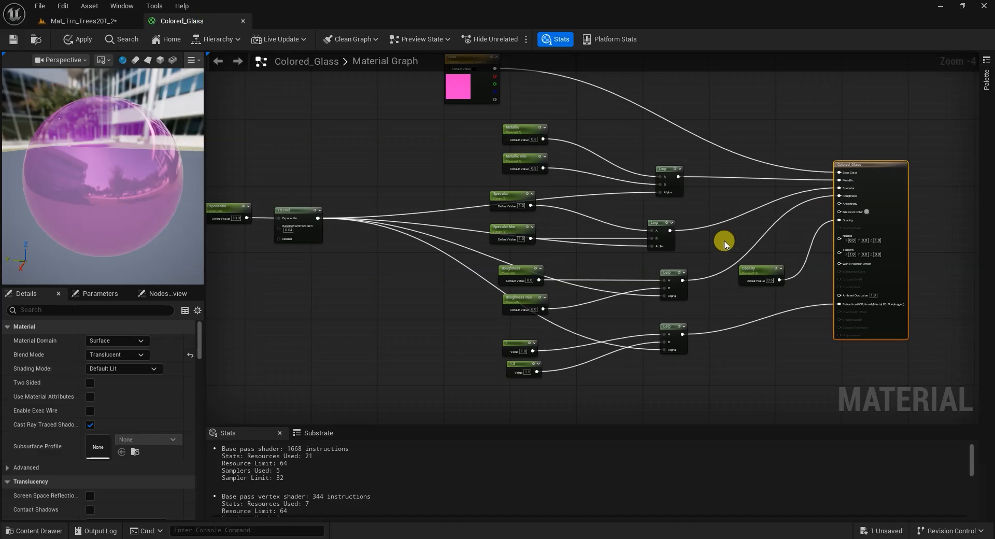
scroll(548, 280, up, 3)
right_drag(704, 214, 716, 283)
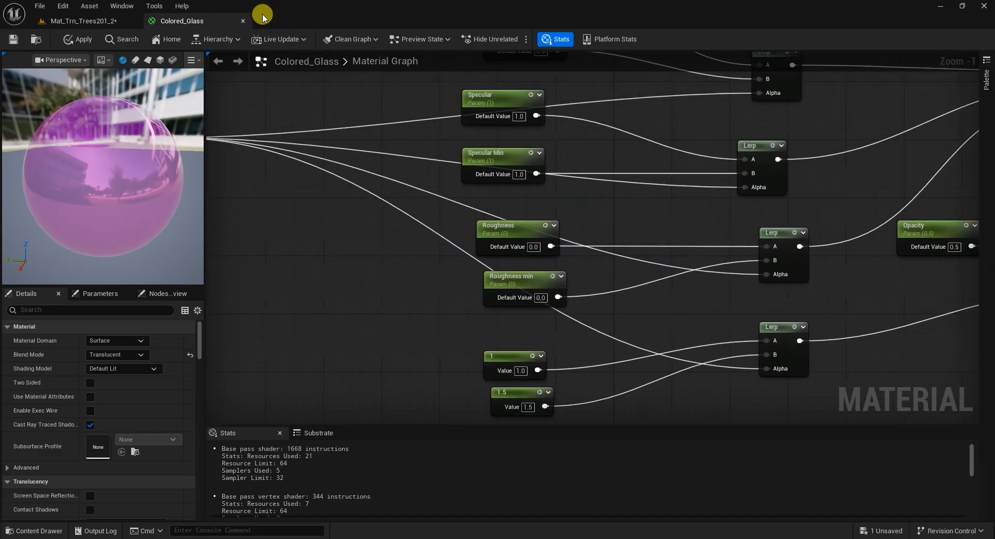
click(246, 22)
click(528, 299)
Step: Check Colored_Glass_Inst, apply it to the pink preview mesh, and shift the mesh slightly to partly uncover the pebble box
double_click(205, 383)
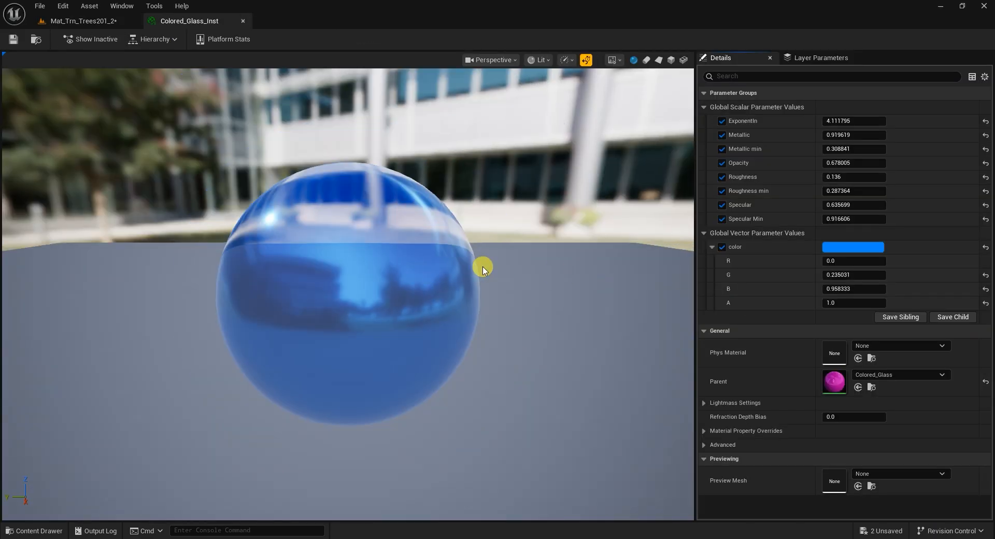
click(242, 21)
drag(207, 384, 526, 176)
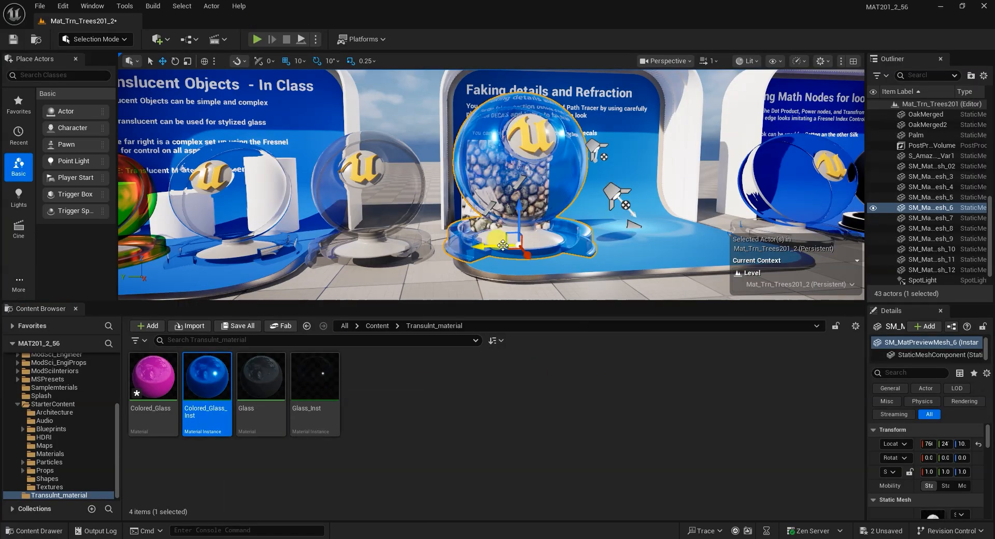
drag(503, 245, 507, 243)
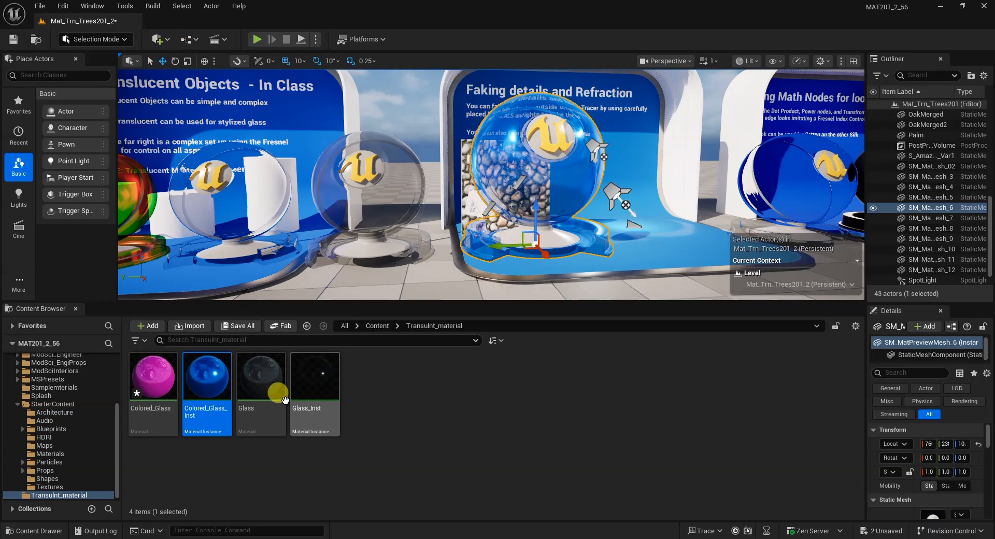
Step: Reopen Colored_Glass_Inst, detach its editor into a floating window over the content browser, and enlarge that window
click(222, 373)
double_click(222, 373)
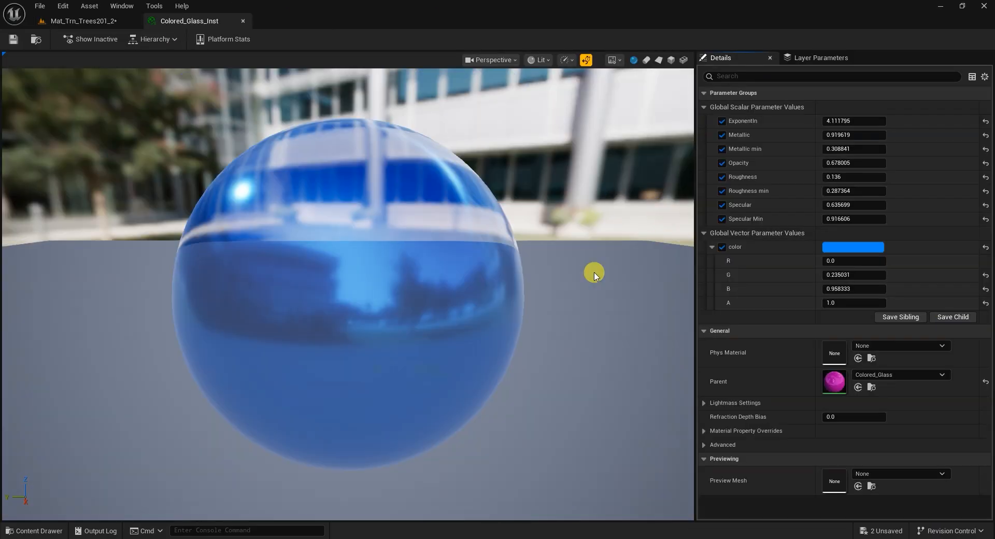
drag(182, 25, 396, 267)
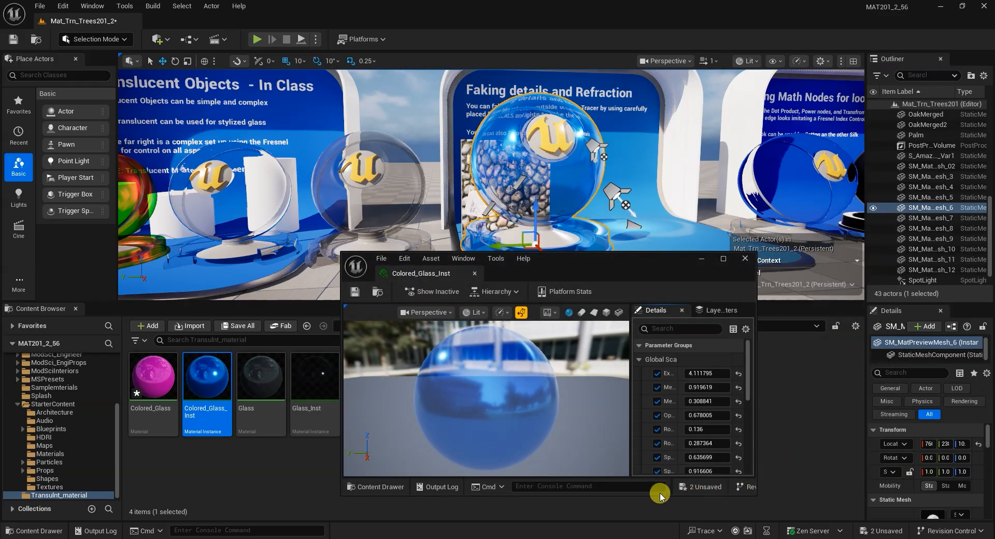
drag(643, 497, 643, 529)
drag(756, 410, 783, 410)
Step: Turn on Game View in the level viewport and widen the parameter details of the floating Colored_Glass_Inst window
middle_drag(658, 144, 692, 178)
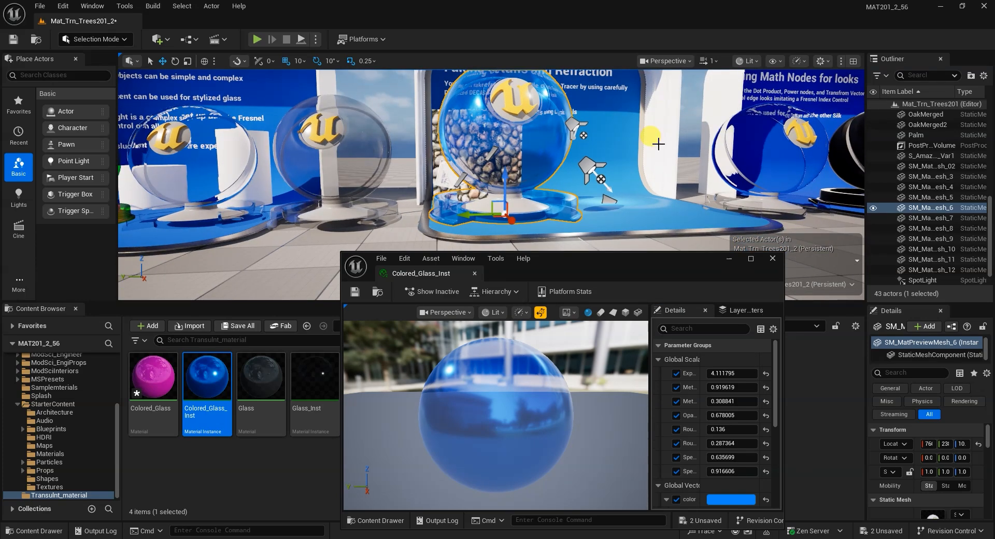
key(g)
middle_drag(598, 143, 637, 127)
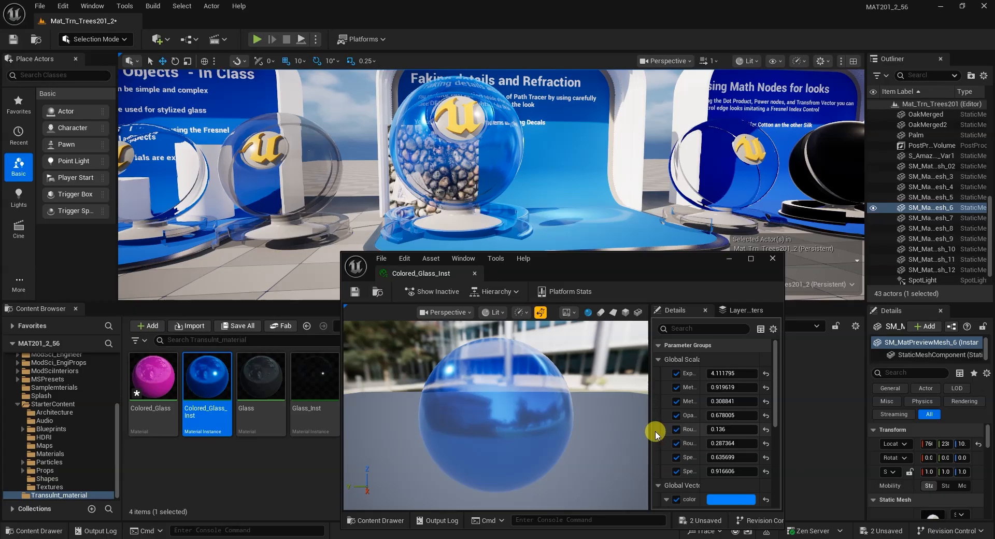
drag(650, 430, 610, 429)
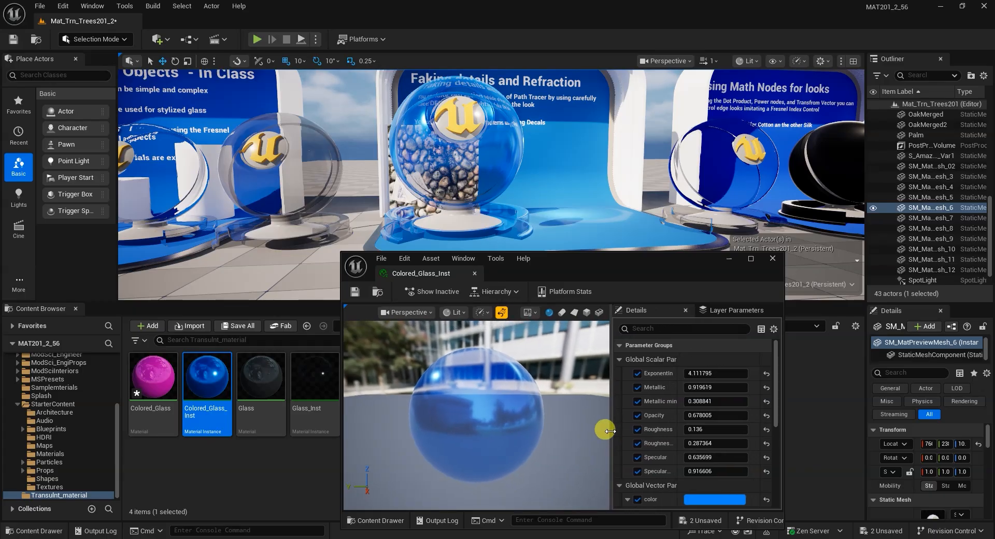
Step: In Colored_Glass_Inst, set Opacity to about 0.797, Metallic min to 1.539 and ExponentIn to 5.435
drag(704, 415, 725, 401)
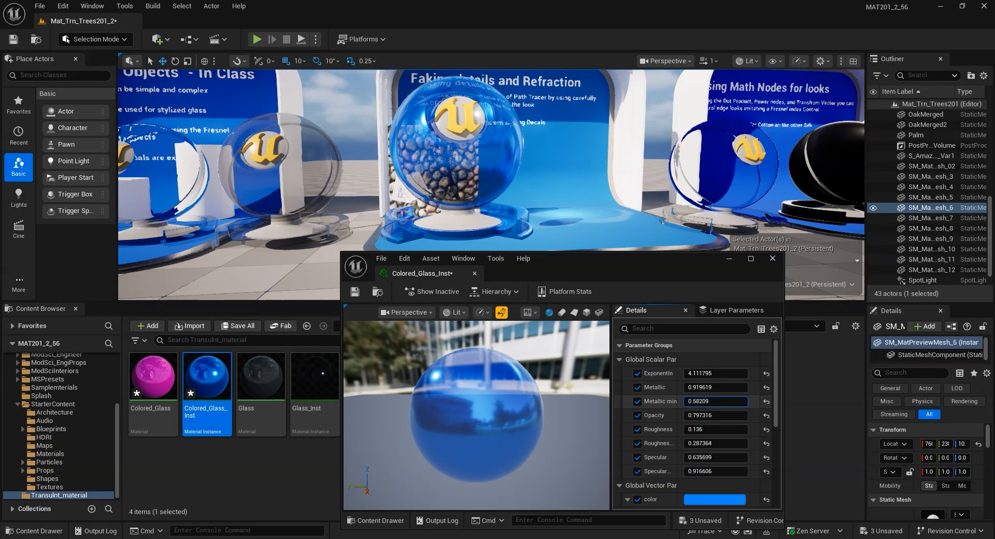
mouse_move(725, 401)
mouse_down()
mouse_move(739, 401)
mouse_move(726, 401)
mouse_move(717, 382)
mouse_move(707, 387)
mouse_move(707, 374)
mouse_move(718, 374)
mouse_move(699, 374)
mouse_move(714, 374)
mouse_up()
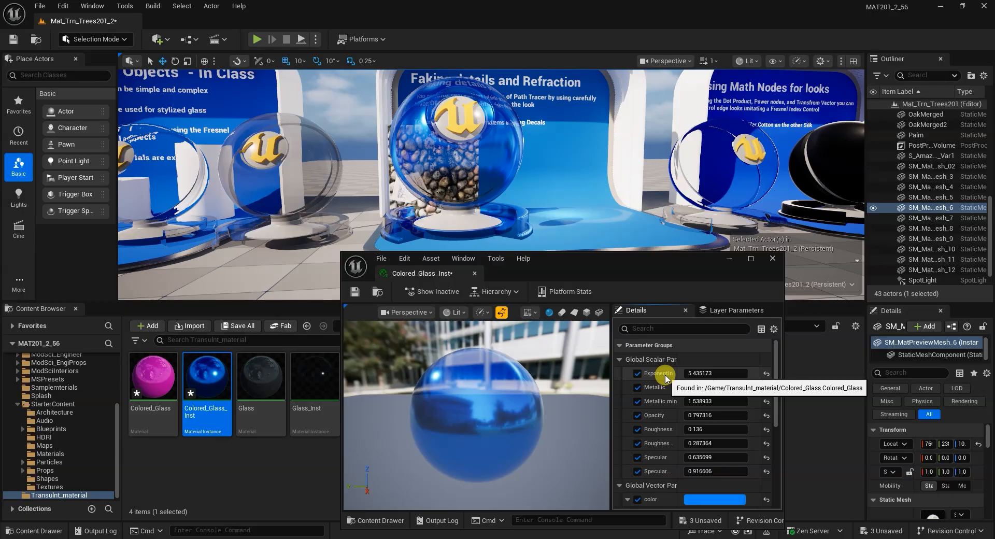
Step: Open the Colored_Glass material in an enlarged editor, rename its ExponentIn parameter to IOR, and save the material
click(166, 384)
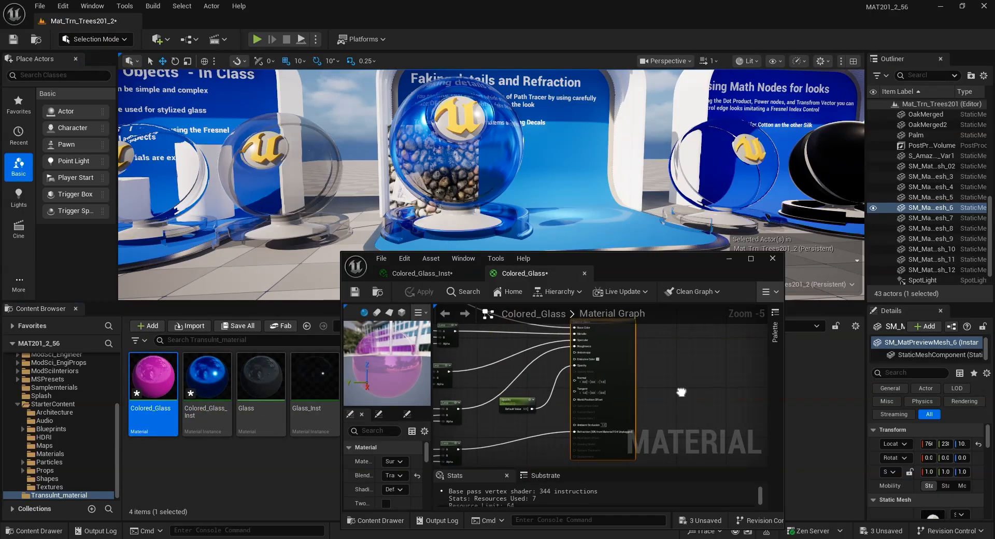
right_drag(452, 337, 541, 383)
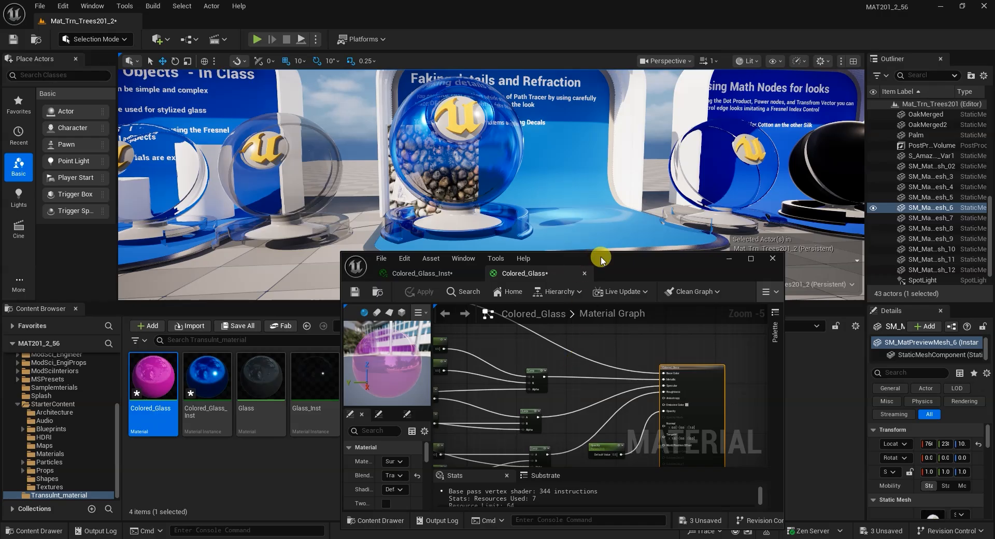
double_click(601, 259)
scroll(469, 326, up, 3)
scroll(422, 259, up, 2)
click(393, 226)
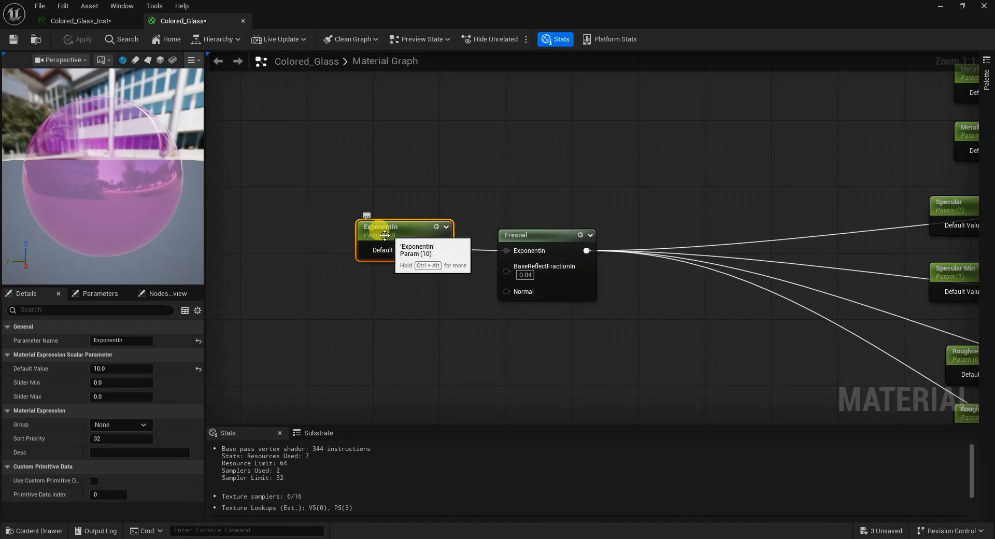
click(127, 340)
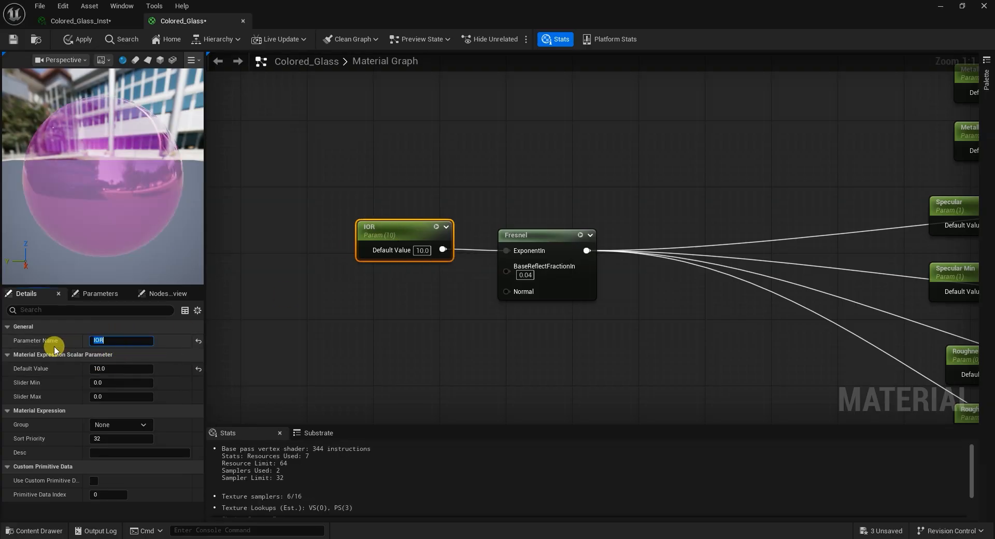
click(14, 41)
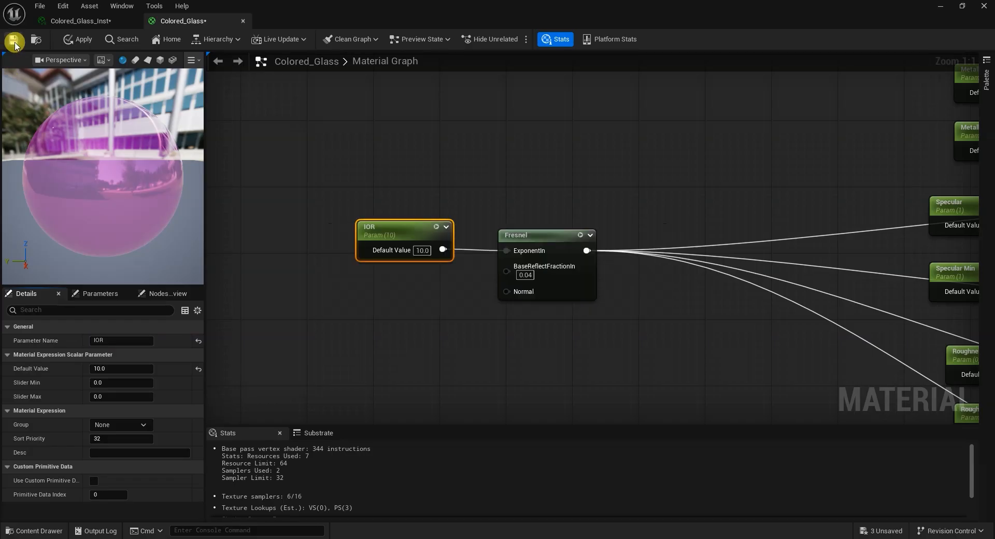
Step: Slightly reposition the 1.5 constant and the Lerp node it feeds below the Roughness min parameter
right_drag(636, 160, 305, 126)
scroll(653, 302, down, 2)
right_drag(655, 305, 563, 193)
scroll(611, 298, up, 2)
drag(545, 358, 530, 362)
right_drag(739, 368, 628, 377)
drag(734, 290, 734, 298)
right_drag(837, 249, 778, 230)
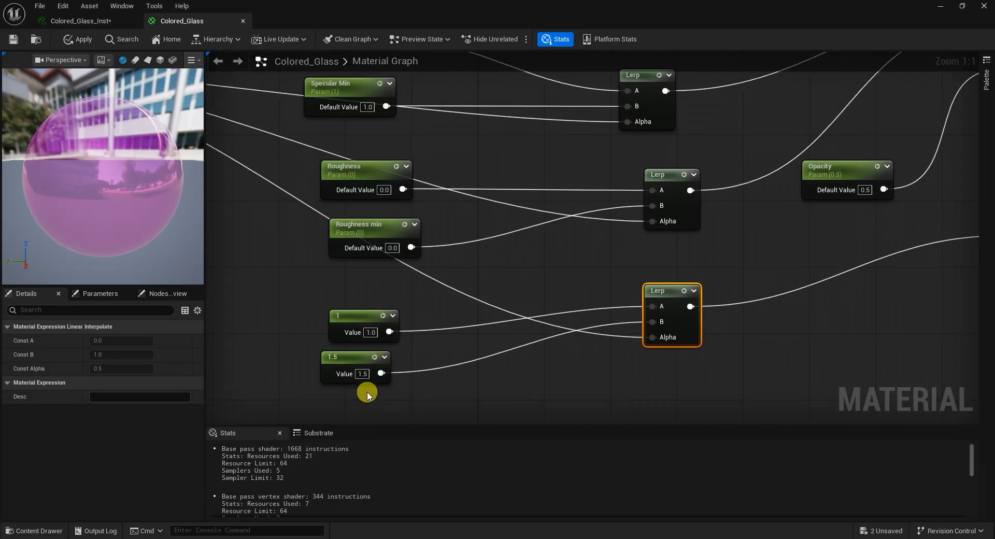
Step: Move the 1 constant up, convert the 1.5 constant to a parameter named Thickness, and save Colored_Glass
right_drag(357, 390, 473, 383)
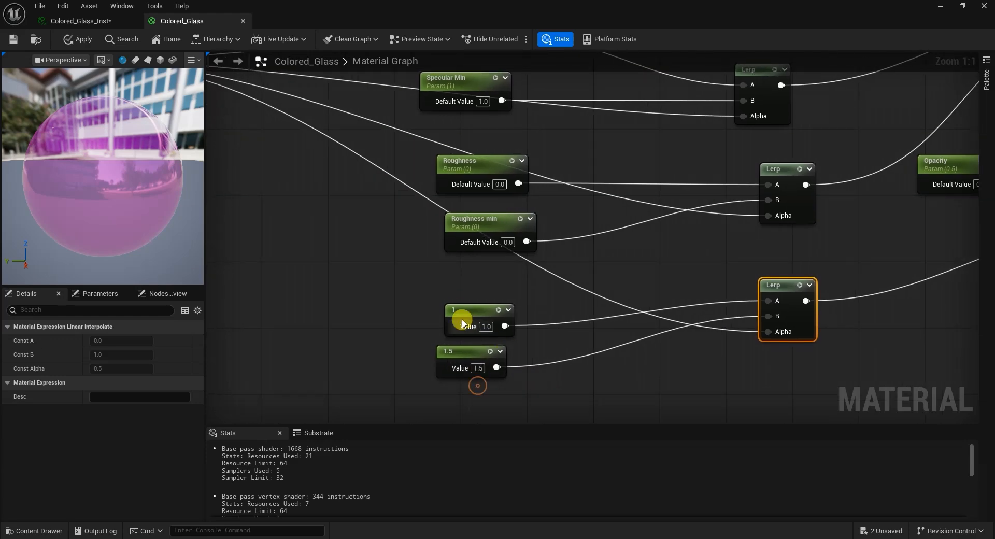
click(459, 313)
right_click(462, 353)
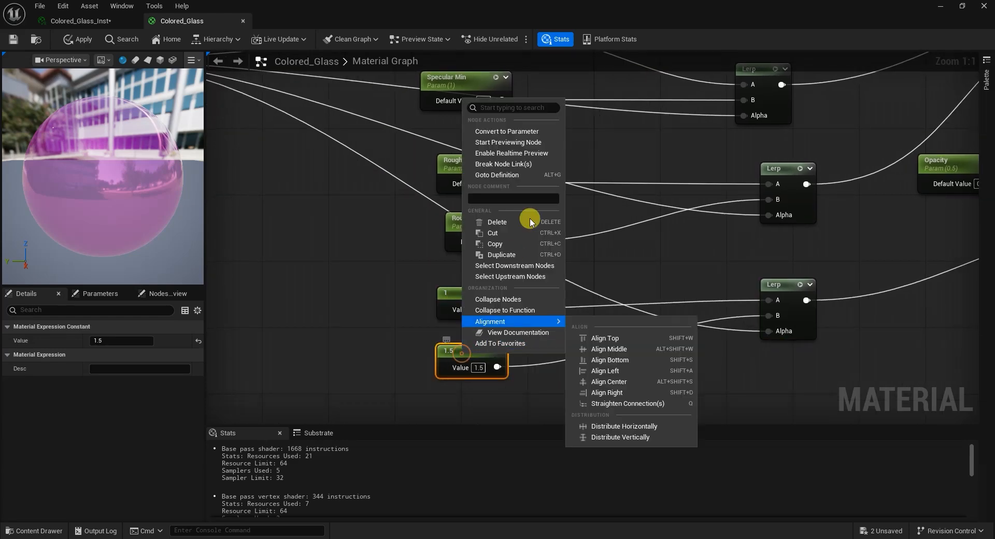
click(513, 133)
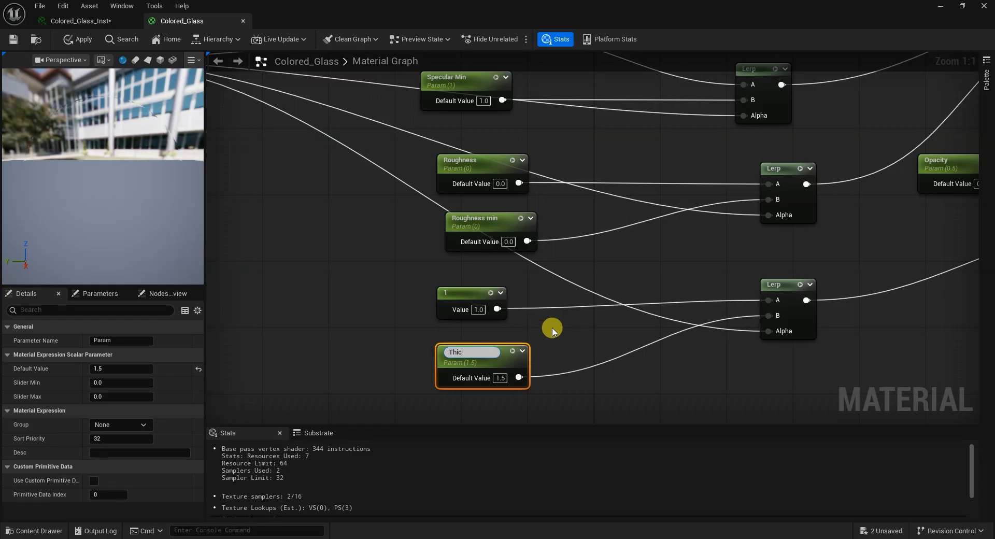
text(Thickness)
key(Return)
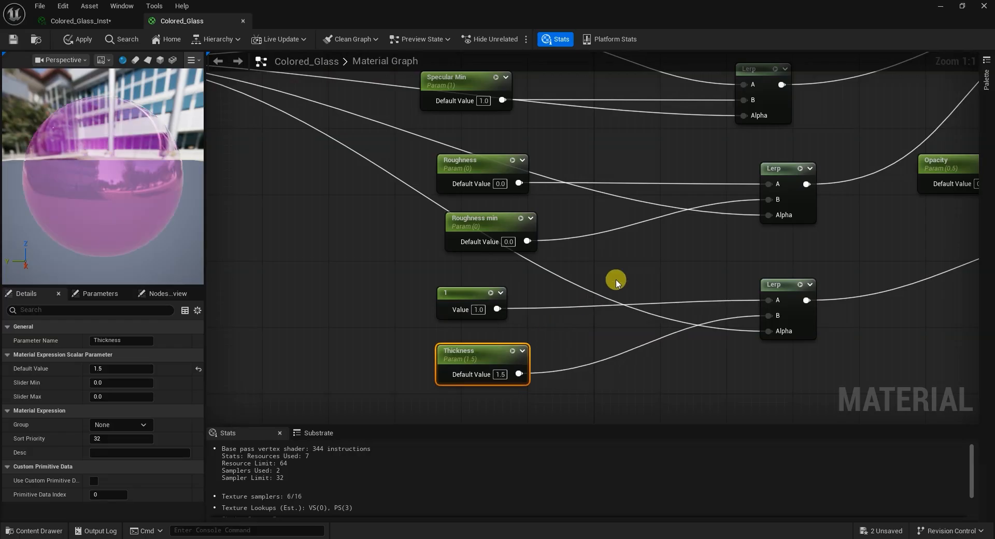
click(13, 40)
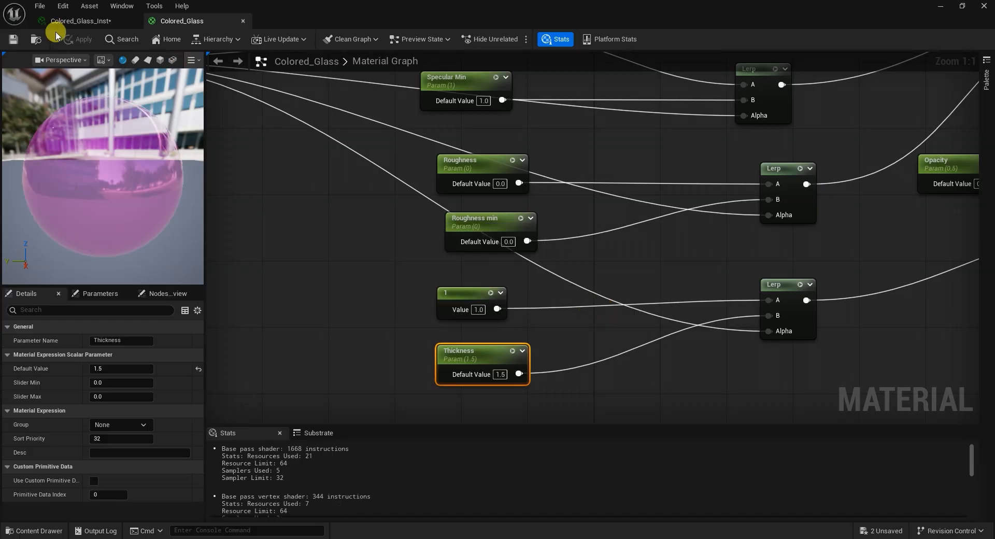
Step: Close the Colored_Glass material graph and examine the Colored_Glass_Inst preview sphere from different angles
click(242, 20)
drag(303, 259, 192, 256)
drag(259, 368, 304, 363)
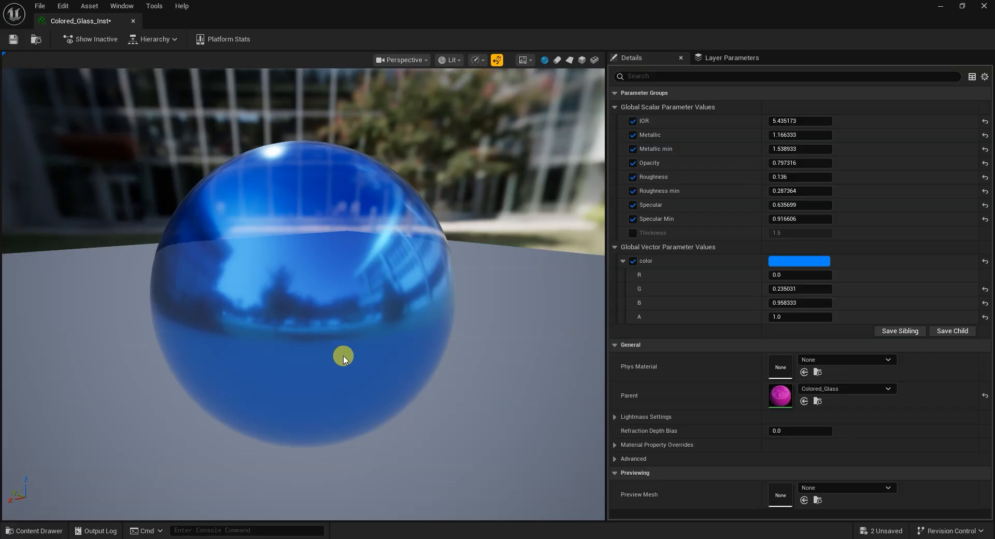
drag(370, 334, 359, 306)
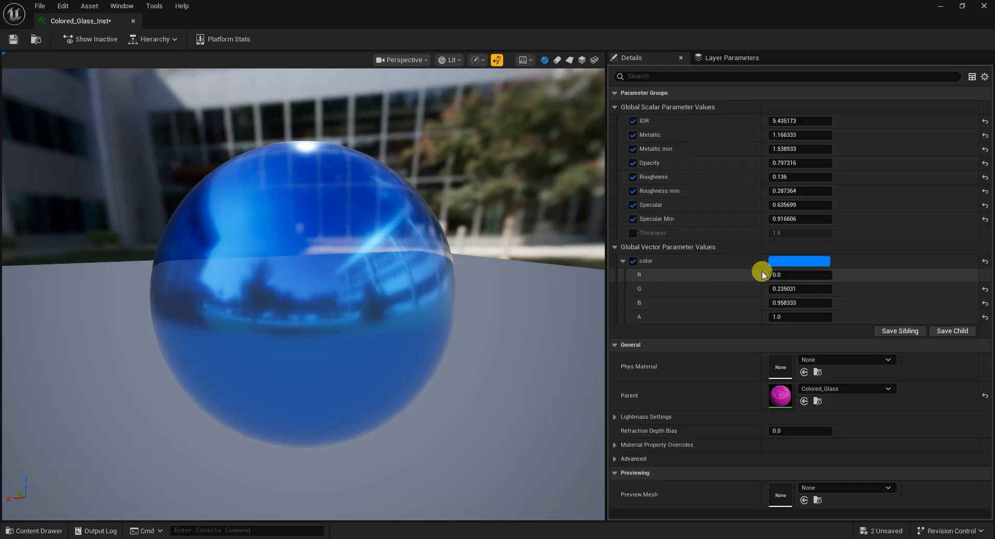
Step: Enable the Thickness override in Colored_Glass_Inst, then set IOR to about 0.980 and Thickness to about 3.398
click(633, 234)
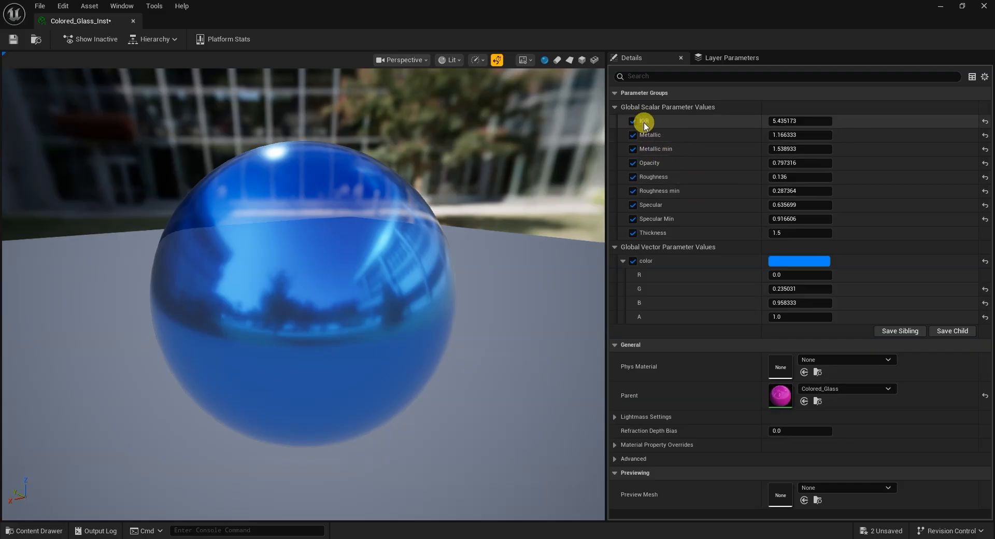
drag(798, 122, 715, 121)
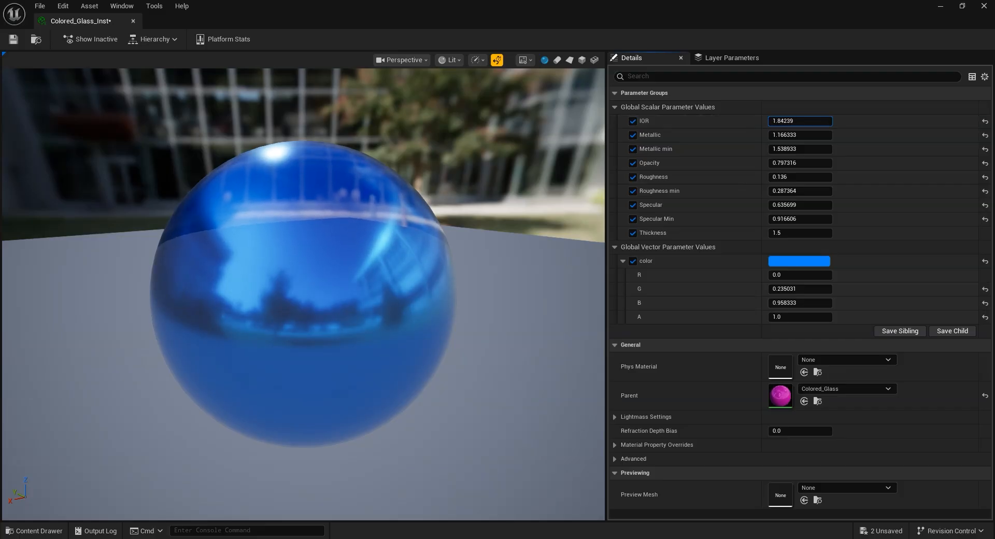
mouse_move(800, 233)
mouse_down()
mouse_move(762, 233)
mouse_move(819, 233)
mouse_up()
drag(792, 119, 766, 121)
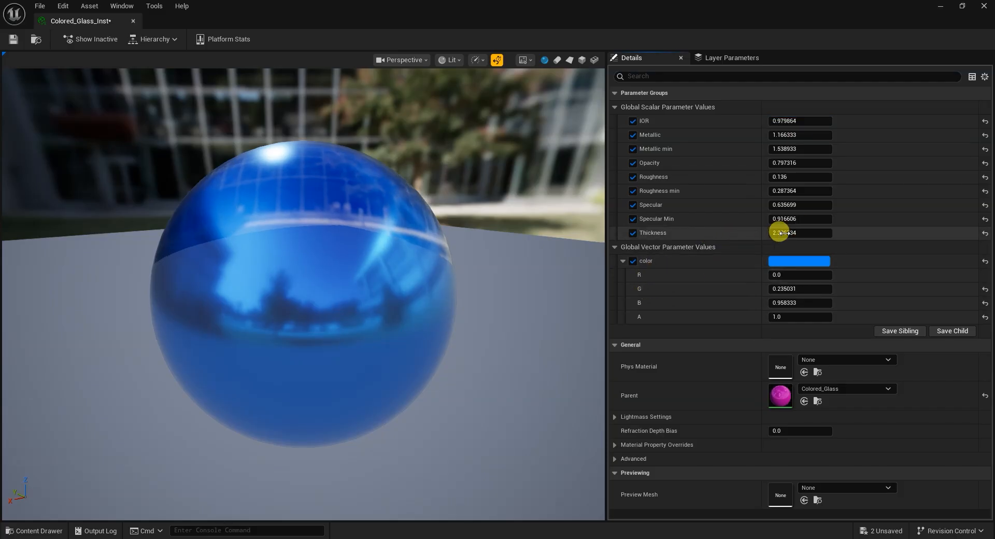
drag(796, 232, 809, 214)
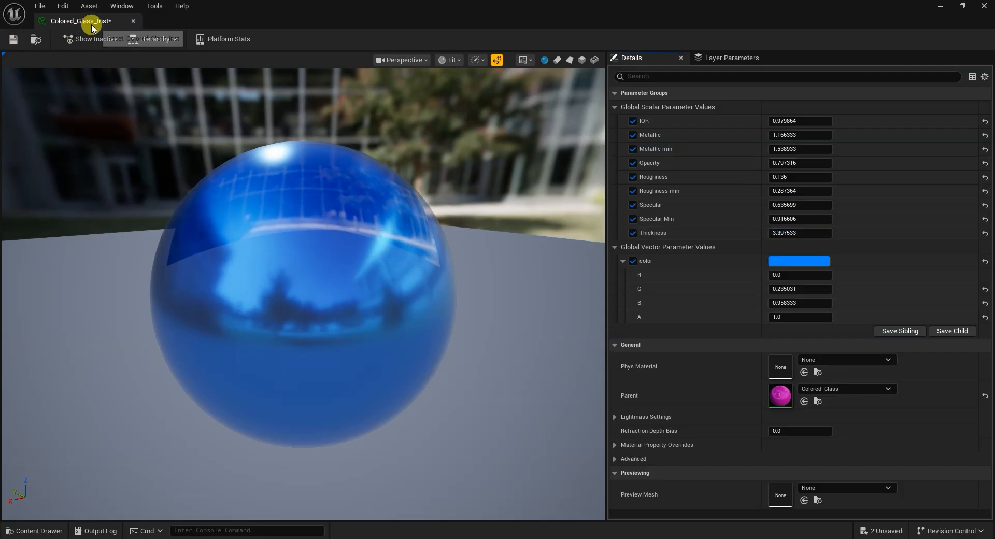
Step: Detach the Colored_Glass_Inst editor into a floating window beside the blue preview mesh and set Thickness to about 0.699
drag(101, 26, 444, 272)
drag(601, 280, 693, 262)
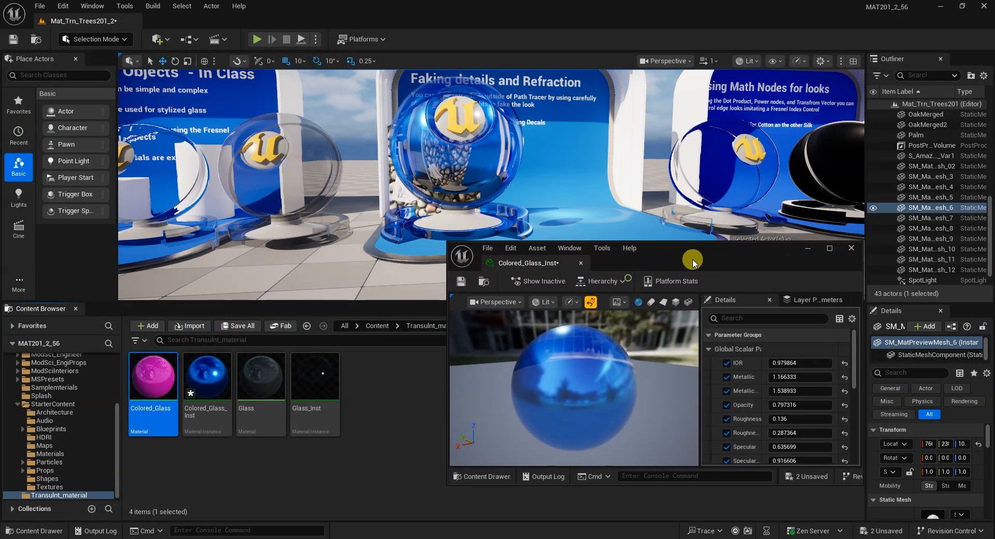
scroll(753, 418, down, 3)
mouse_move(798, 425)
mouse_down()
mouse_move(826, 425)
mouse_move(793, 425)
mouse_up()
click(478, 387)
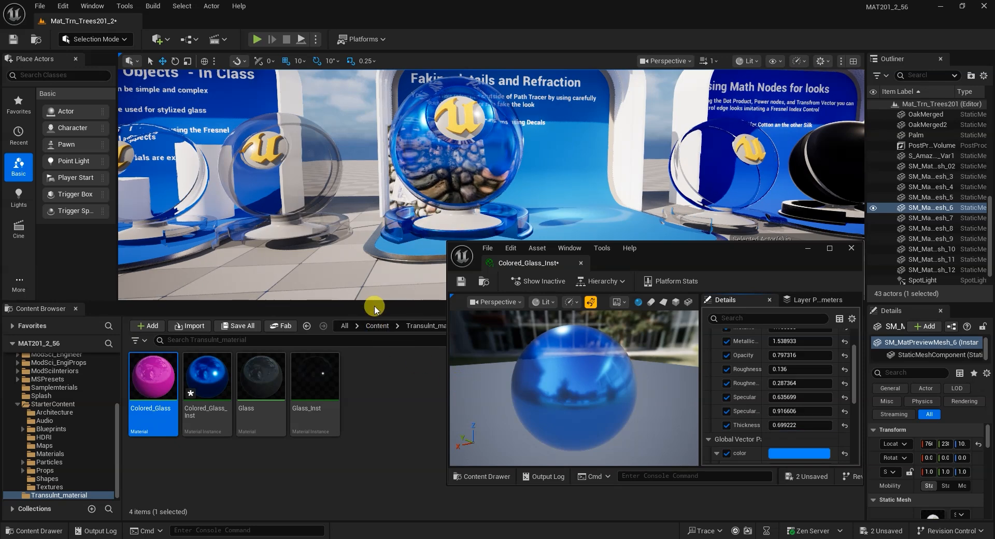
Step: Enlarge the level viewport, frame the blue preview mesh closer, and move the floating instance window clear of it
drag(374, 300, 366, 435)
right_drag(365, 411, 397, 413)
drag(682, 254, 710, 209)
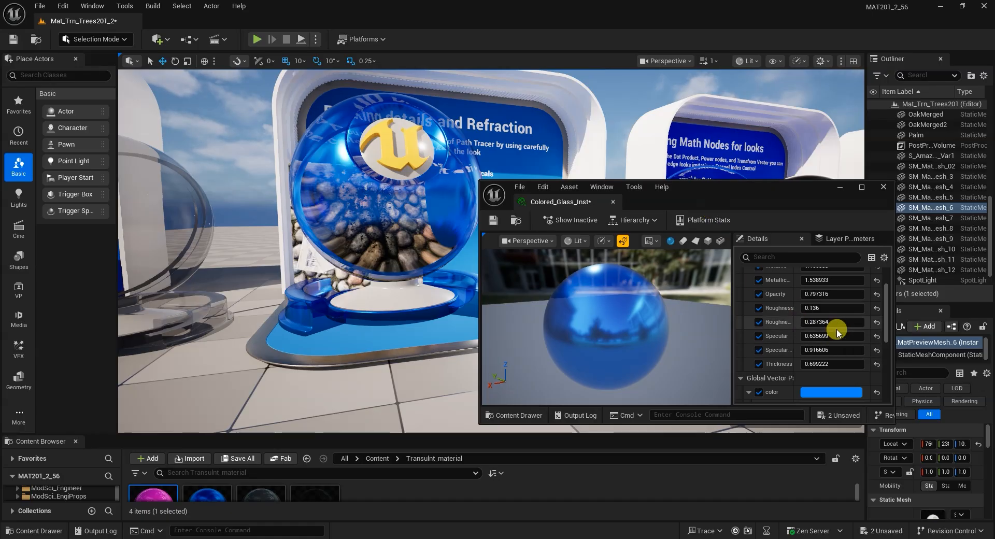
Step: Adjust IOR and Metallic in Colored_Glass_Inst, and set Specular Min to about 0.632 and Thickness to about 2.059
scroll(806, 326, up, 2)
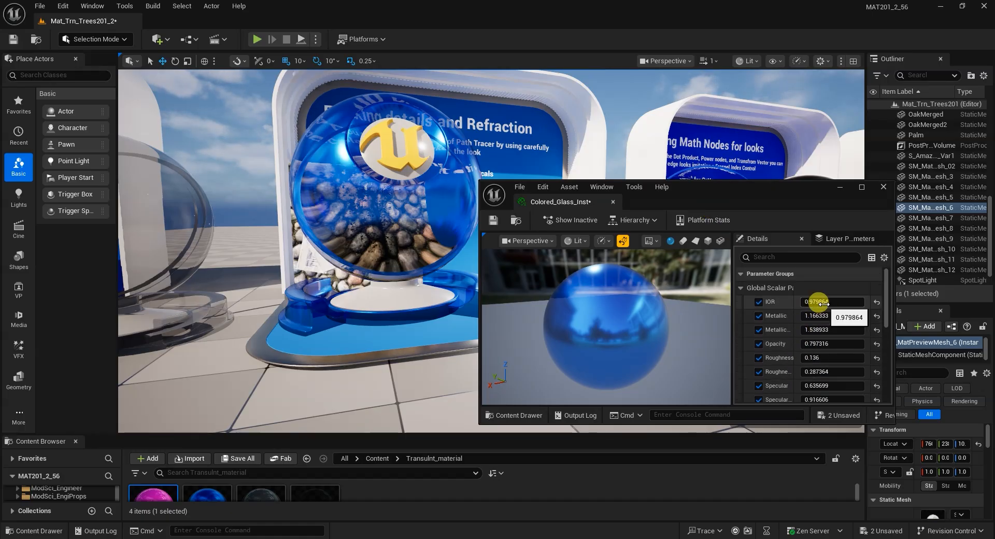
drag(818, 301, 808, 301)
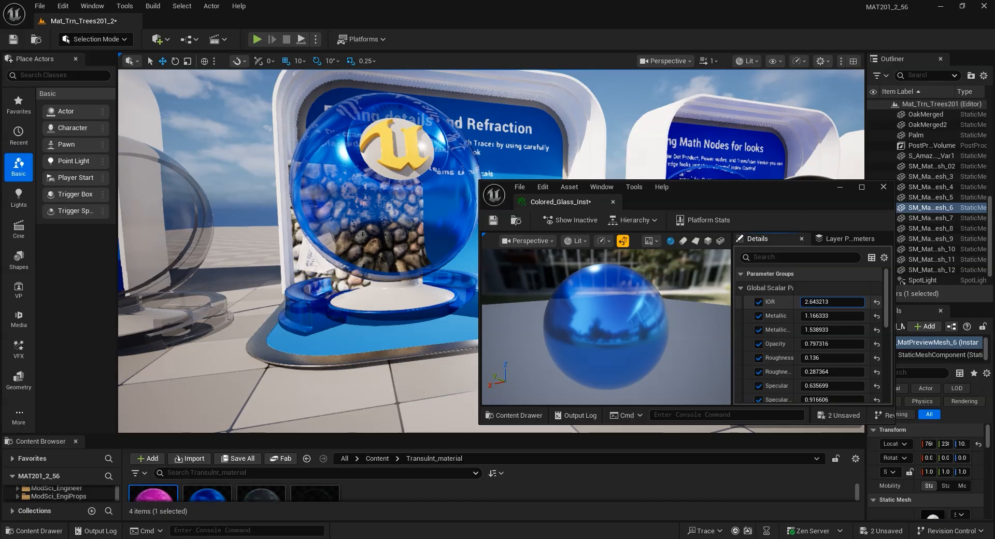
drag(839, 302, 804, 316)
scroll(802, 357, down, 3)
drag(811, 350, 819, 350)
drag(821, 364, 835, 364)
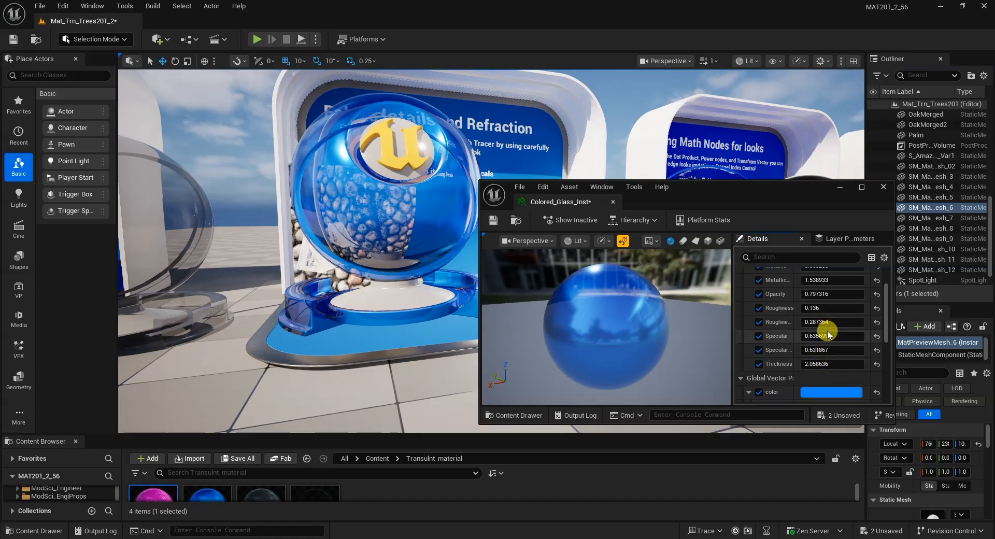
Step: Set Metallic min to about 2.141, Opacity to about 0.700 and Roughness to 0.352, then close the instance editor
mouse_move(822, 280)
mouse_down()
mouse_move(840, 281)
mouse_move(818, 294)
mouse_move(840, 296)
mouse_up()
click(823, 311)
text(0.32)
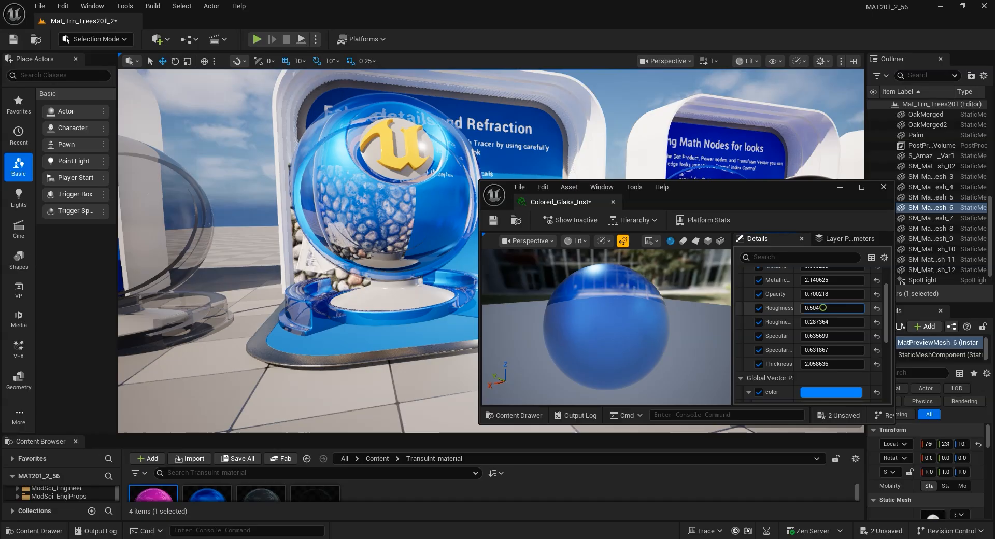
drag(837, 310, 836, 310)
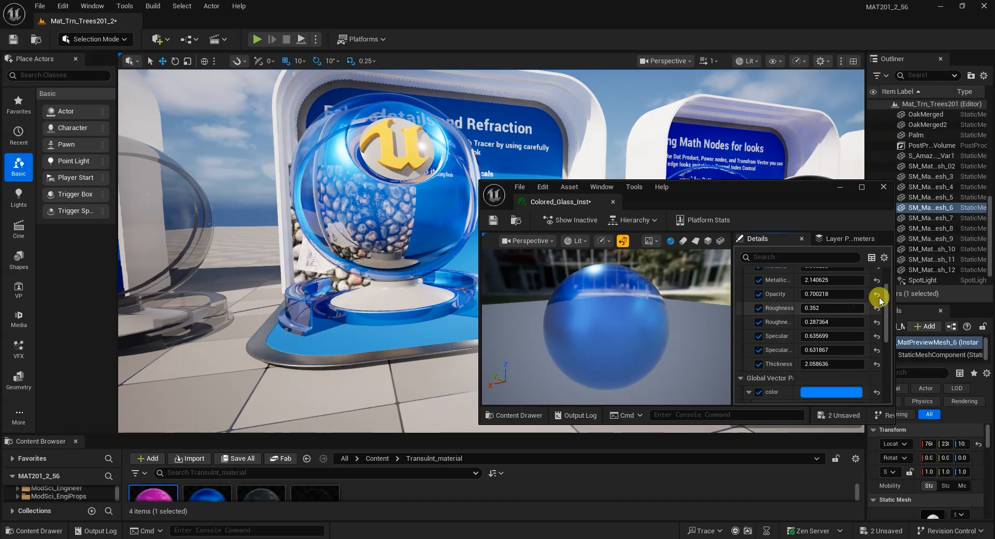
click(884, 187)
right_drag(484, 377, 451, 378)
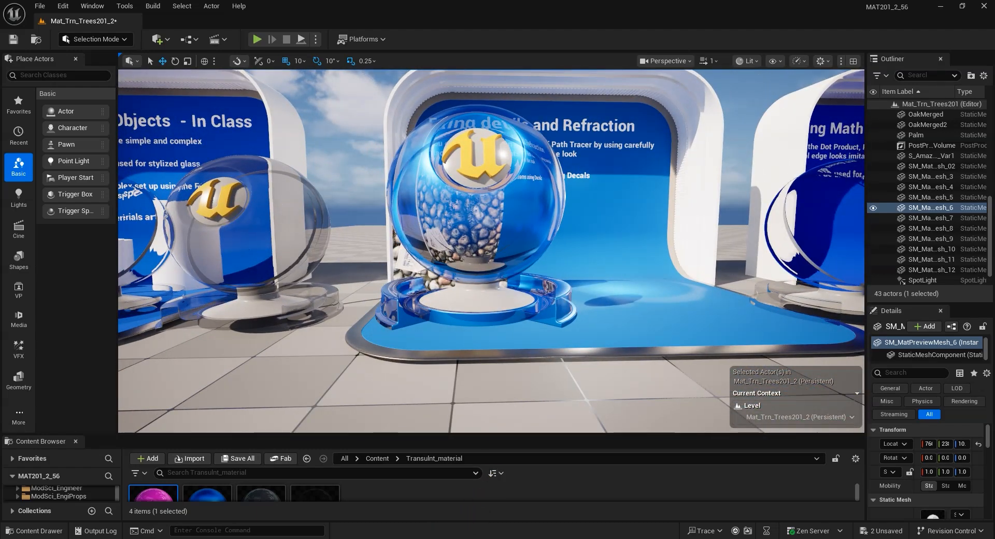
Step: Switch to Document1.docx in WPS Office and review its Creating a Translucent Material slides on the Fresnel Effect
click(413, 516)
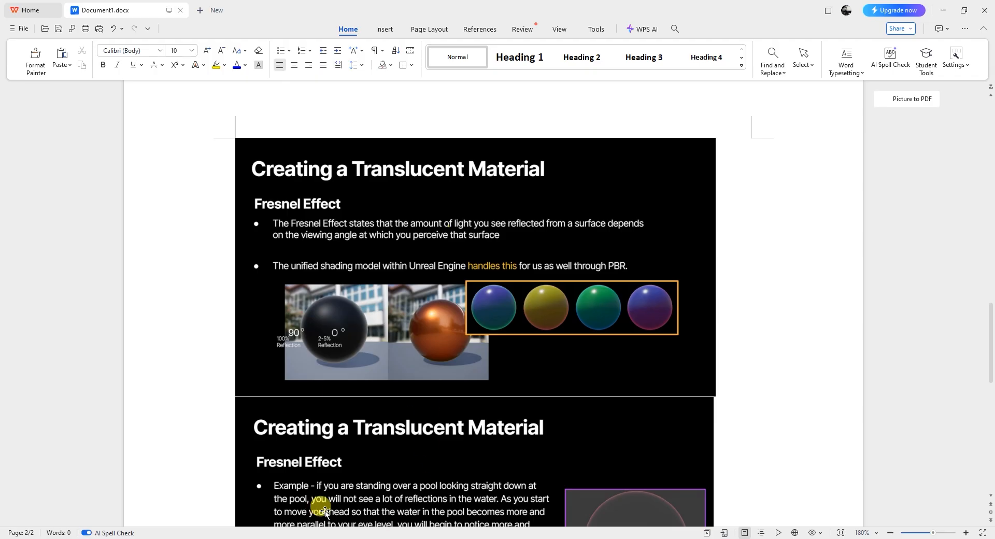
scroll(438, 311, down, 3)
scroll(466, 325, down, 2)
scroll(469, 325, up, 10)
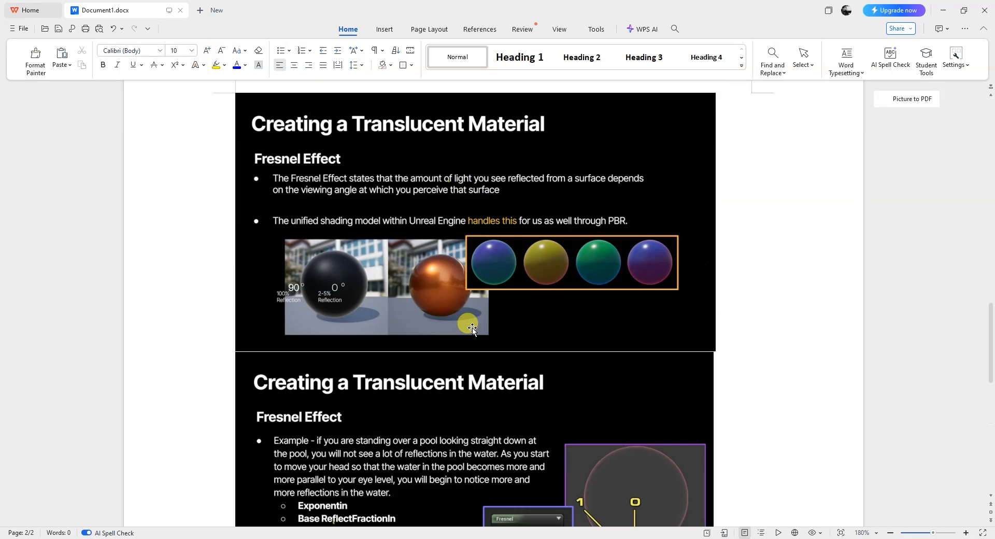